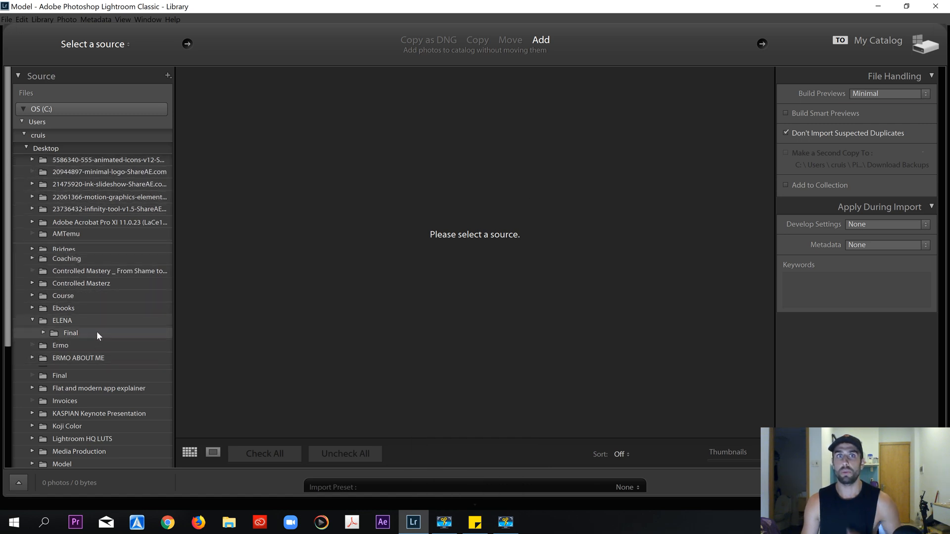
# Choose the Model folder on the Desktop as the source of the import.
pyautogui.scroll(-4, 109, 330)
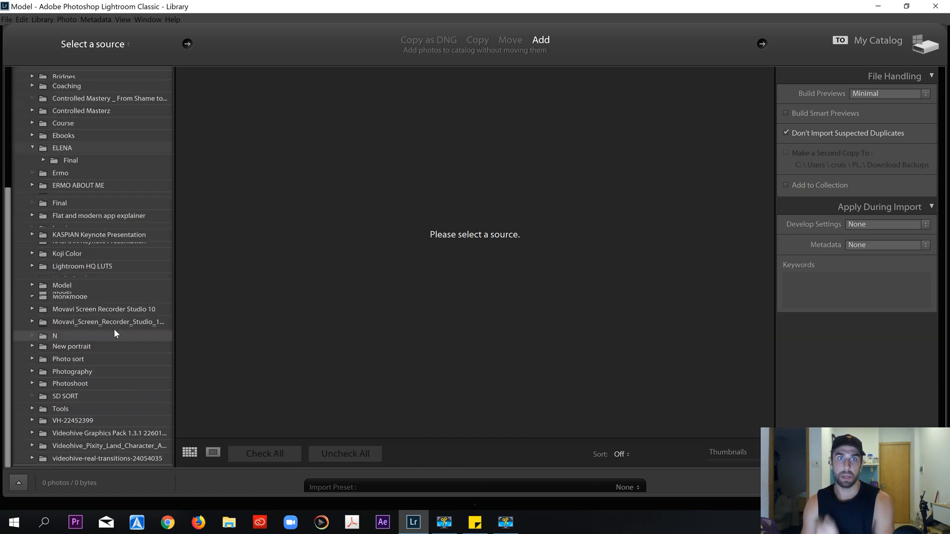
pyautogui.scroll(2, 115, 317)
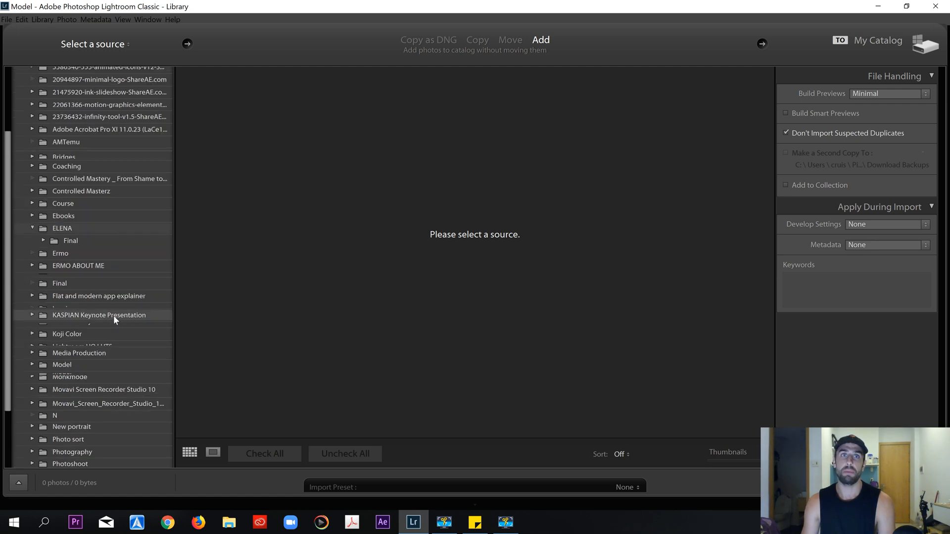
pyautogui.click(63, 364)
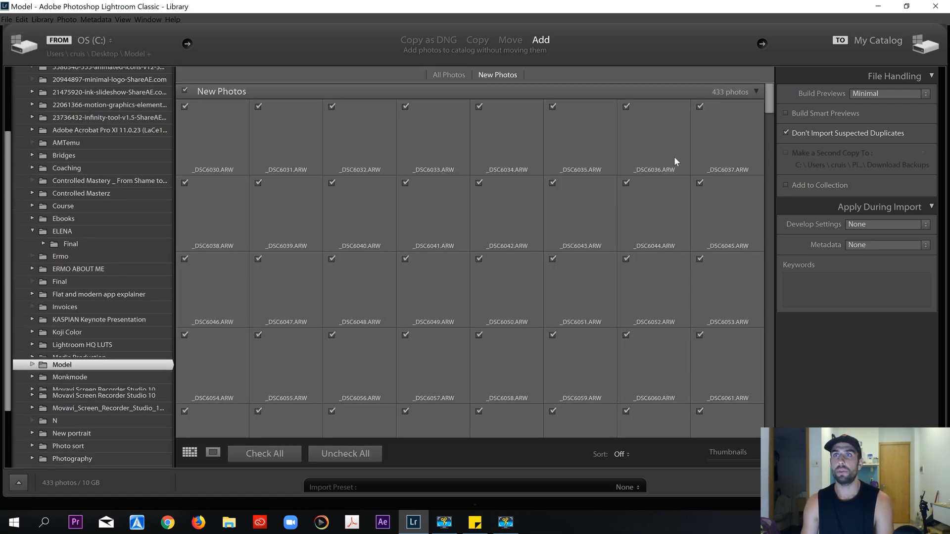
# Look through the Model folder's thumbnails and exclude all of its photos from the import.
pyautogui.moveTo(770, 99); pyautogui.dragTo(773, 426)
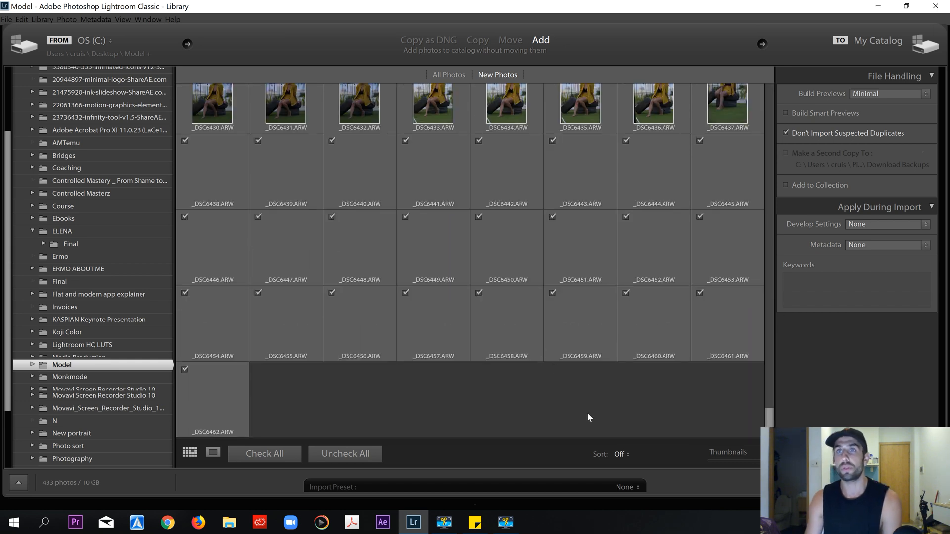
pyautogui.scroll(5, 592, 424)
pyautogui.scroll(4, 578, 355)
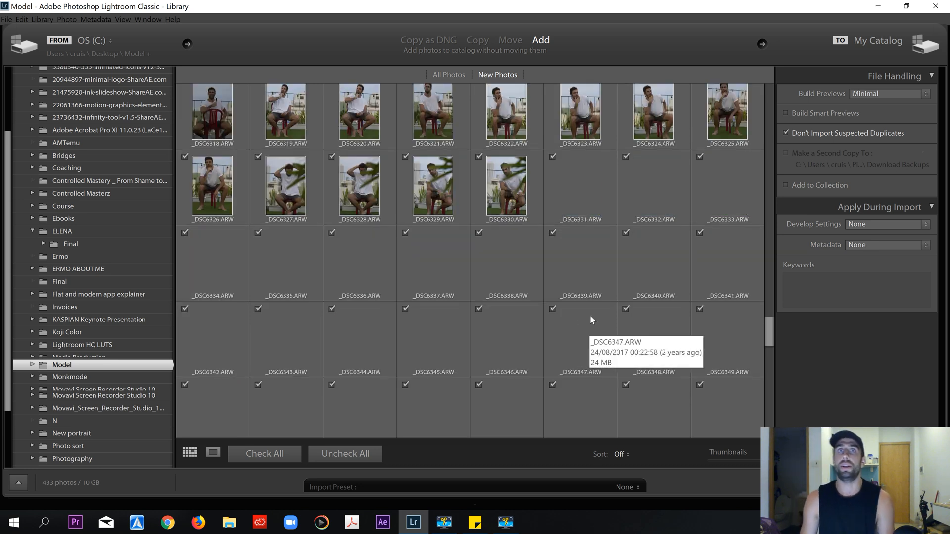
pyautogui.scroll(4, 562, 311)
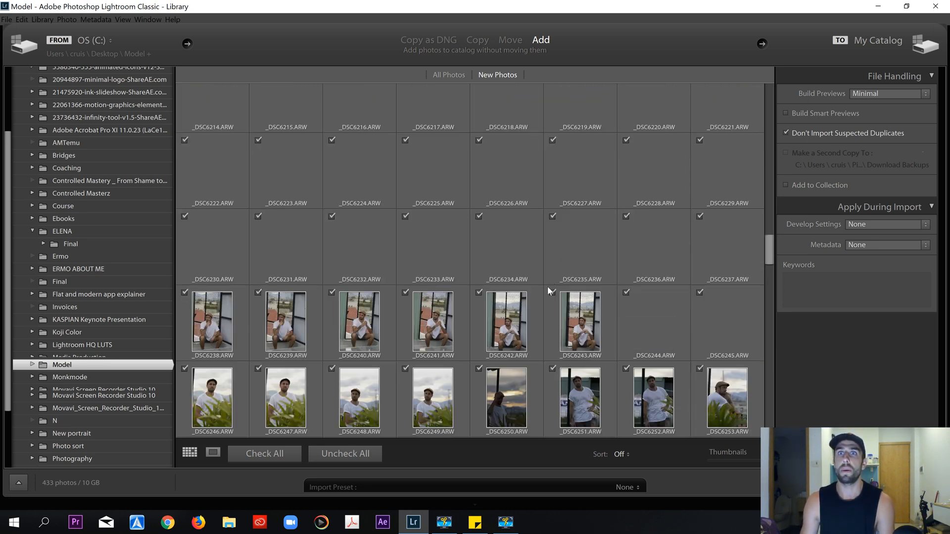
pyautogui.scroll(4, 543, 289)
pyautogui.scroll(3, 539, 287)
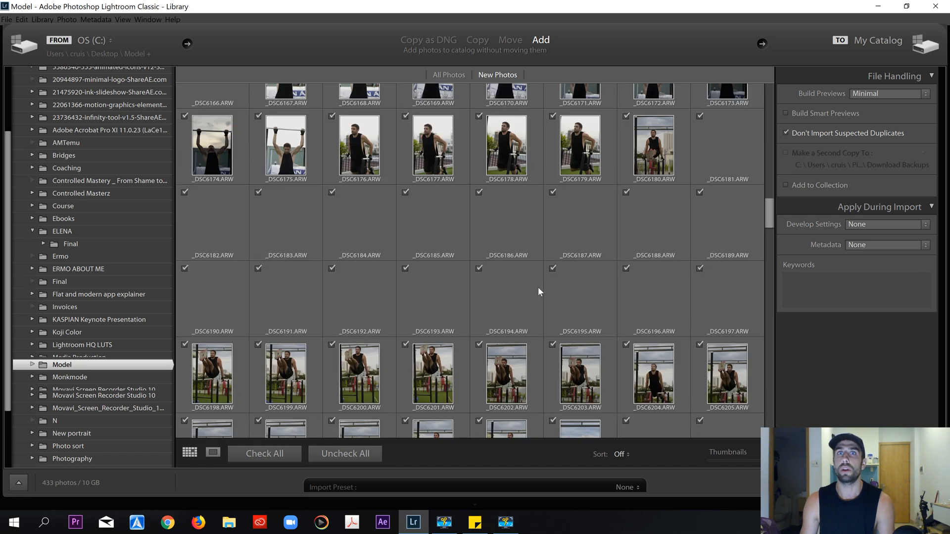
pyautogui.scroll(2, 530, 278)
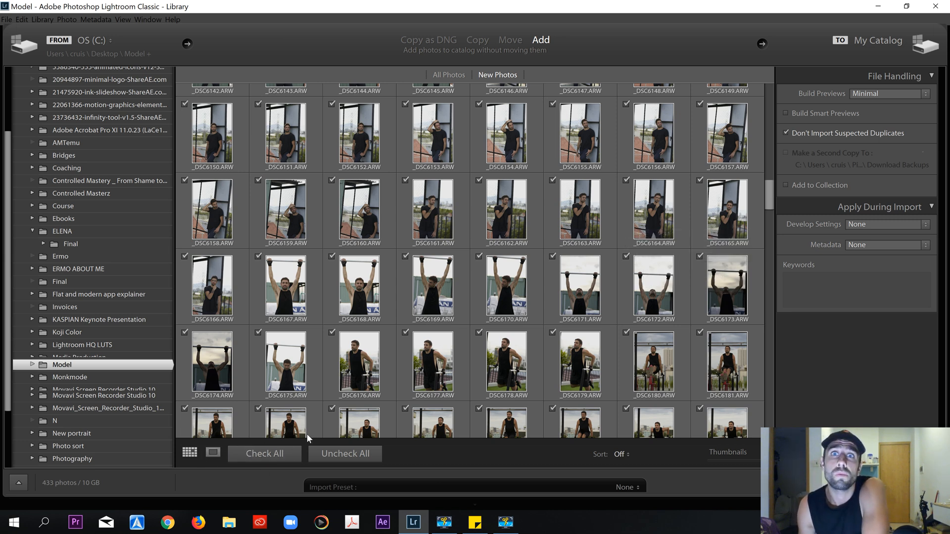
pyautogui.click(345, 453)
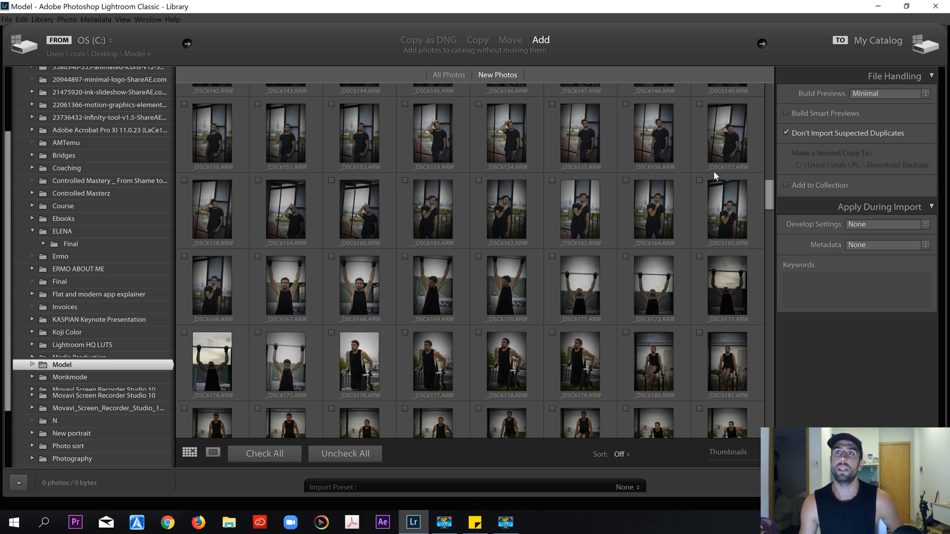
# Preview the photos at large size starting from _DSC6165.ARW and include the hand-on-chin shot with the sideways gaze by the fence in the import.
pyautogui.click(726, 210)
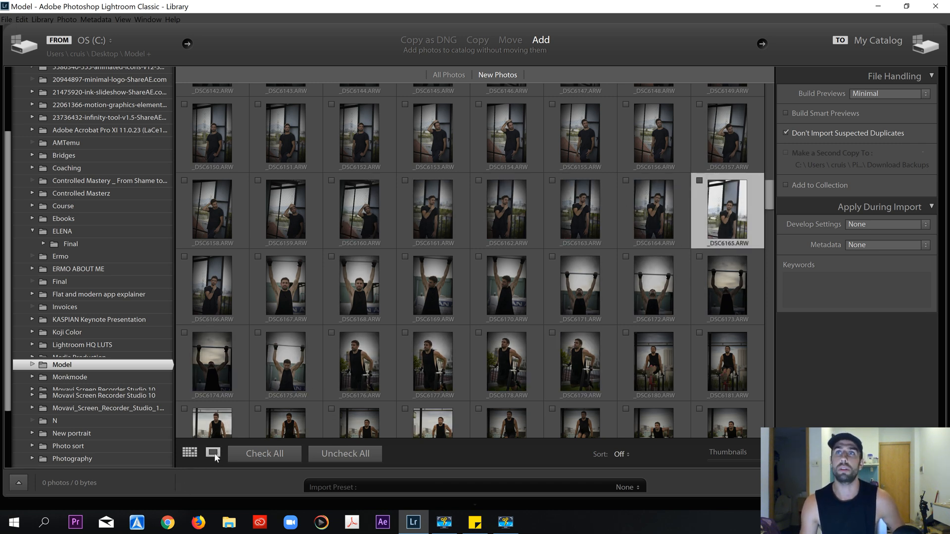
pyautogui.click(213, 452)
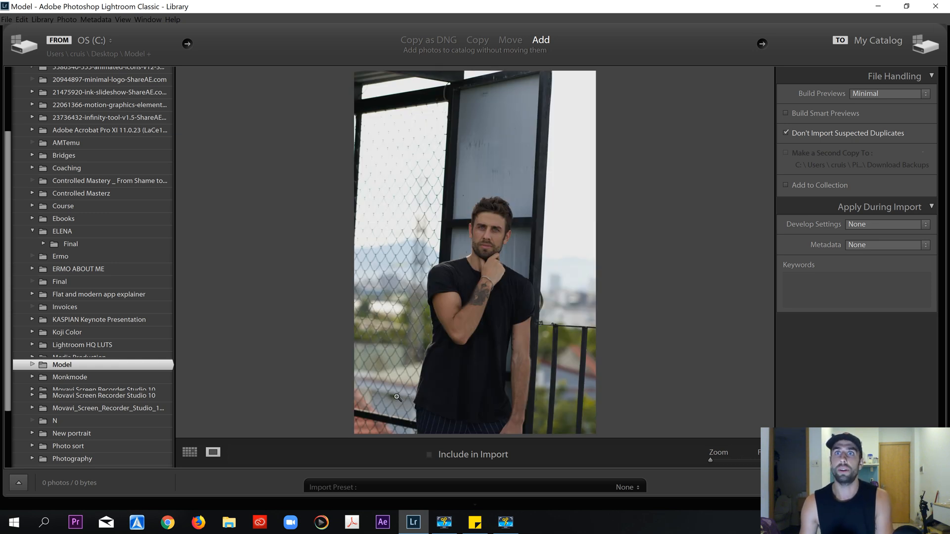
pyautogui.press('Right')
pyautogui.press('Right')
pyautogui.press('Right')
pyautogui.press('Right')
pyautogui.press('Right')
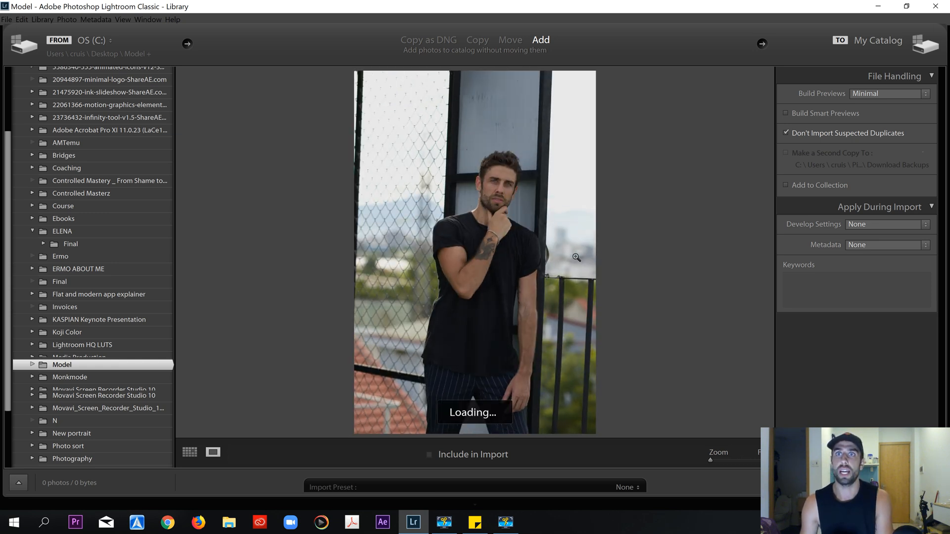
pyautogui.press('Right')
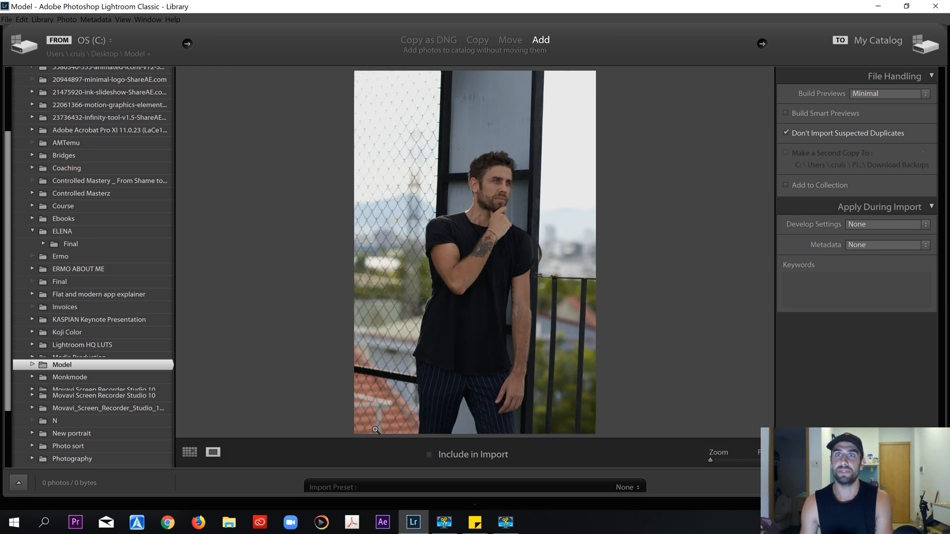
pyautogui.click(430, 454)
# Review the following portraits one by one at large size, up to the full-length rooftop shot with sunglasses and a raised arm.
pyautogui.press('Right')
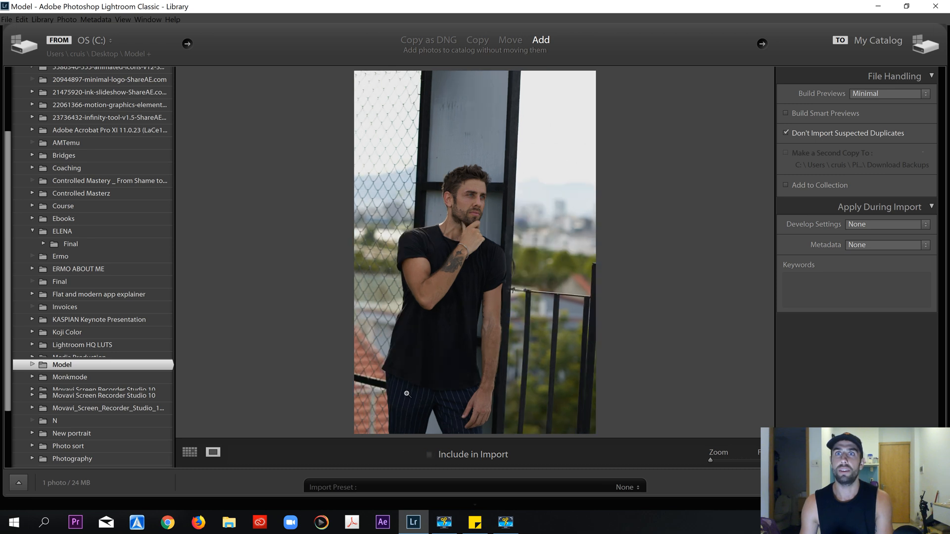
pyautogui.press('Right')
pyautogui.press('Right')
pyautogui.press('Right')
pyautogui.press('Right')
pyautogui.press('Right')
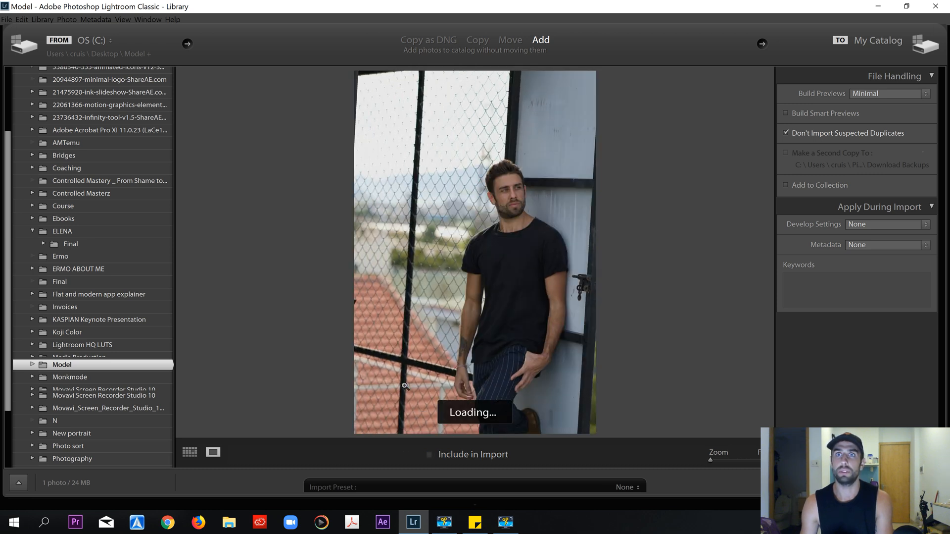
pyautogui.press('Right')
pyautogui.press('Right')
pyautogui.press('Right')
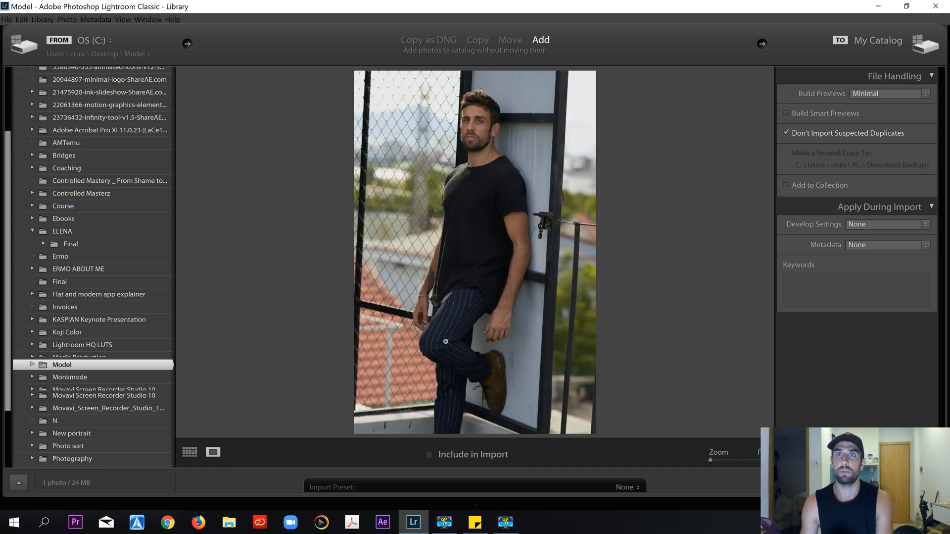
pyautogui.press('Right')
pyautogui.press('Right')
pyautogui.press('Right')
pyautogui.press('Right')
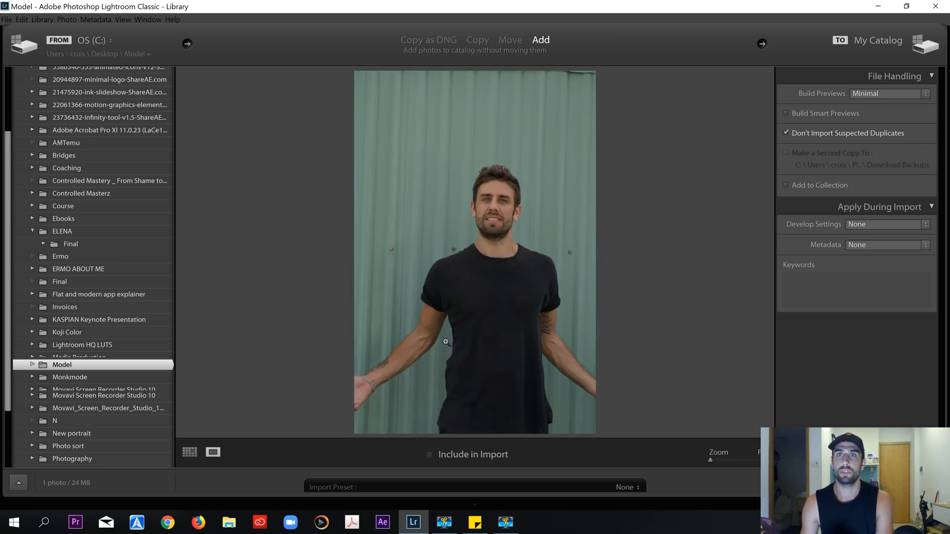
pyautogui.press('Right')
pyautogui.press('Right')
pyautogui.press('Right')
pyautogui.press('Right')
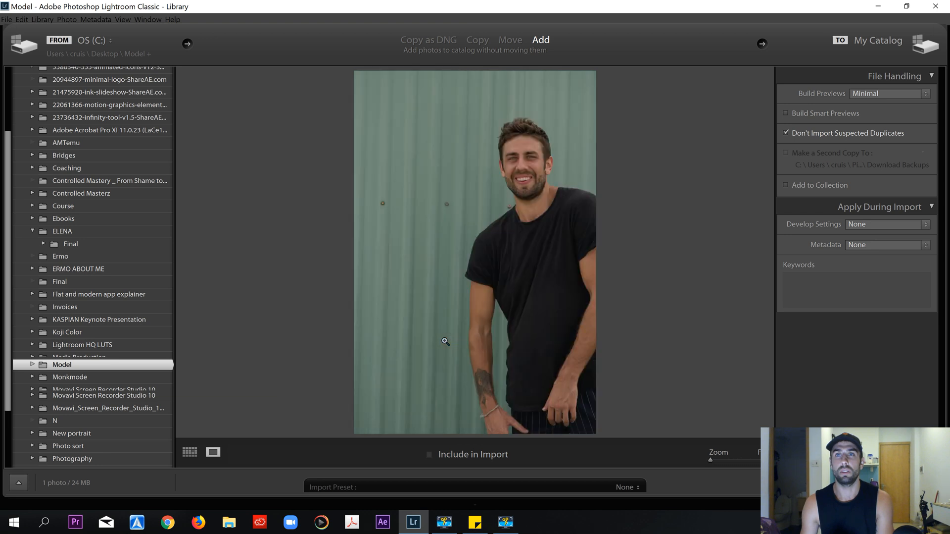
pyautogui.press('Right')
pyautogui.press('Right')
pyautogui.press('Right')
pyautogui.press('Right')
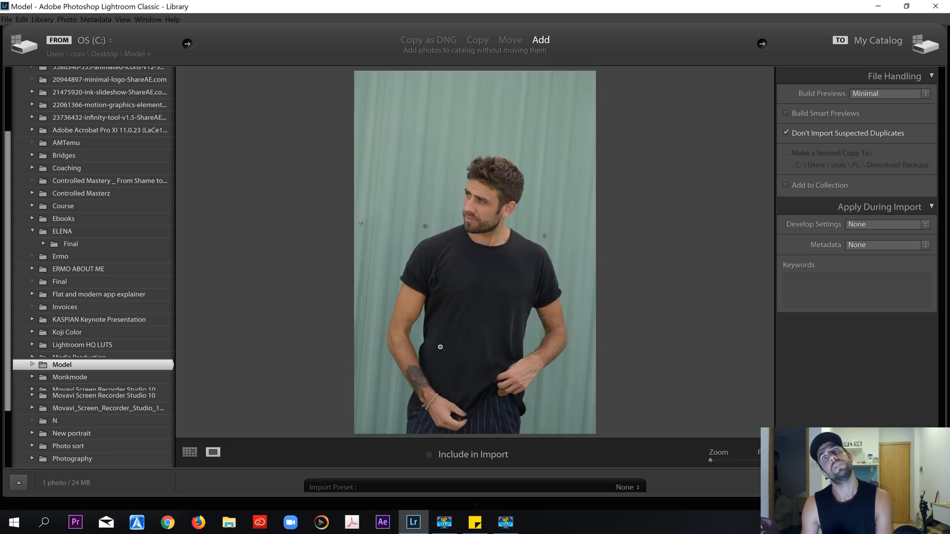
pyautogui.press('Right')
pyautogui.press('Right')
pyautogui.press('Right')
pyautogui.press('Right')
pyautogui.press('Right')
pyautogui.press('Right')
pyautogui.press('Right')
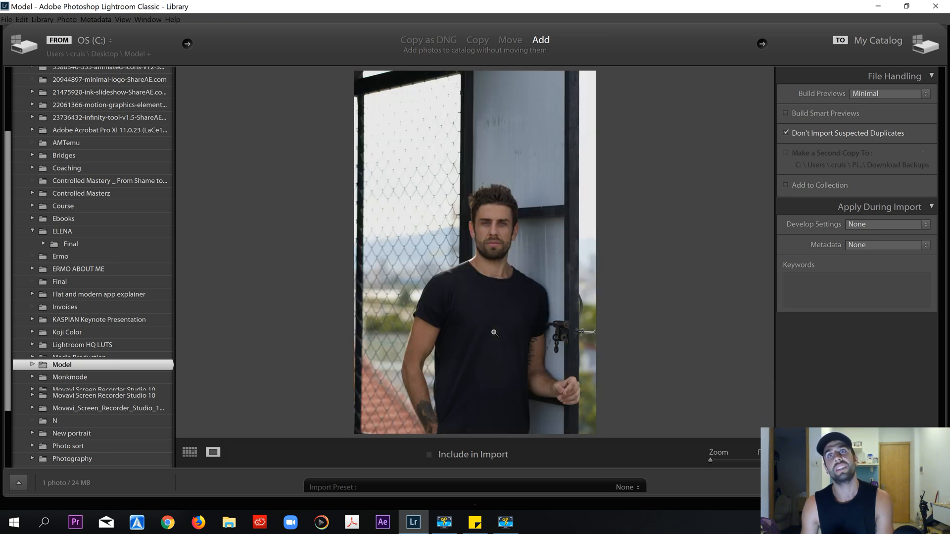
pyautogui.press('Right')
pyautogui.press('Right')
pyautogui.press('Right')
pyautogui.press('Right')
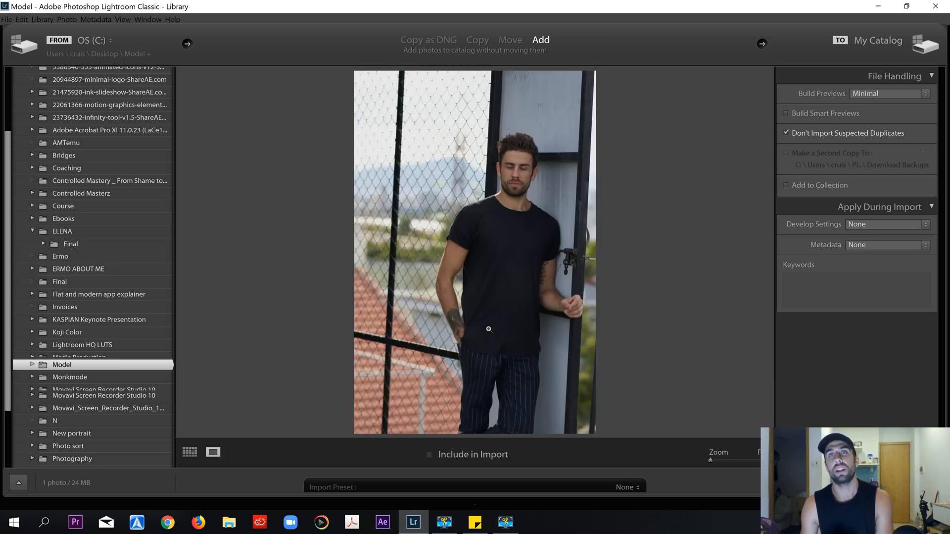
pyautogui.press('Right')
pyautogui.press('Right')
pyautogui.press('Right')
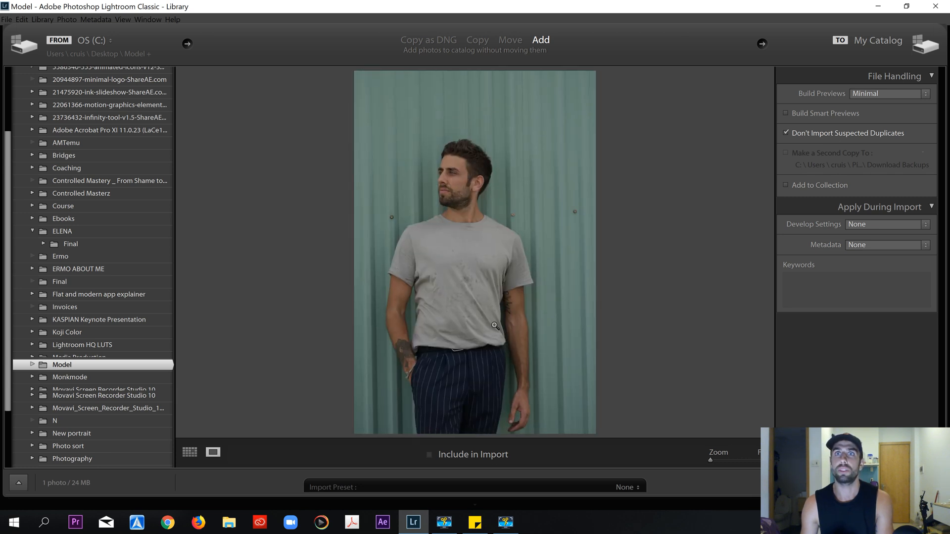
pyautogui.press('Right')
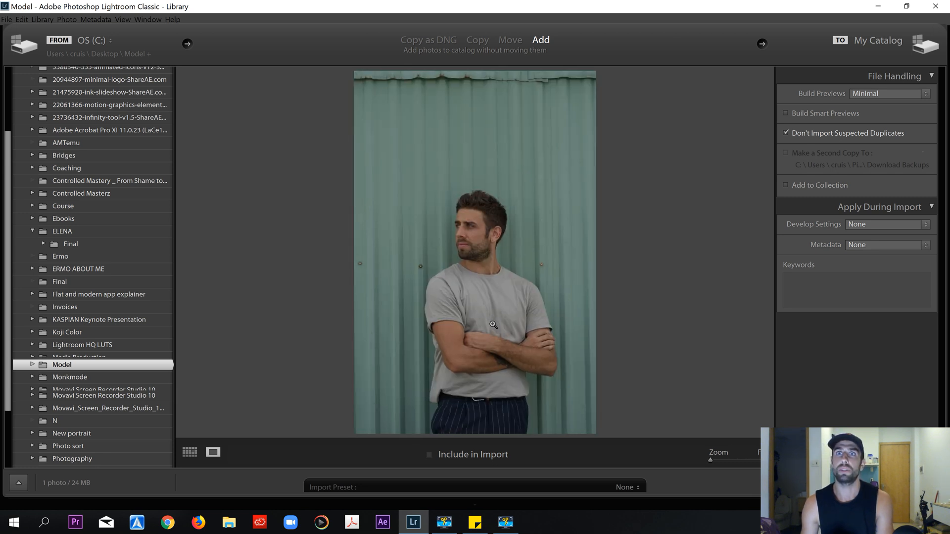
pyautogui.press('Right')
pyautogui.press('Right')
pyautogui.press('Right')
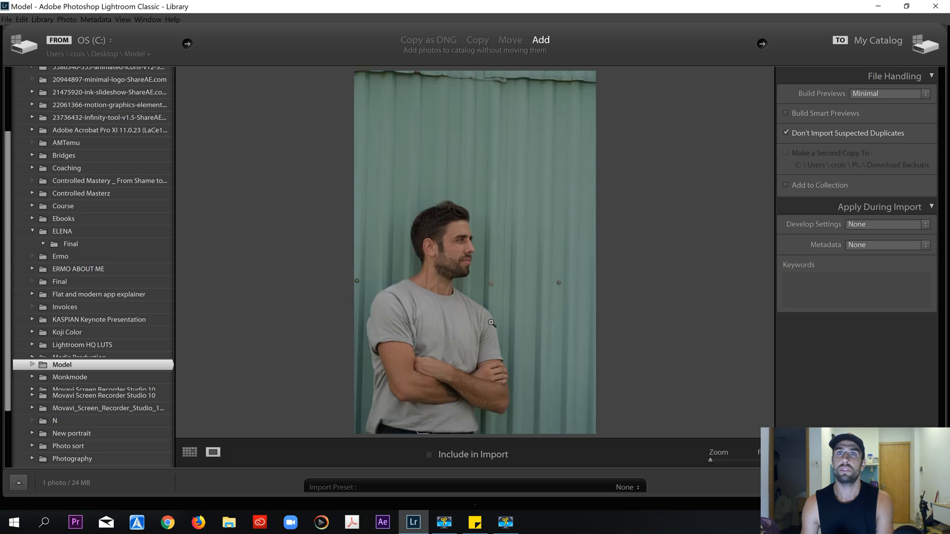
pyautogui.press('Right')
pyautogui.press('Right')
pyautogui.press('Right')
pyautogui.press('Right')
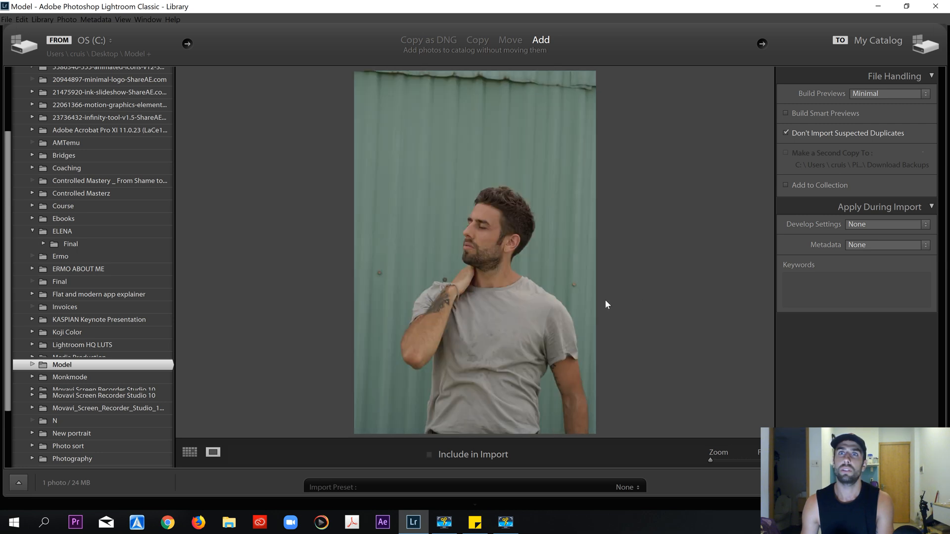
pyautogui.press('Right')
pyautogui.press('Right')
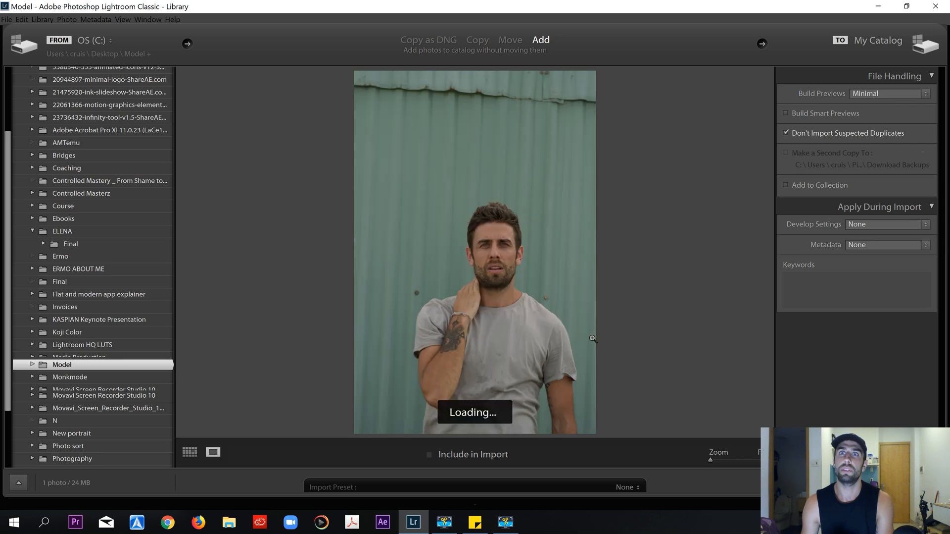
pyautogui.press('Right')
pyautogui.press('Right')
pyautogui.press('Right')
pyautogui.press('Right')
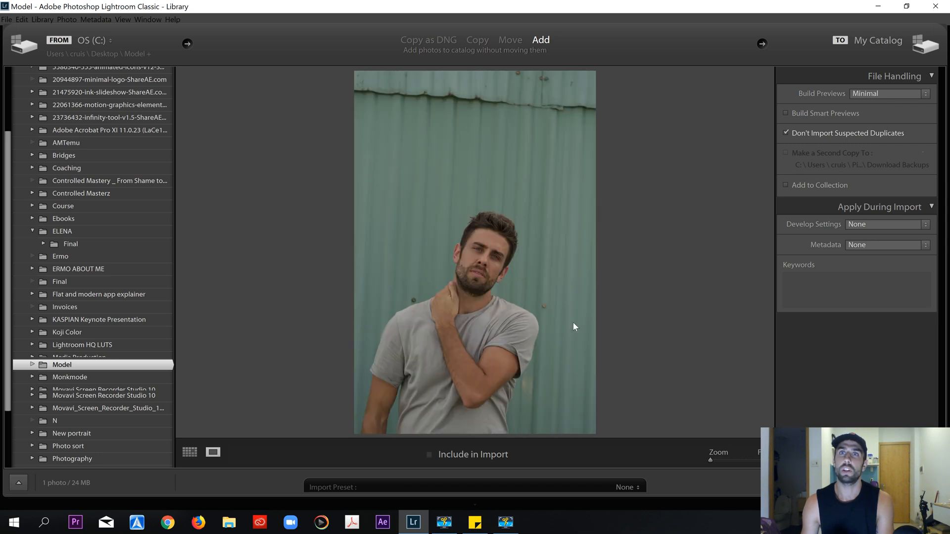
pyautogui.press('Right')
pyautogui.press('Right')
pyautogui.press('Right')
pyautogui.press('Right')
pyautogui.press('Right')
pyautogui.press('Right')
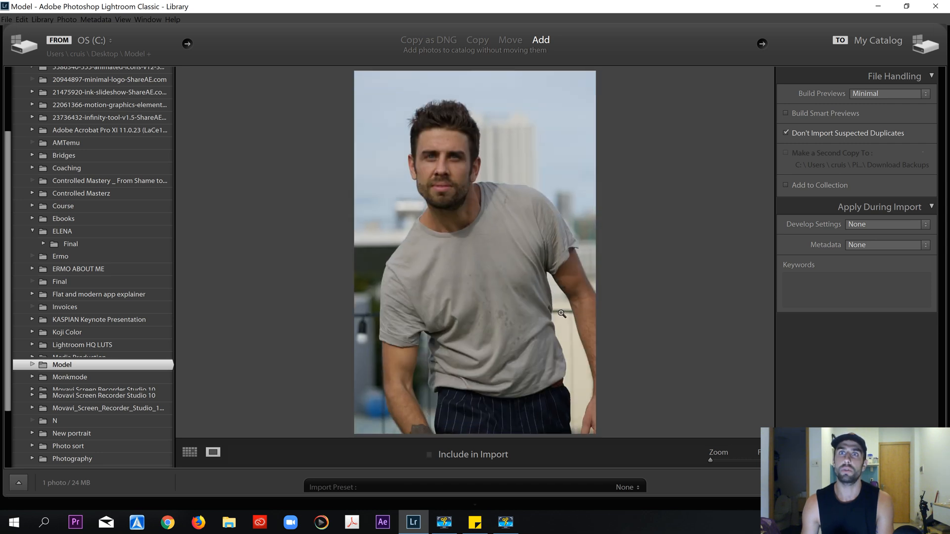
pyautogui.press('Right')
pyautogui.press('Right')
pyautogui.press('Right')
pyautogui.press('Right')
pyautogui.press('Right')
pyautogui.press('Right')
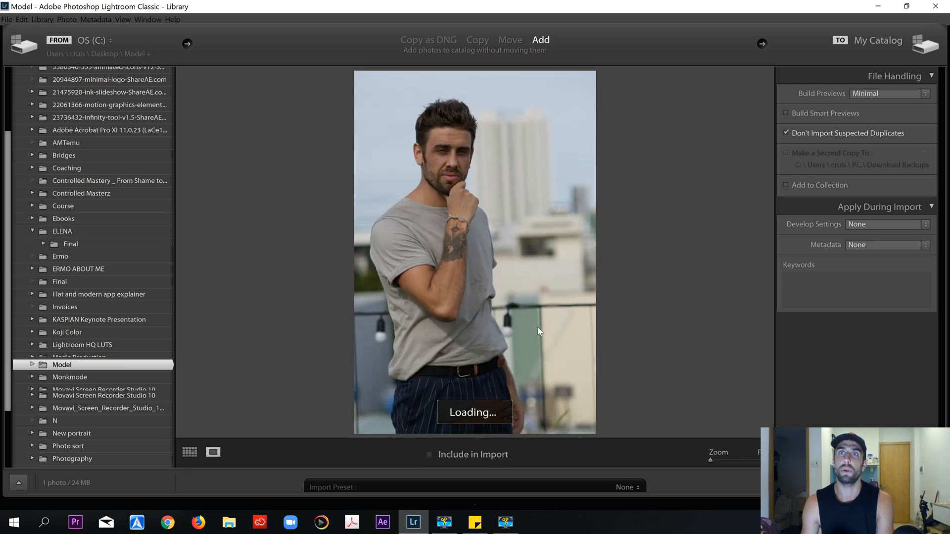
pyautogui.press('Right')
pyautogui.press('Right')
pyautogui.press('Right')
pyautogui.press('Right')
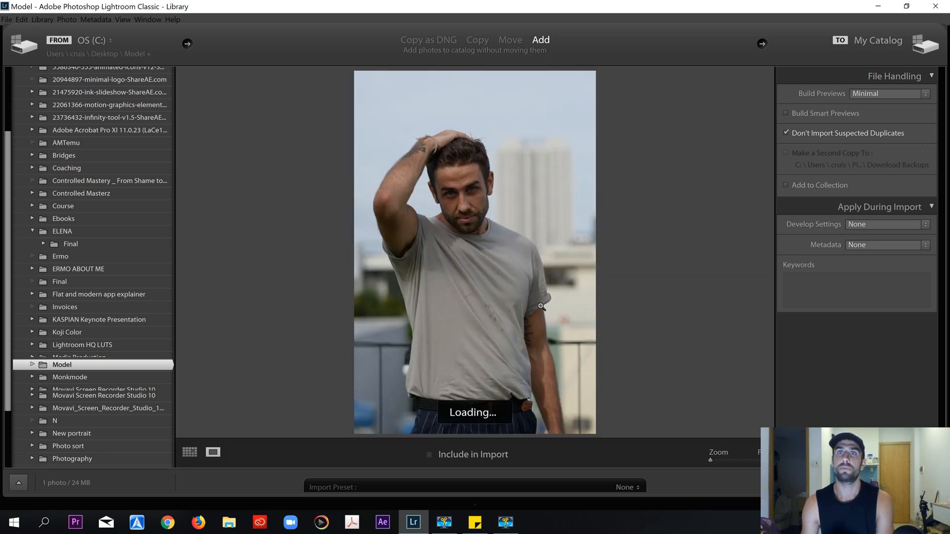
pyautogui.press('Right')
pyautogui.press('Right')
pyautogui.press('Right')
pyautogui.press('Right')
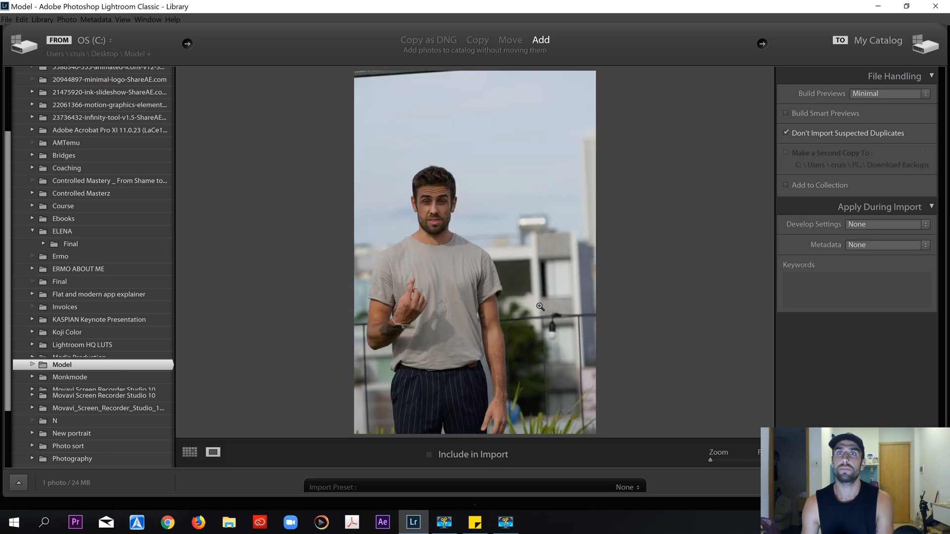
pyautogui.press('Right')
pyautogui.press('Right')
pyautogui.press('Right')
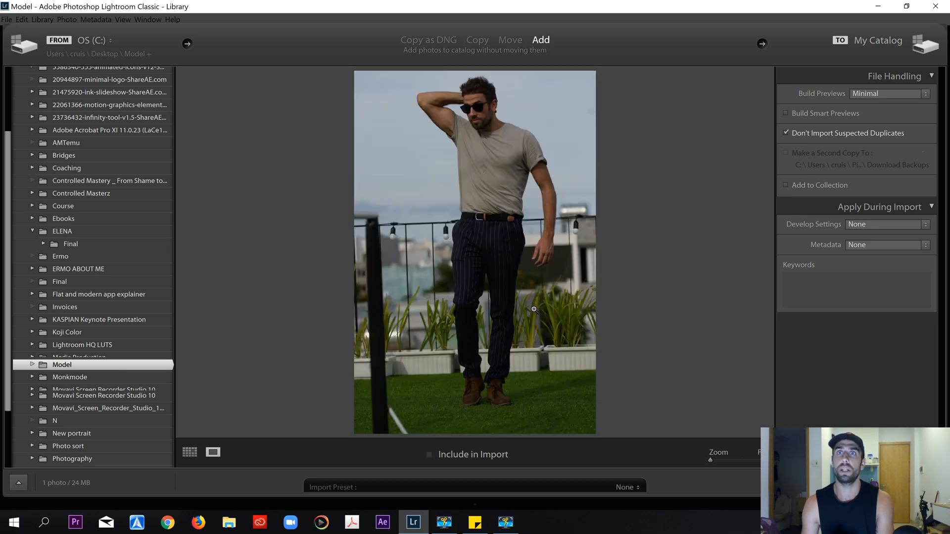
pyautogui.press('Right')
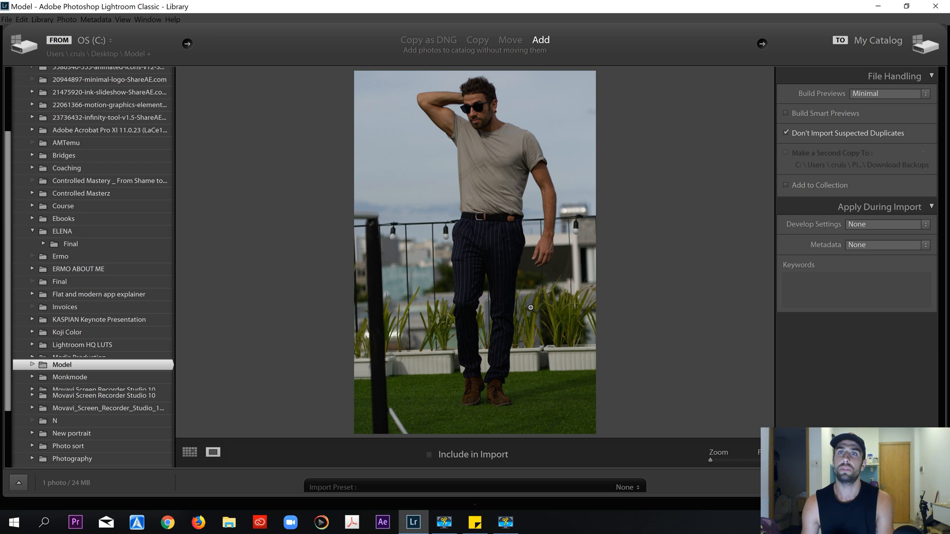
# Compare the raised-arm rooftop shot with the neighbouring full-length shot of the model touching his sunglasses.
pyautogui.press('Right')
pyautogui.press('Left')
pyautogui.press('Right')
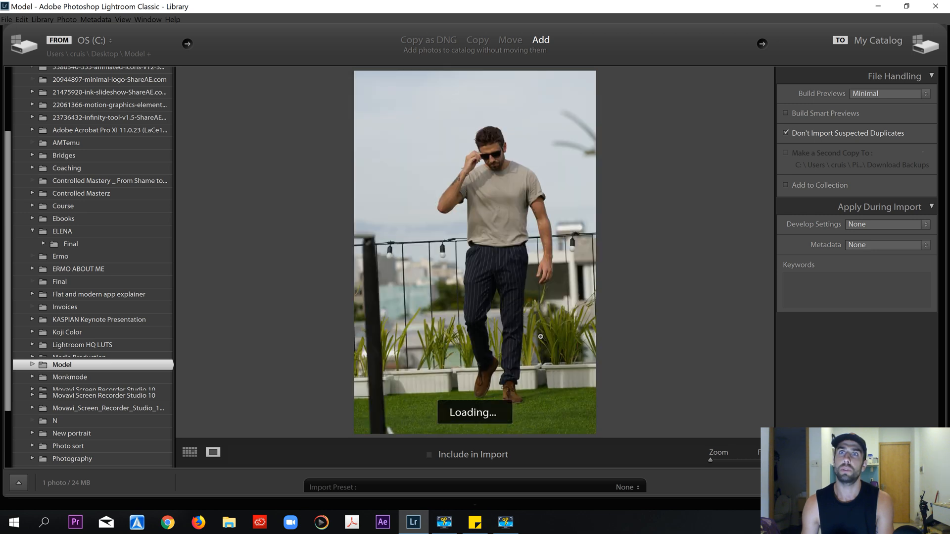
pyautogui.press('Left')
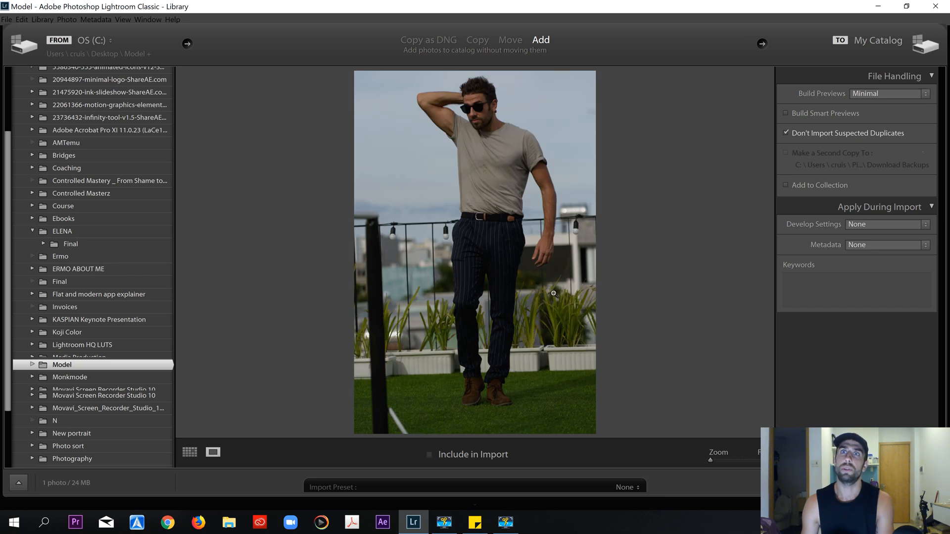
# Compare the two near-identical raised-arm rooftop shots with sunglasses and include the first of them in the import.
pyautogui.press('Right')
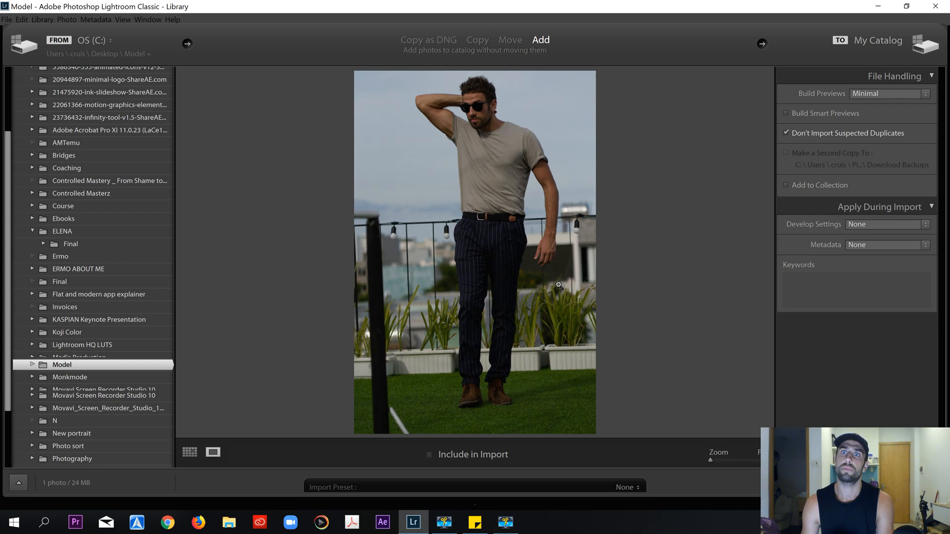
pyautogui.press('Left')
pyautogui.press('Right')
pyautogui.press('Left')
pyautogui.press('Right')
pyautogui.press('Left')
pyautogui.press('Right')
pyautogui.press('Left')
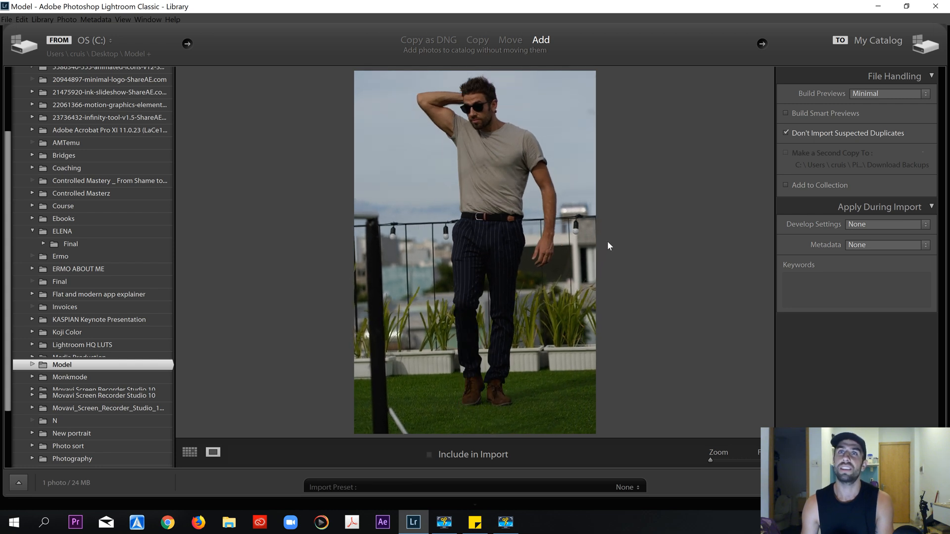
pyautogui.press('Right')
pyautogui.press('Left')
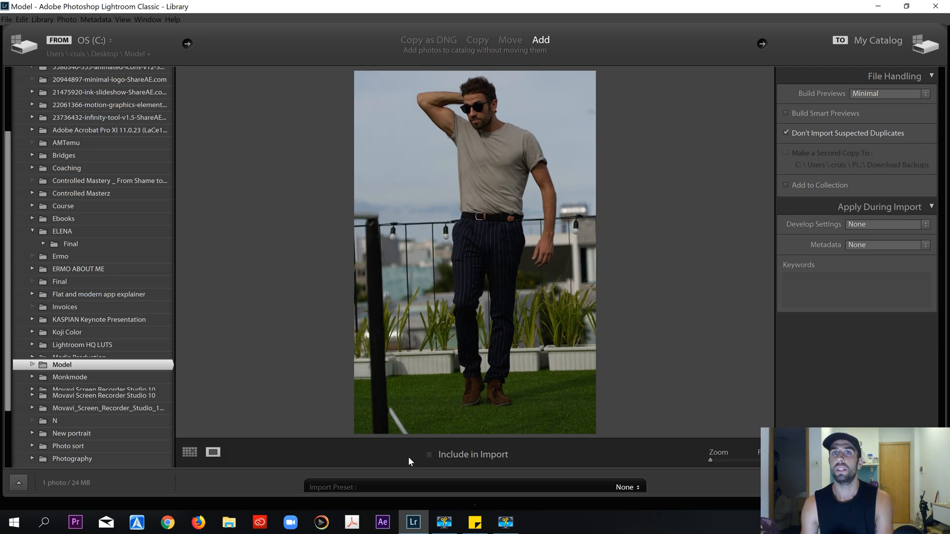
pyautogui.click(429, 454)
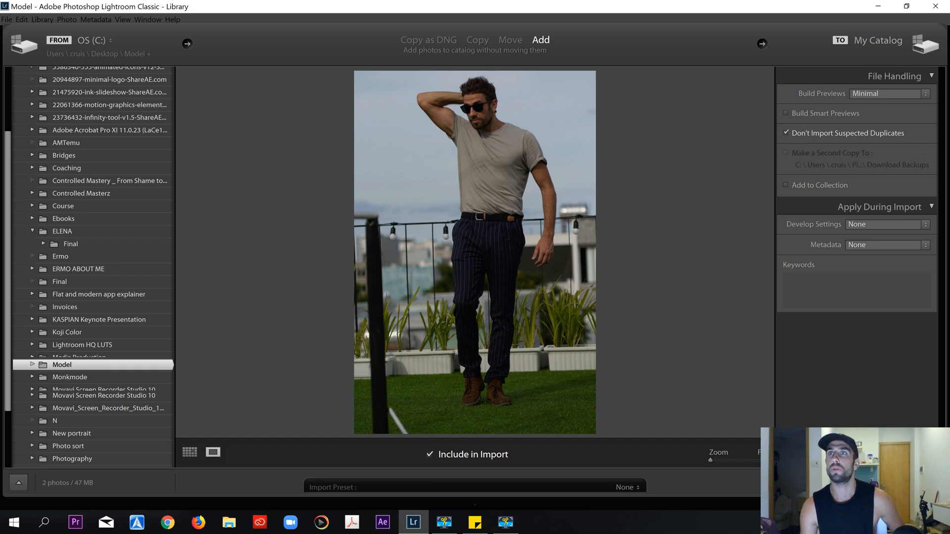
# Import the two chosen photos into the catalog and open the hand-on-chin portrait _DSC6163.ARW in the Develop module.
pyautogui.press('Return')
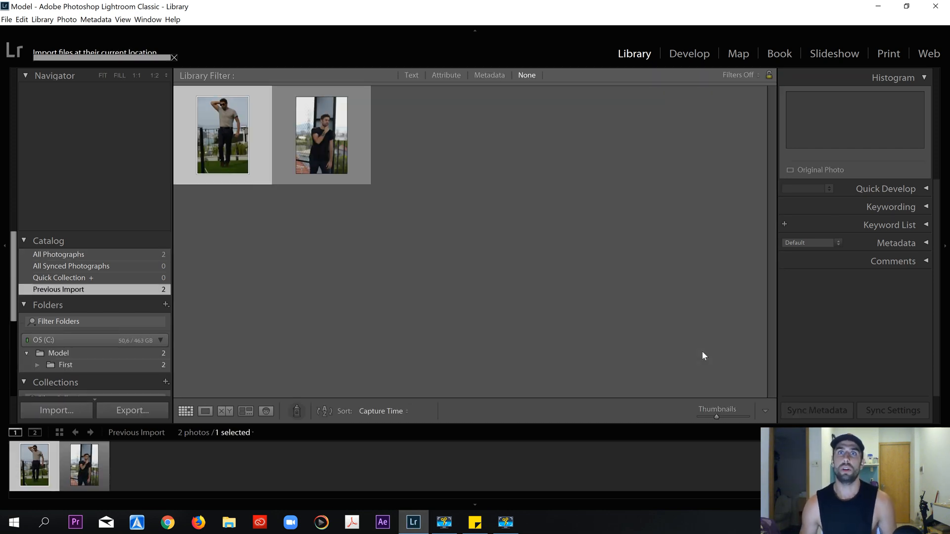
pyautogui.click(334, 136)
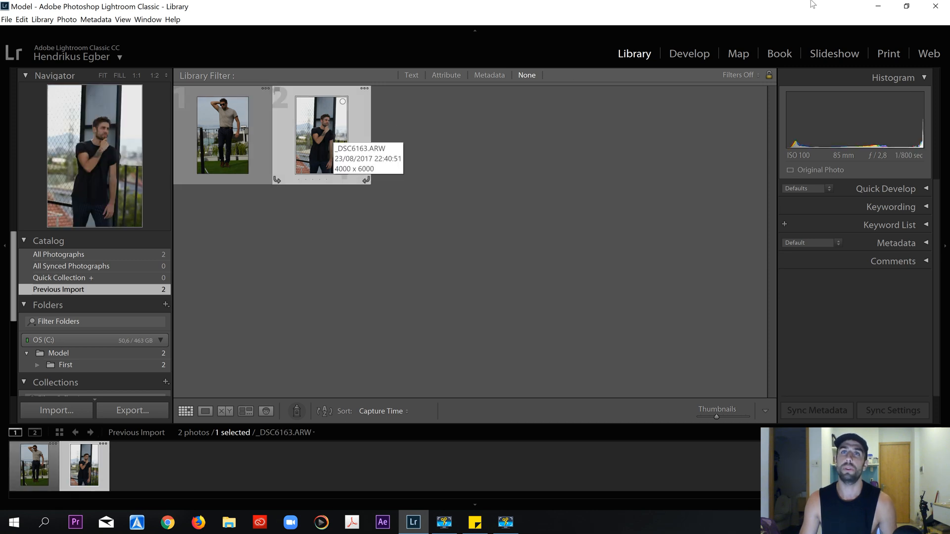
pyautogui.click(686, 54)
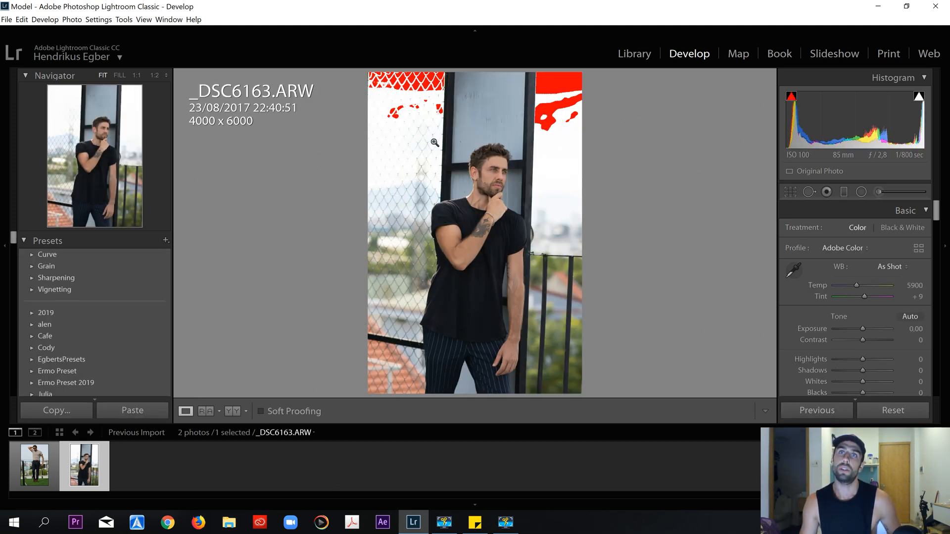
# Apply the Auto Upright transform to both the rooftop shot _DSC6057.ARW and the hand-on-chin portrait _DSC6163.ARW.
pyautogui.press('Left')
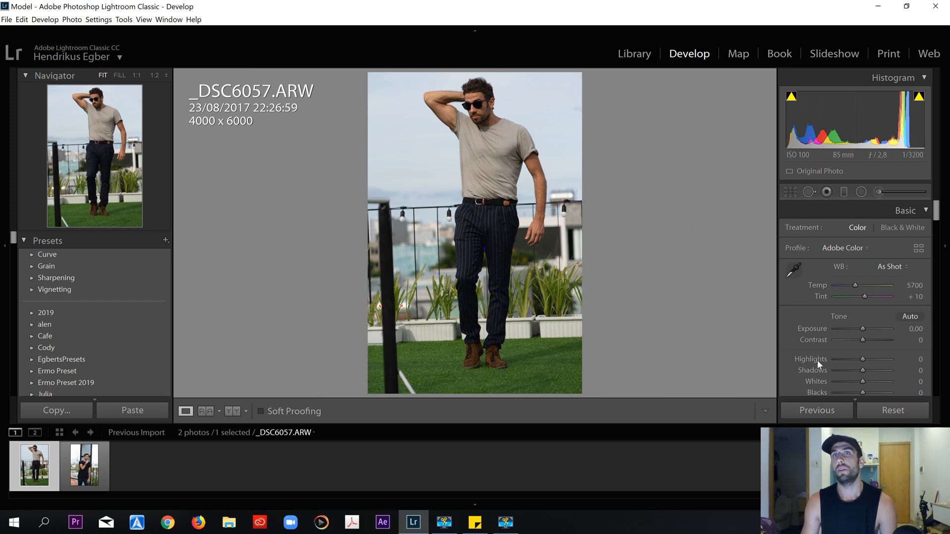
pyautogui.scroll(-15, 810, 290)
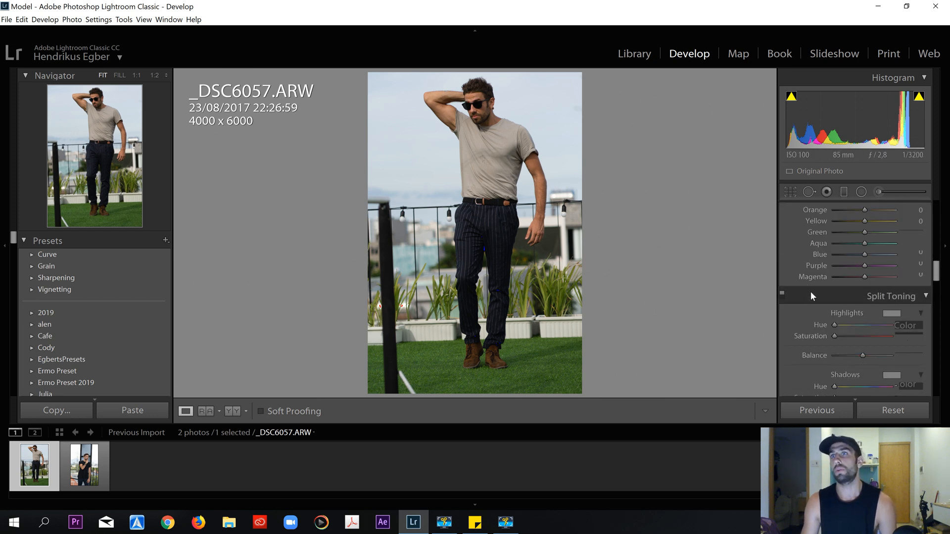
pyautogui.scroll(10, 836, 300)
pyautogui.scroll(-6, 836, 300)
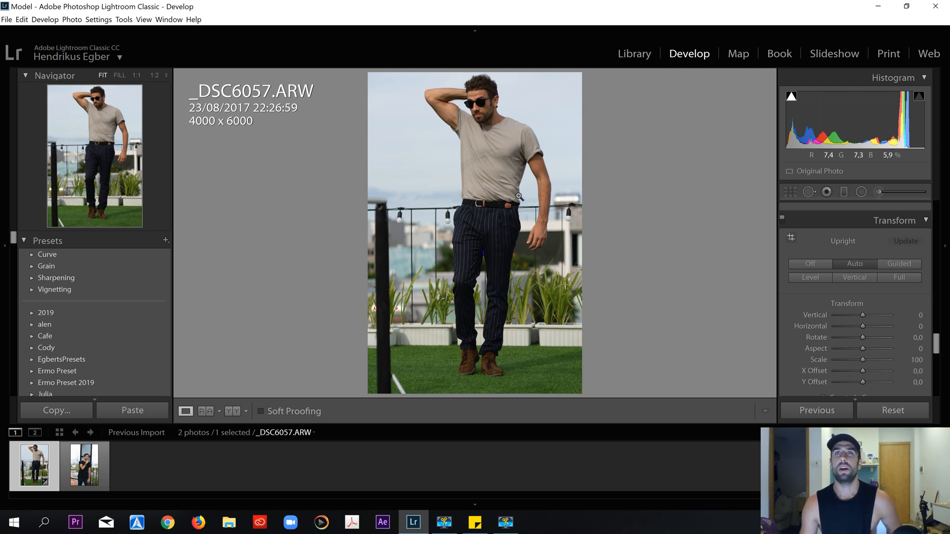
pyautogui.press('Right')
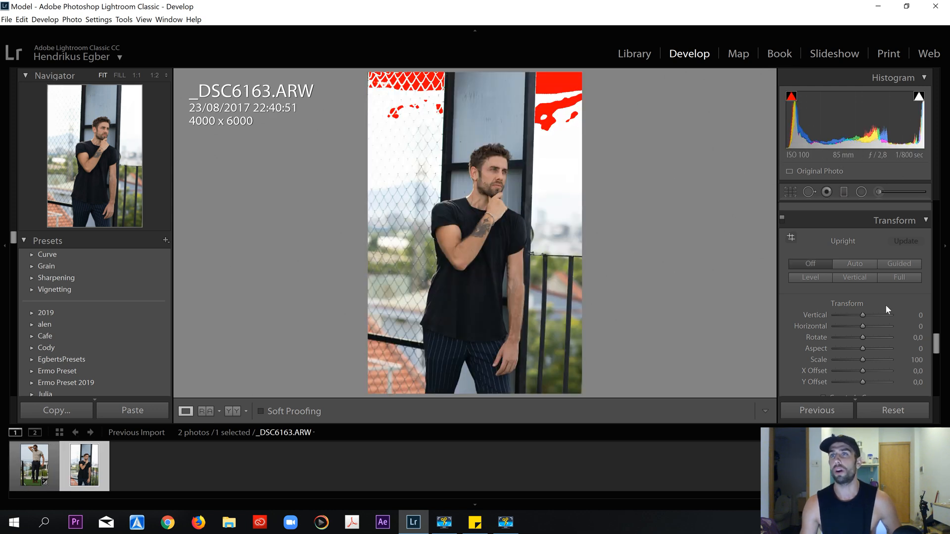
pyautogui.click(853, 268)
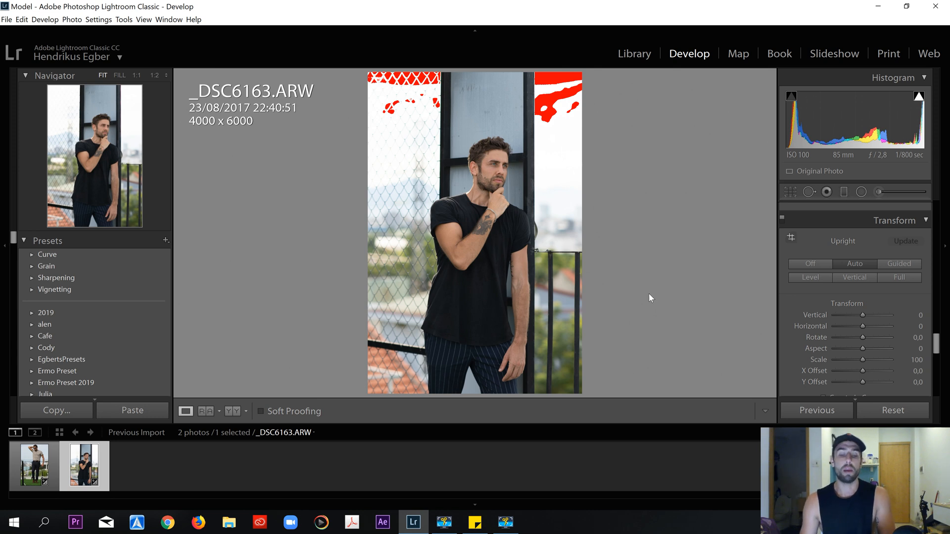
# Try a 4 x 5 / 8 x 10 crop on the hand-on-chin portrait and return the aspect ratio to Original.
pyautogui.press('r')
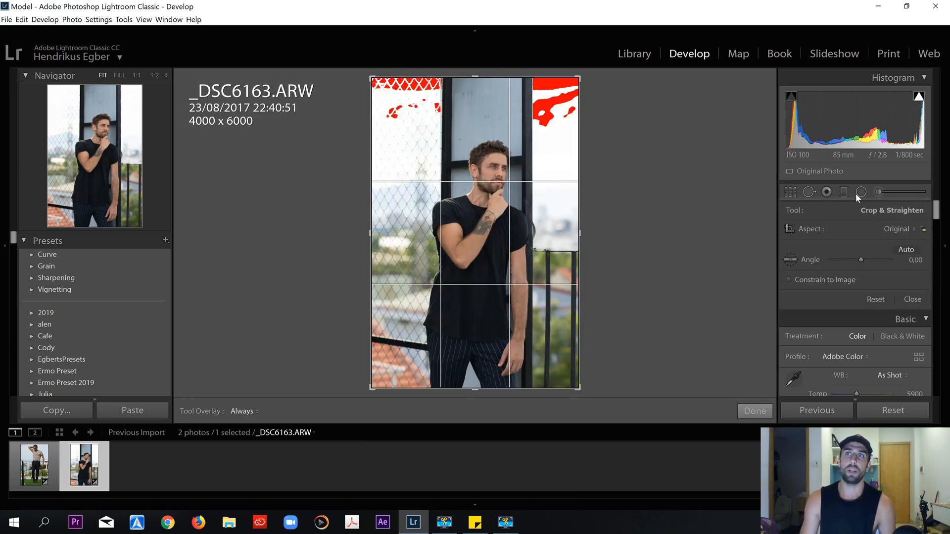
pyautogui.click(896, 228)
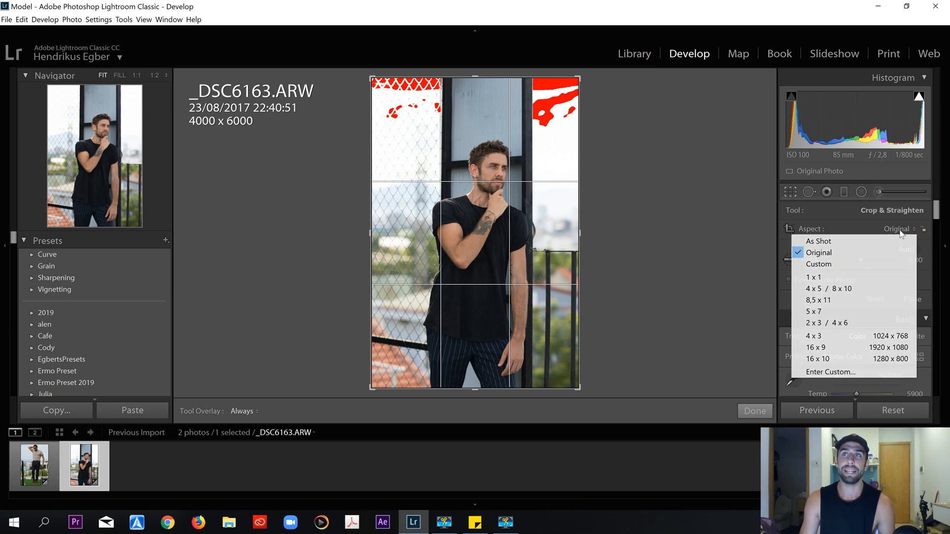
pyautogui.click(836, 295)
pyautogui.moveTo(512, 284); pyautogui.dragTo(506, 258)
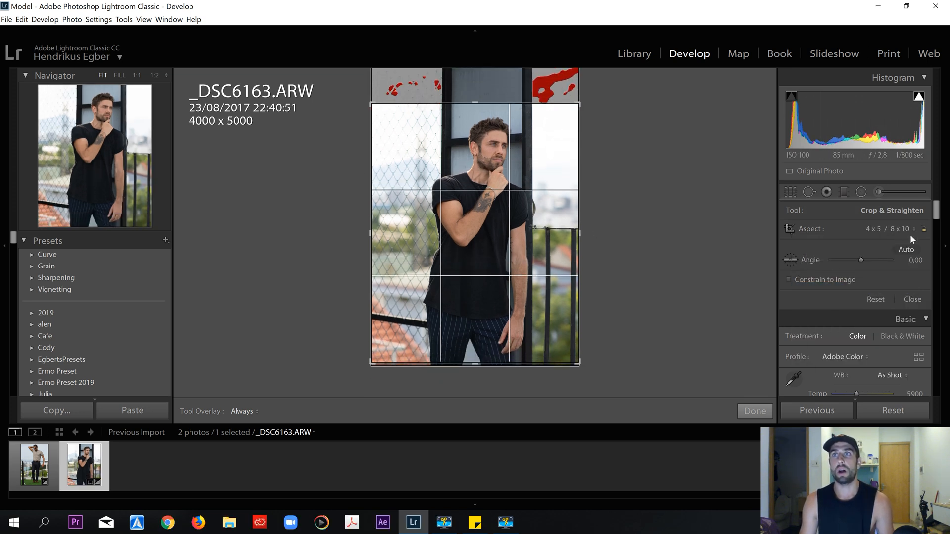
pyautogui.click(890, 228)
pyautogui.click(817, 253)
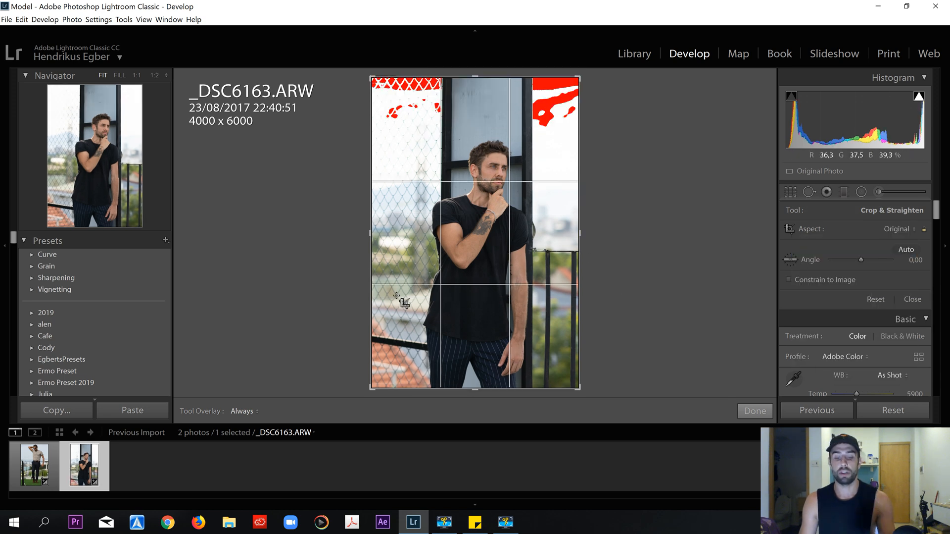
# Try the Black & White treatment on the hand-on-chin portrait and switch it back to Color.
pyautogui.press('v')
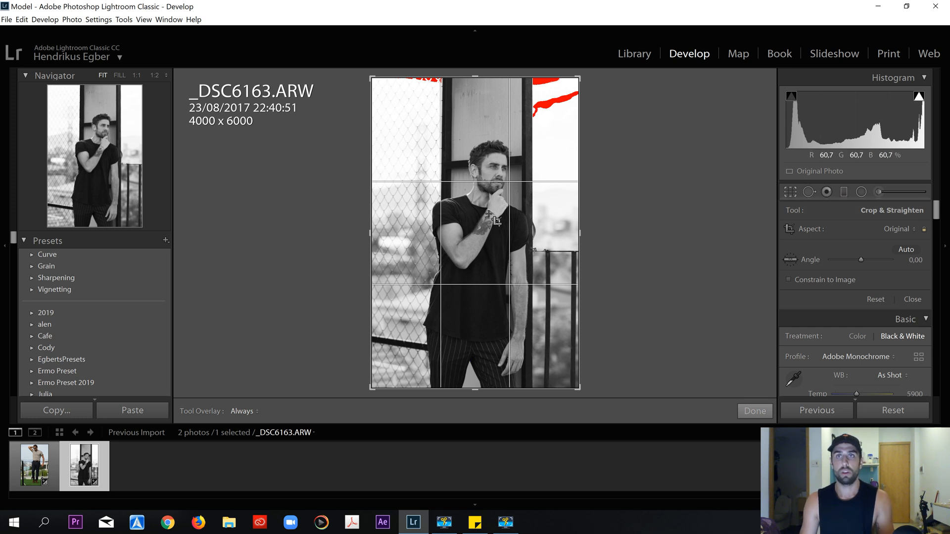
pyautogui.press('v')
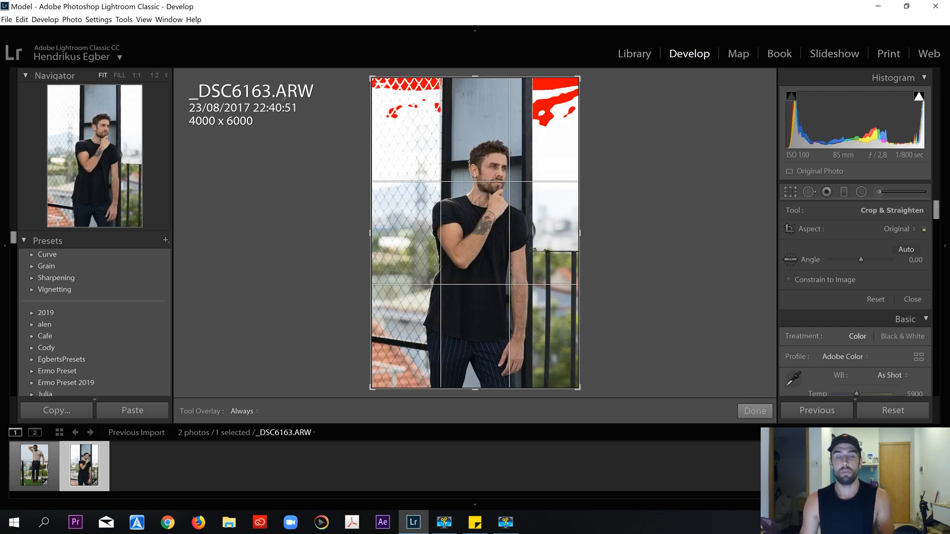
pyautogui.press('v')
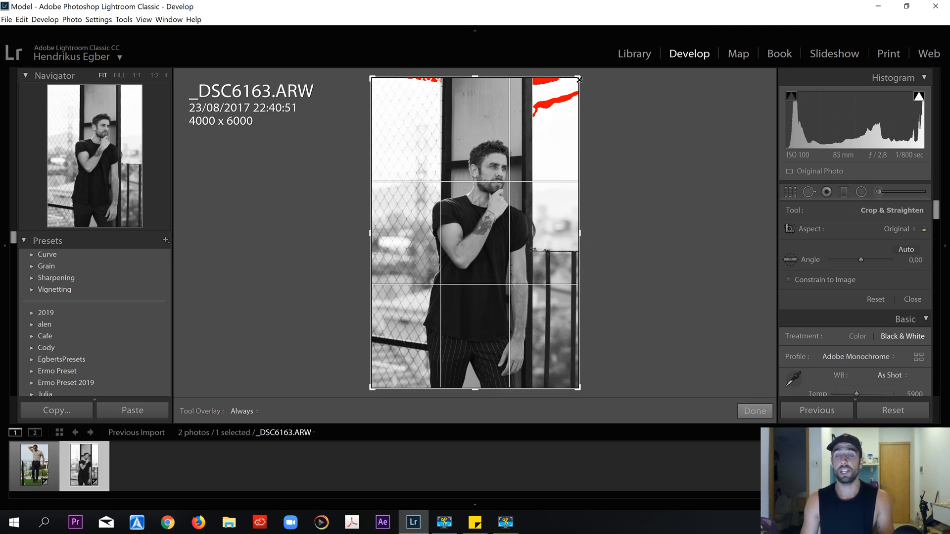
pyautogui.press('v')
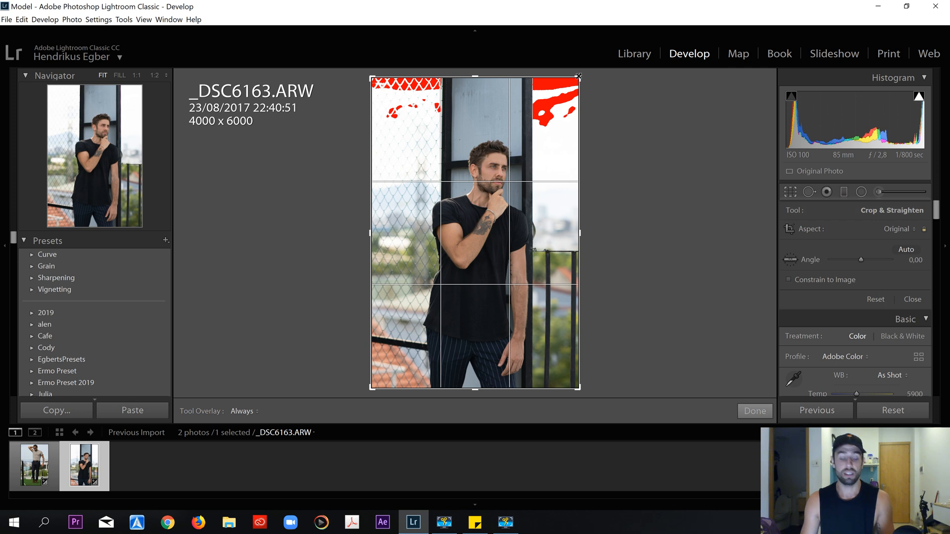
# Crop the hand-on-chin portrait in its original aspect to about 3798 x 5698, trimming the photo's top and right edges.
pyautogui.moveTo(578, 76); pyautogui.dragTo(566, 88)
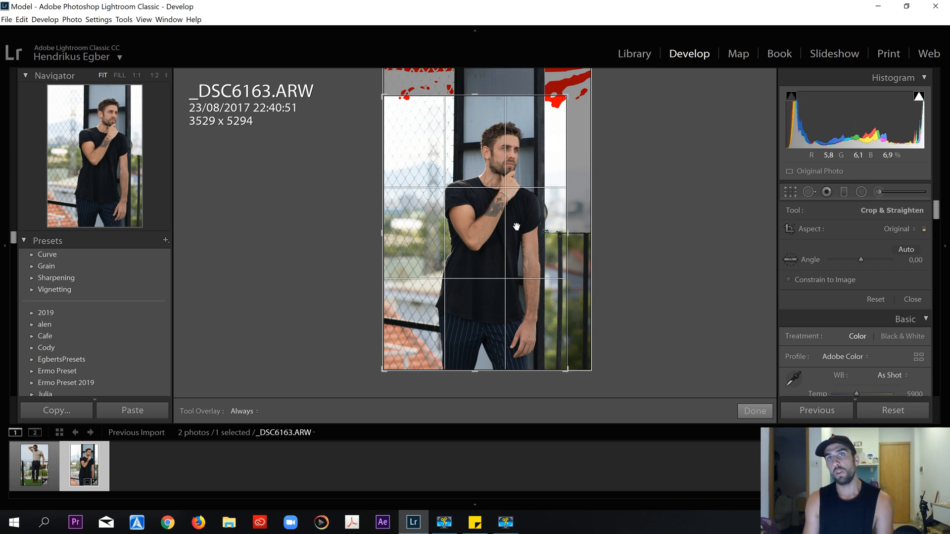
pyautogui.moveTo(516, 225)
pyautogui.mouseDown()
pyautogui.moveTo(526, 267)
pyautogui.moveTo(497, 258)
pyautogui.moveTo(505, 233)
pyautogui.mouseUp()
pyautogui.moveTo(566, 95); pyautogui.dragTo(590, 90)
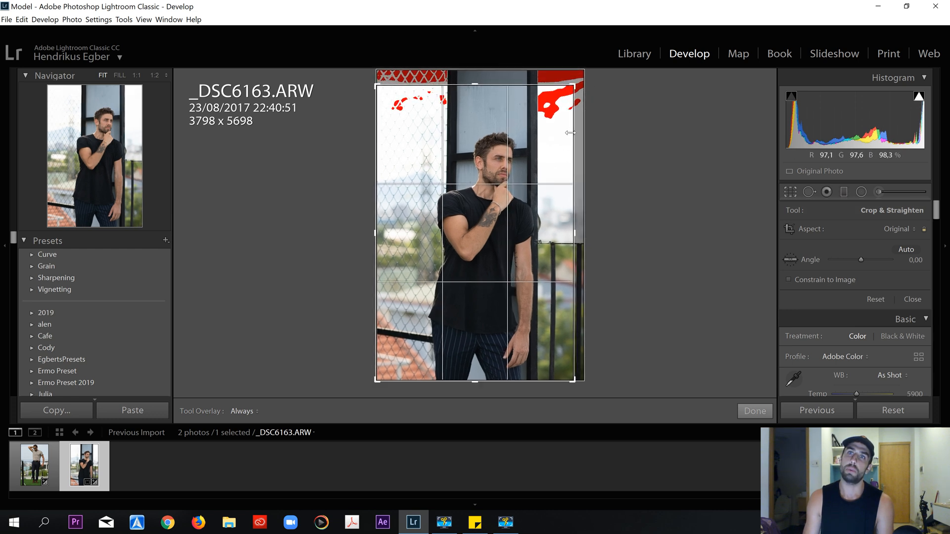
pyautogui.press('Return')
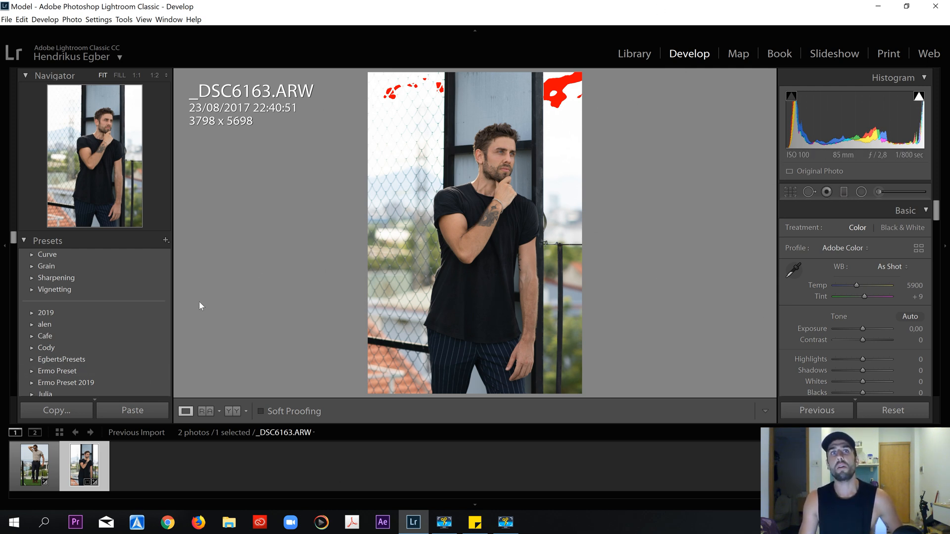
# Preview the glassyindoor, Moodywaters, outdoor and portraitindoor presets on the portrait and apply the outdoor preset.
pyautogui.click(31, 359)
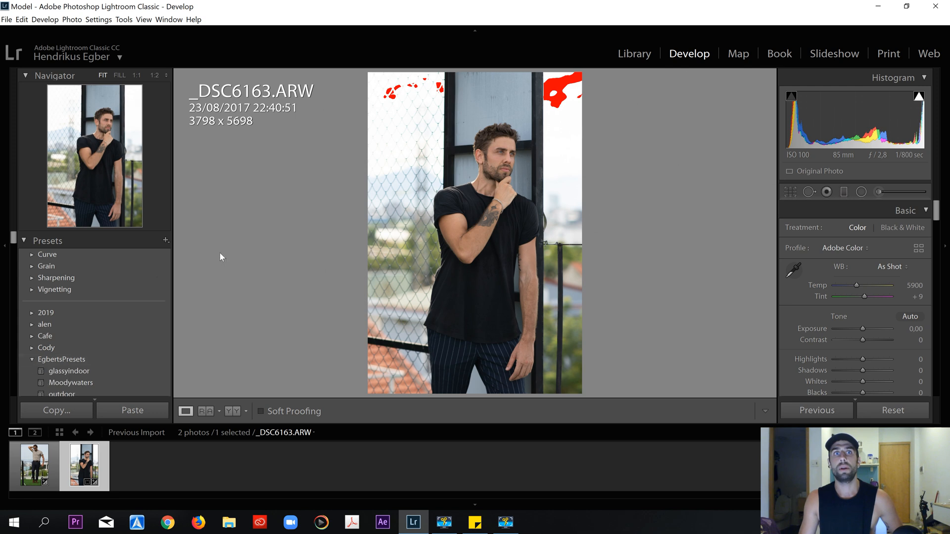
pyautogui.scroll(-2, 102, 363)
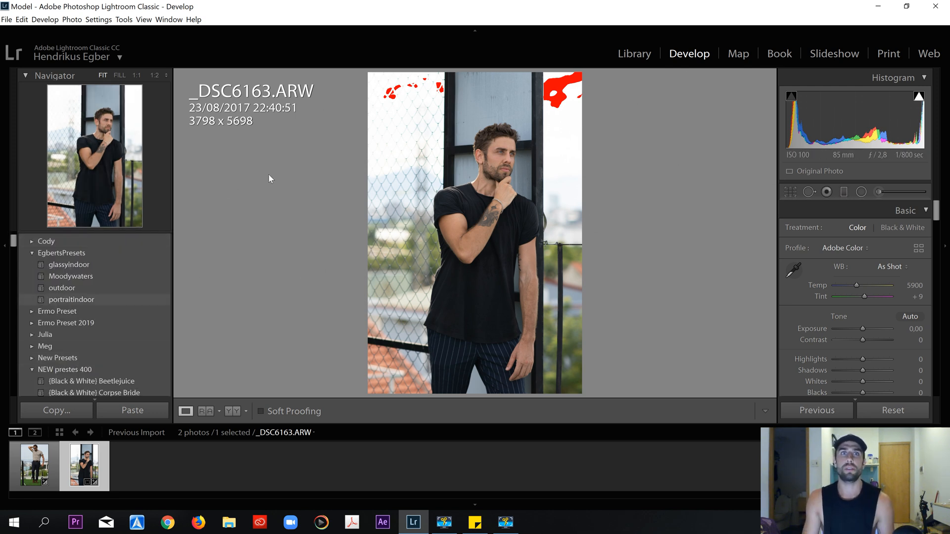
pyautogui.click(64, 287)
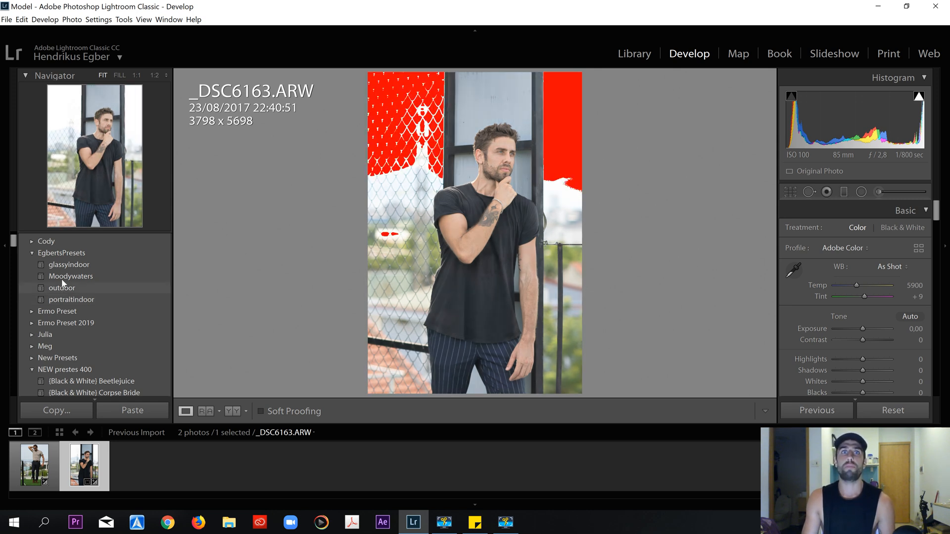
pyautogui.click(63, 278)
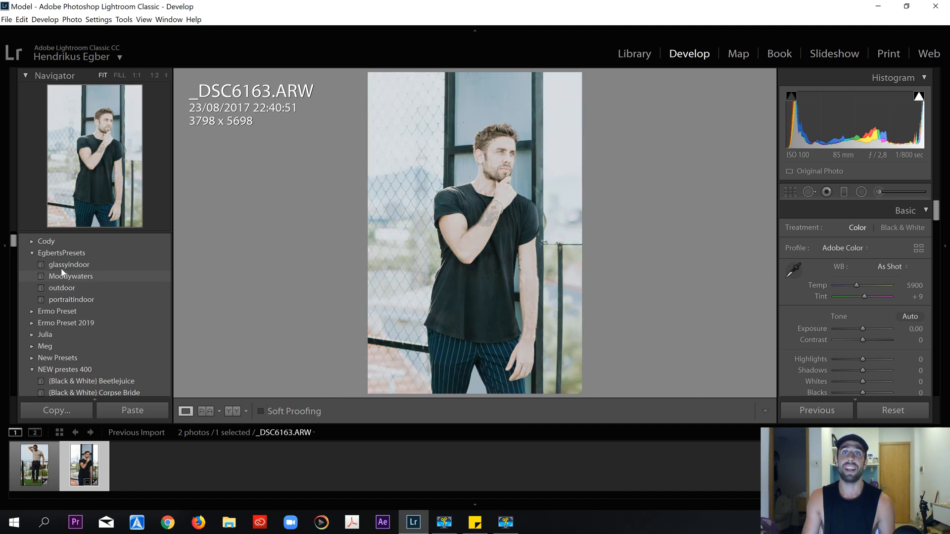
pyautogui.click(69, 268)
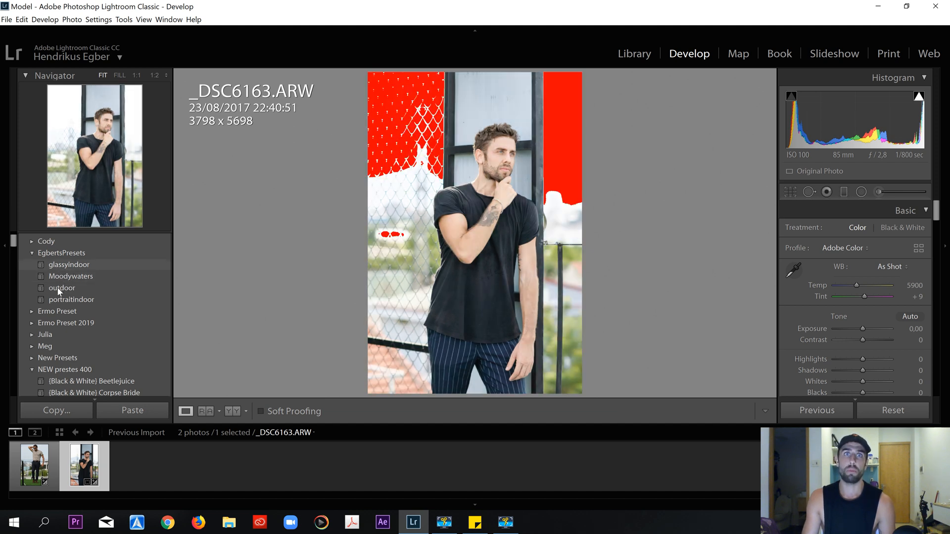
pyautogui.click(59, 288)
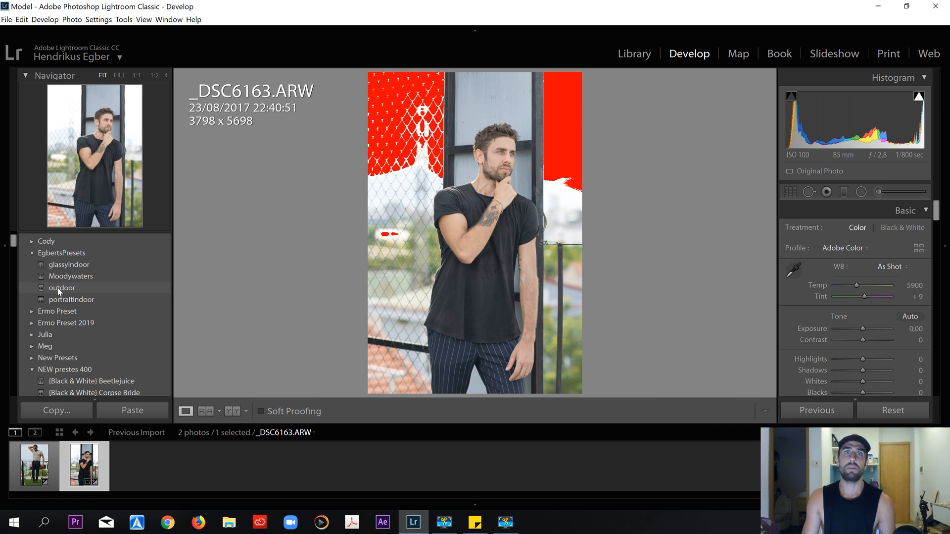
pyautogui.click(66, 299)
pyautogui.click(65, 293)
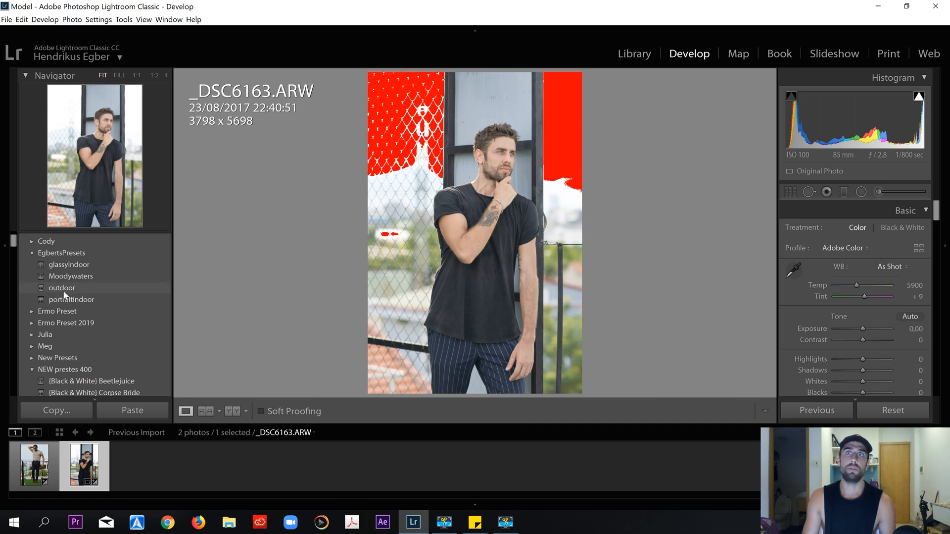
pyautogui.click(64, 289)
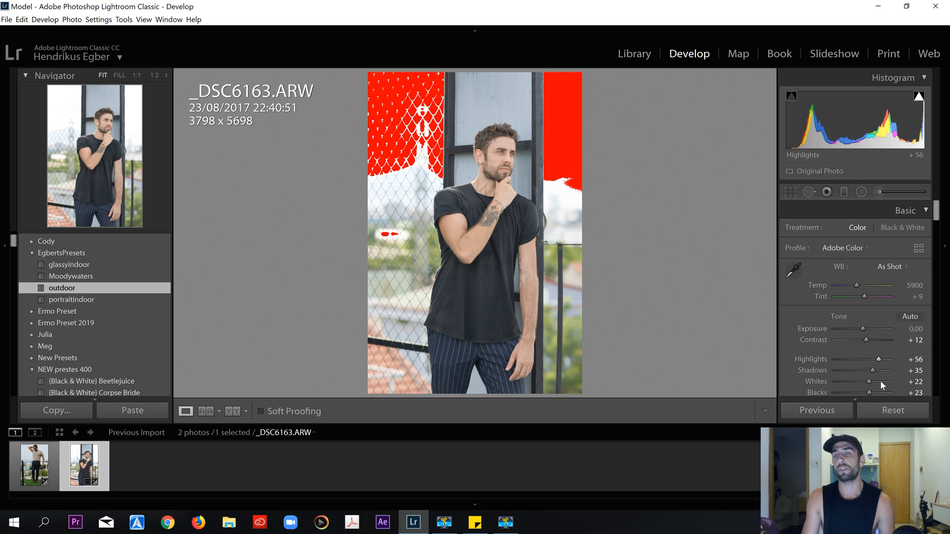
# Set the portrait's Highlights to -95, Shadows to +29, Whites to +12 and Blacks to -3.
pyautogui.moveTo(879, 358); pyautogui.dragTo(841, 363)
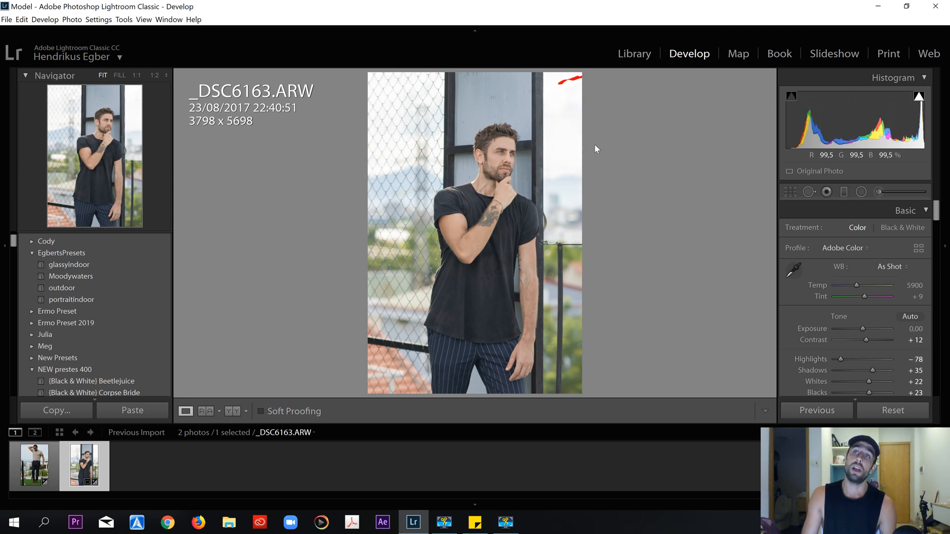
pyautogui.moveTo(842, 363); pyautogui.dragTo(871, 369)
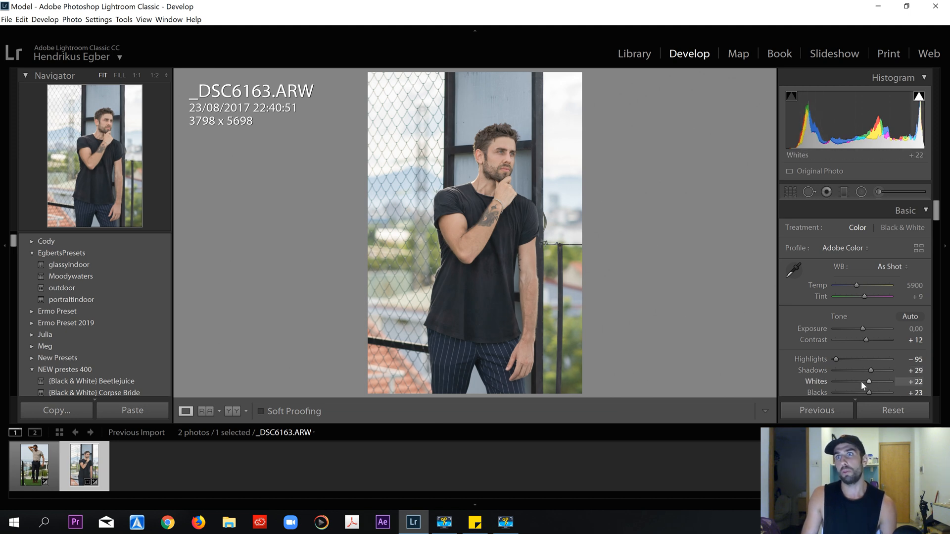
pyautogui.moveTo(874, 381); pyautogui.dragTo(867, 382)
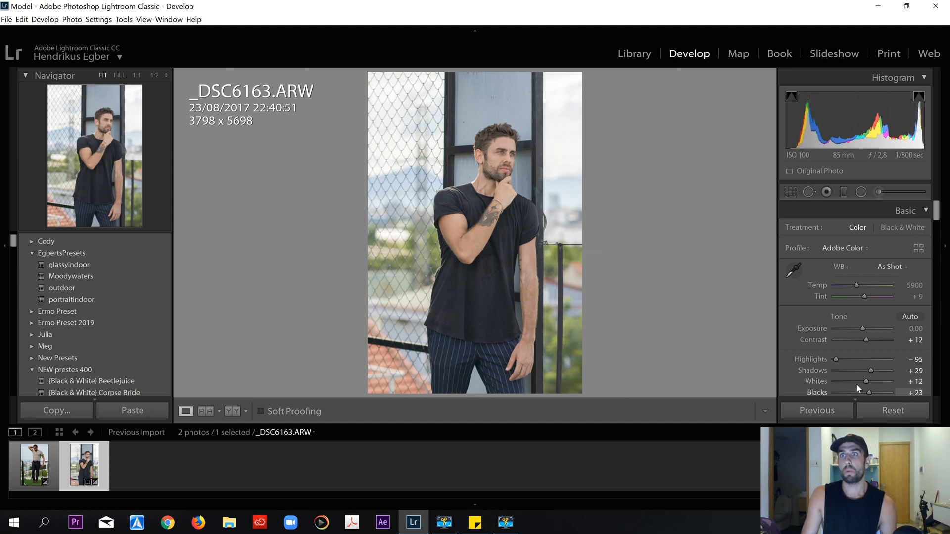
pyautogui.moveTo(869, 392); pyautogui.dragTo(860, 391)
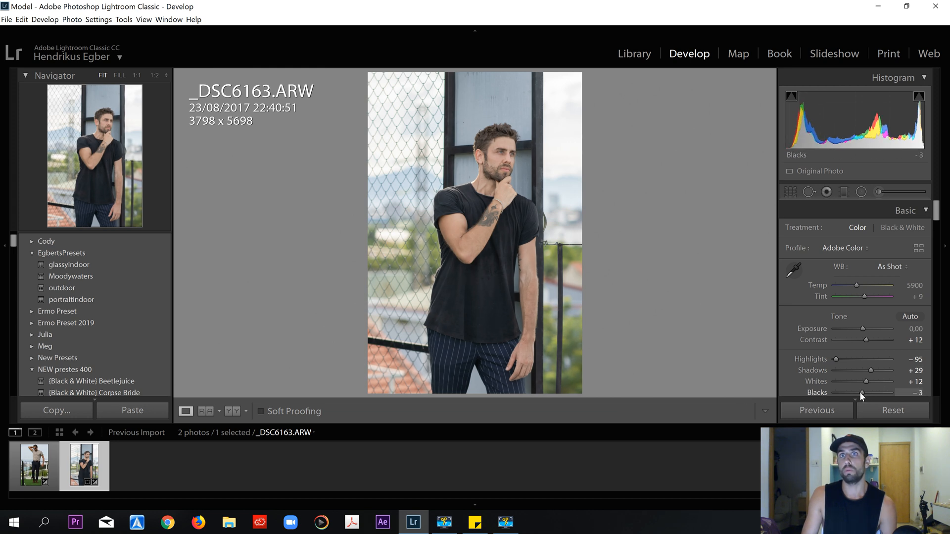
# Reset the portrait's Blacks to 0.
pyautogui.doubleClick(860, 391)
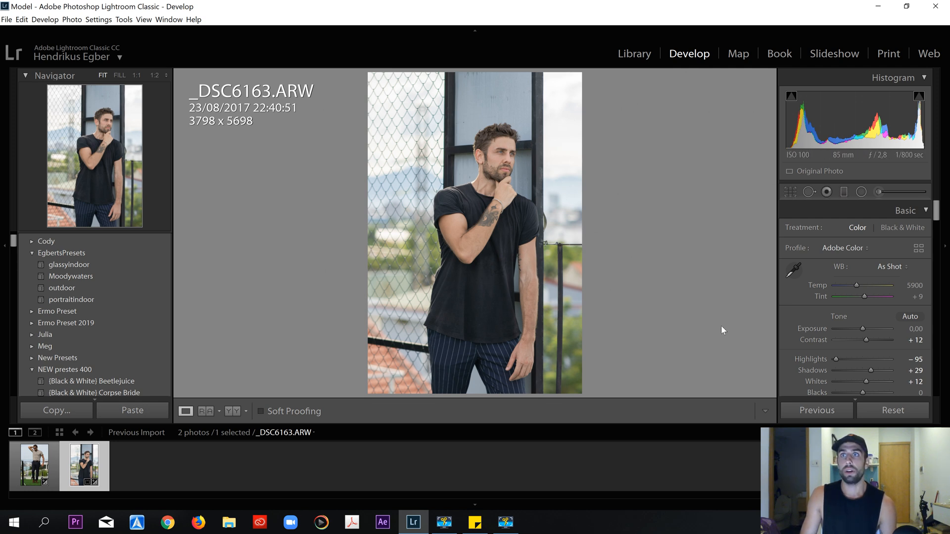
pyautogui.scroll(-3, 788, 297)
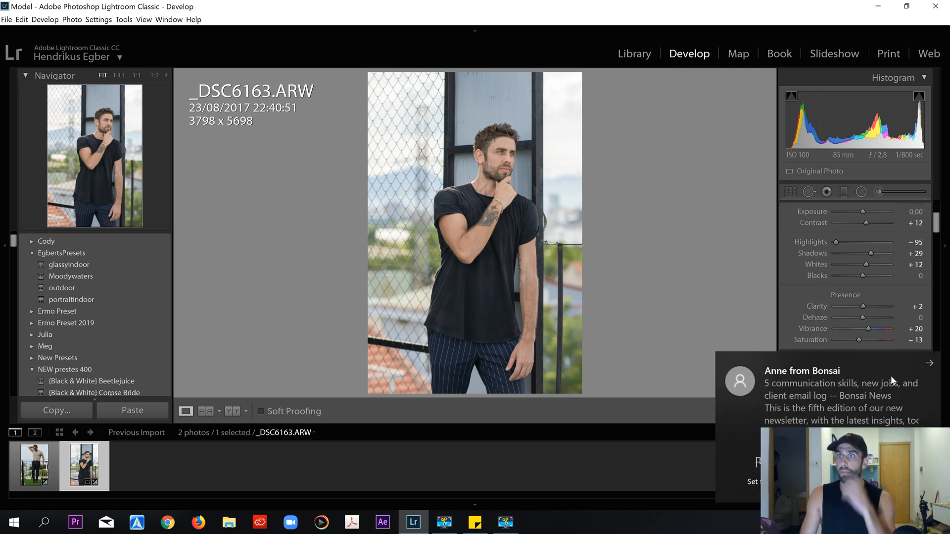
# Dismiss the incoming e-mail notification and close all open Sticky Notes windows.
pyautogui.click(930, 362)
pyautogui.click(476, 521)
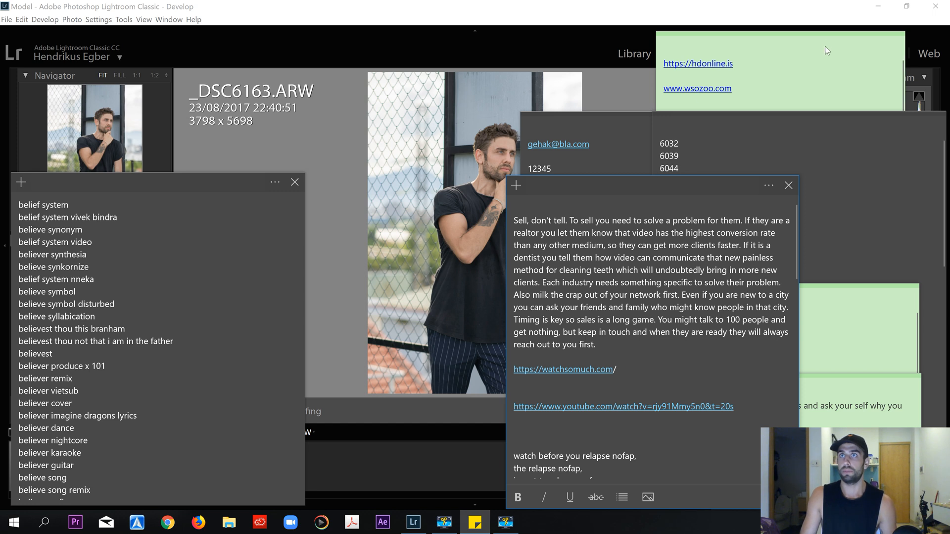
pyautogui.click(598, 3)
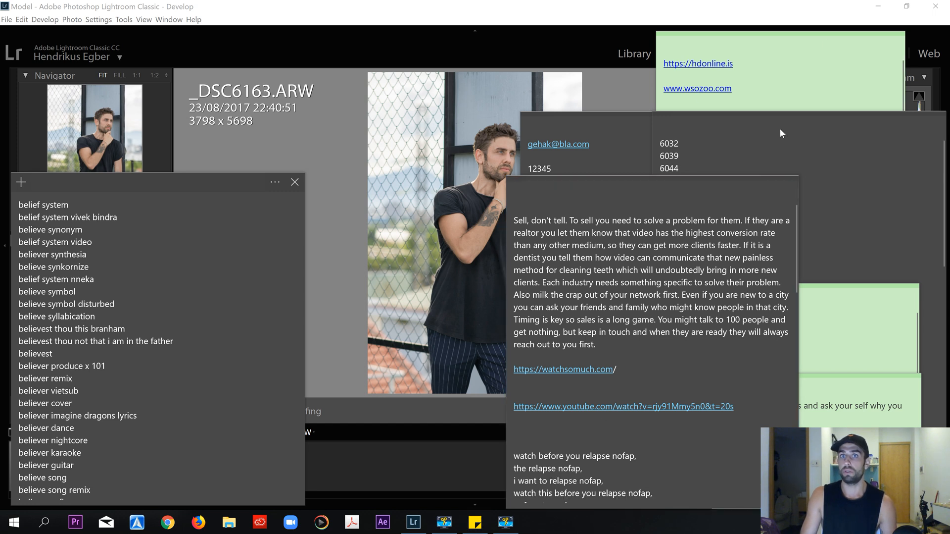
pyautogui.rightClick(475, 521)
pyautogui.click(477, 500)
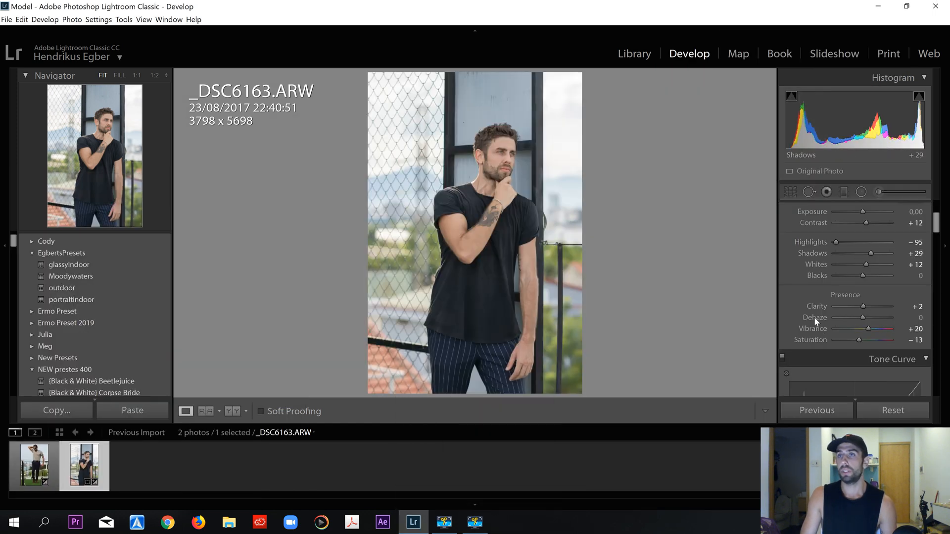
# Lower the portrait's Saturation to -18.
pyautogui.scroll(-2, 812, 277)
pyautogui.scroll(4, 826, 267)
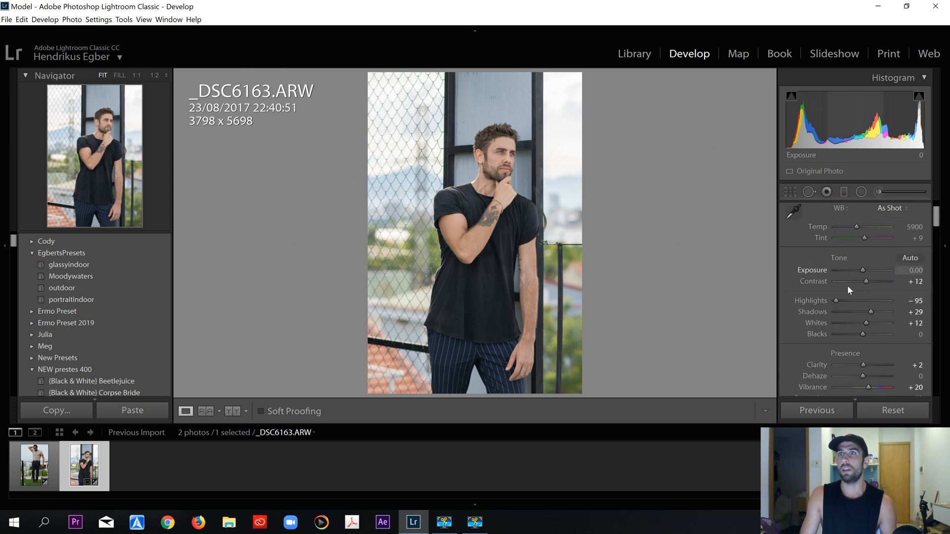
pyautogui.scroll(-2, 852, 356)
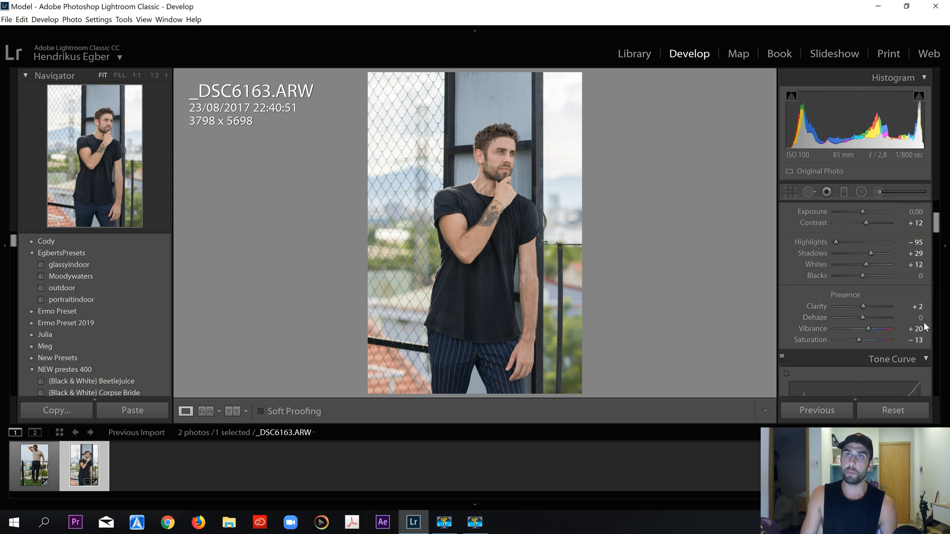
pyautogui.scroll(-9, 857, 341)
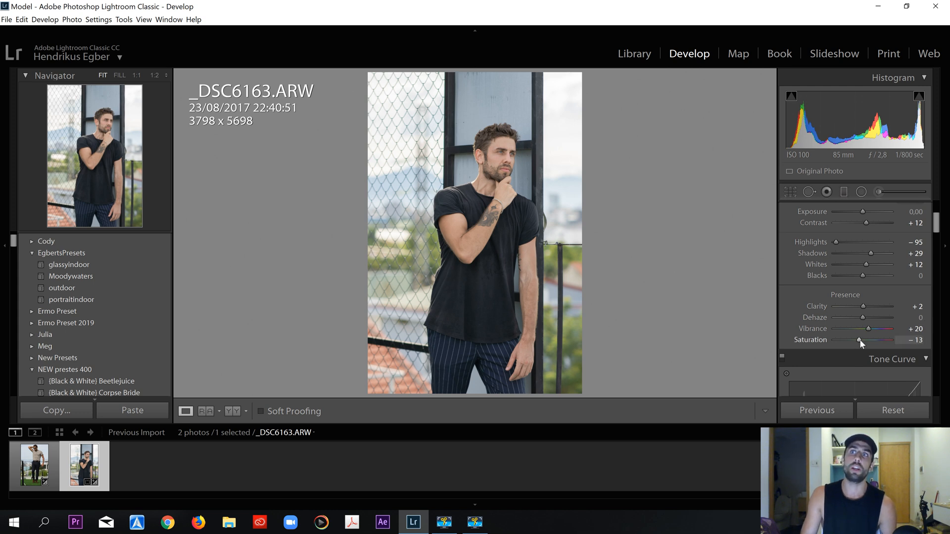
pyautogui.scroll(4, 857, 340)
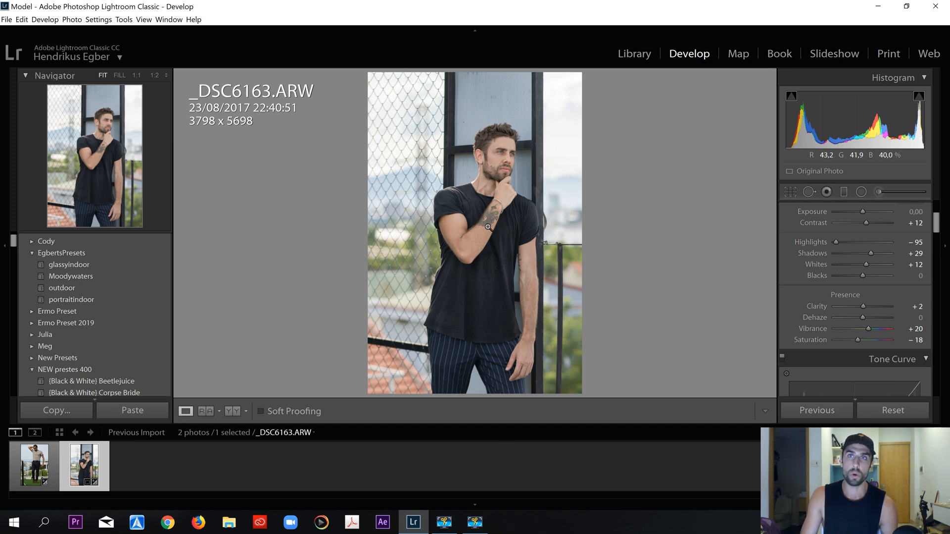
# Check the skin tones on the arm and face up close, then set Saturation to -15, Vibrance to +24 and Clarity to +8.
pyautogui.click(459, 241)
pyautogui.moveTo(454, 168); pyautogui.dragTo(403, 438)
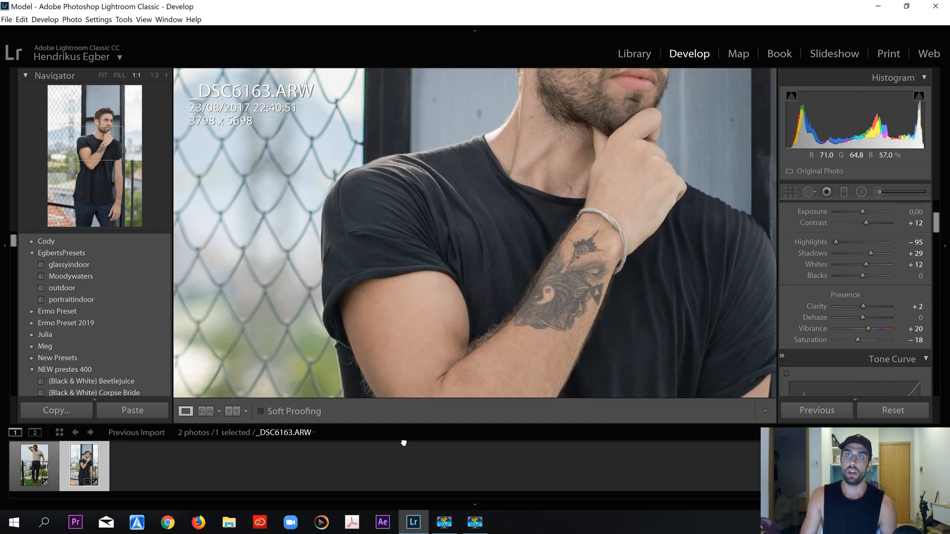
pyautogui.moveTo(583, 83); pyautogui.dragTo(416, 348)
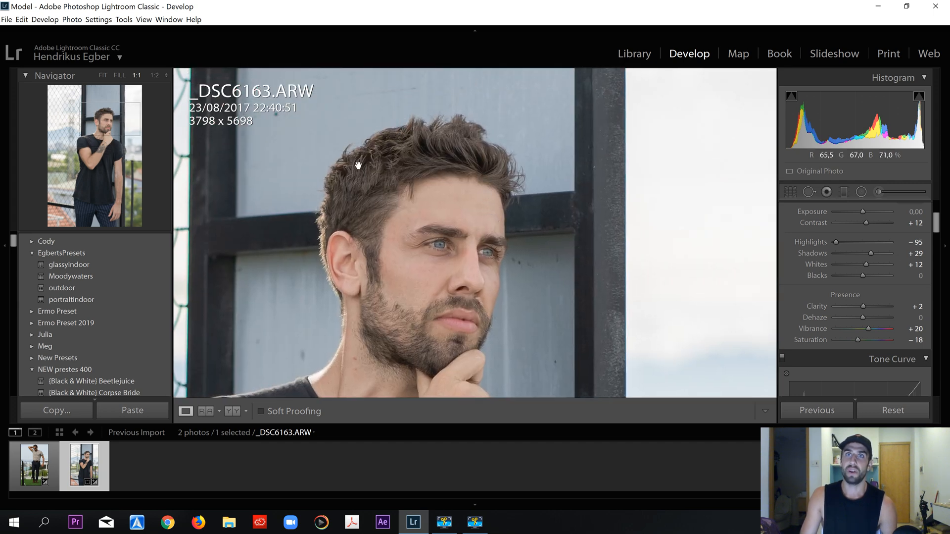
pyautogui.moveTo(408, 265); pyautogui.dragTo(481, 291)
pyautogui.moveTo(699, 250); pyautogui.dragTo(567, 263)
pyautogui.moveTo(859, 340); pyautogui.dragTo(884, 340)
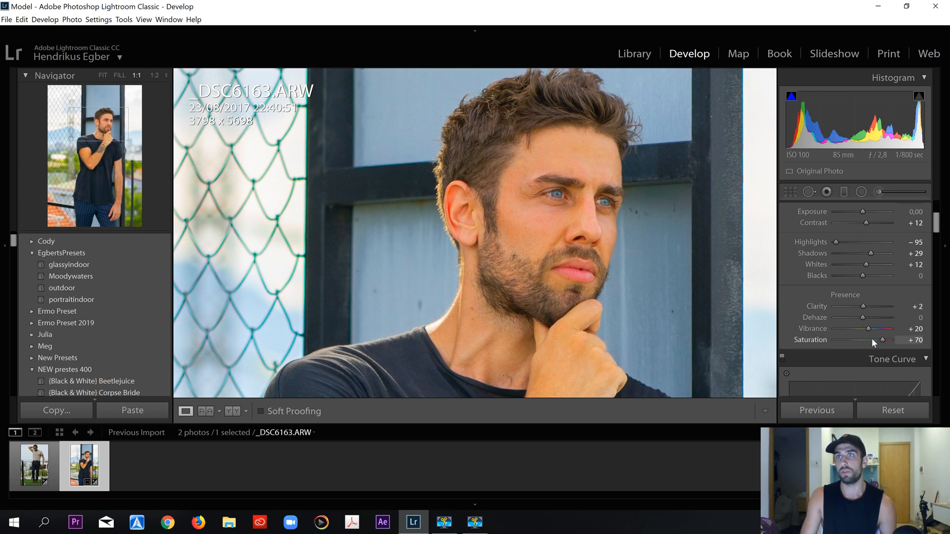
pyautogui.moveTo(878, 341)
pyautogui.mouseDown()
pyautogui.moveTo(849, 342)
pyautogui.moveTo(860, 342)
pyautogui.mouseUp()
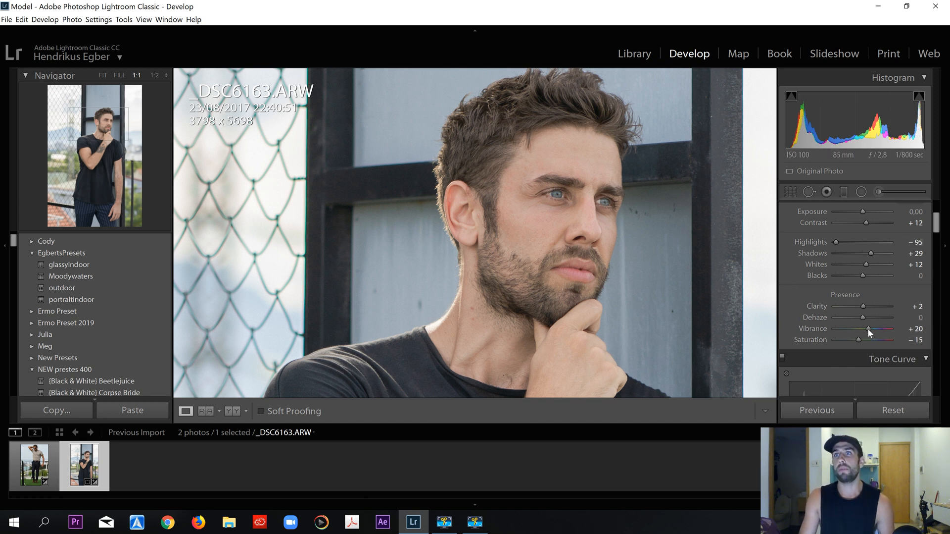
pyautogui.moveTo(869, 329)
pyautogui.mouseDown()
pyautogui.moveTo(842, 329)
pyautogui.moveTo(914, 321)
pyautogui.moveTo(867, 340)
pyautogui.moveTo(869, 328)
pyautogui.mouseUp()
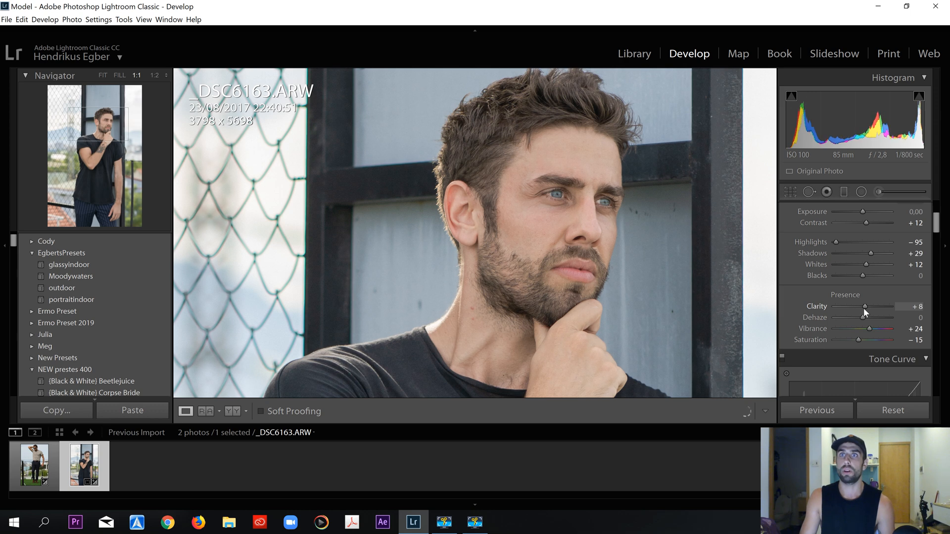
pyautogui.click(565, 270)
# Adjust the dark tones directly on the histogram to Shadows +33 and Blacks -6.
pyautogui.scroll(-3, 821, 317)
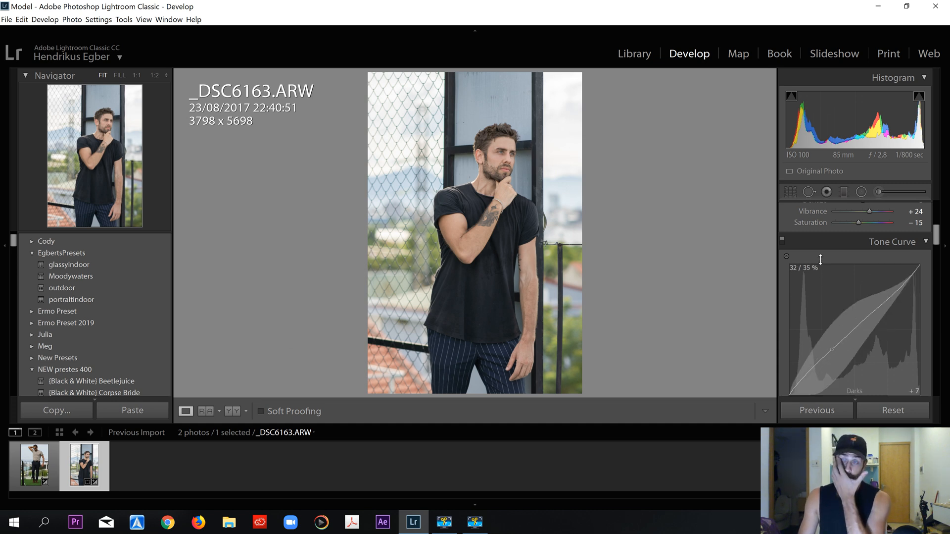
pyautogui.scroll(-2, 820, 264)
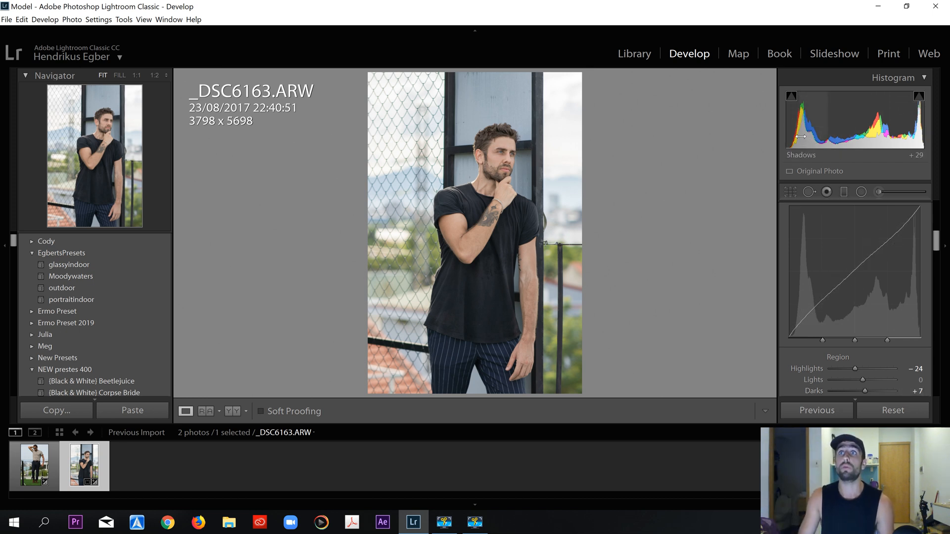
pyautogui.moveTo(812, 118)
pyautogui.mouseDown()
pyautogui.moveTo(794, 118)
pyautogui.moveTo(827, 123)
pyautogui.mouseUp()
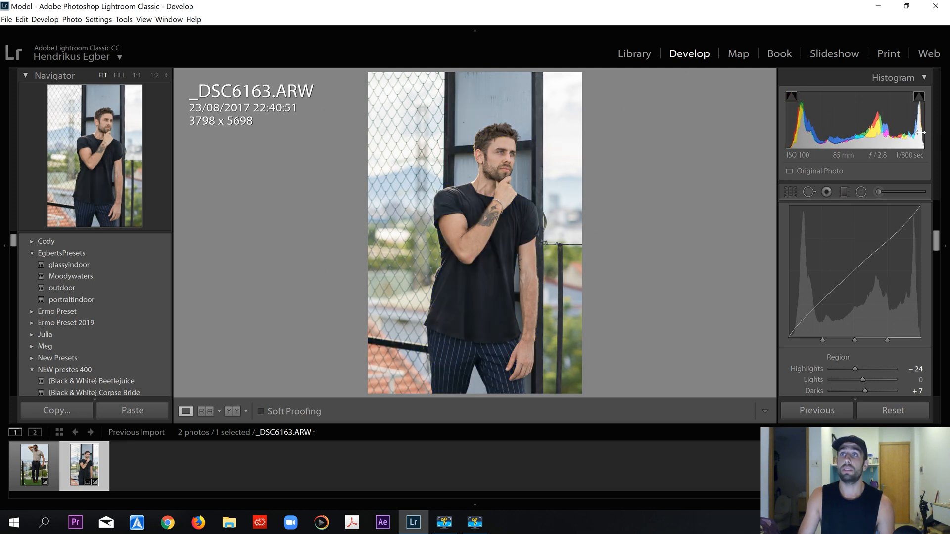
pyautogui.doubleClick(815, 122)
pyautogui.moveTo(814, 122); pyautogui.dragTo(839, 121)
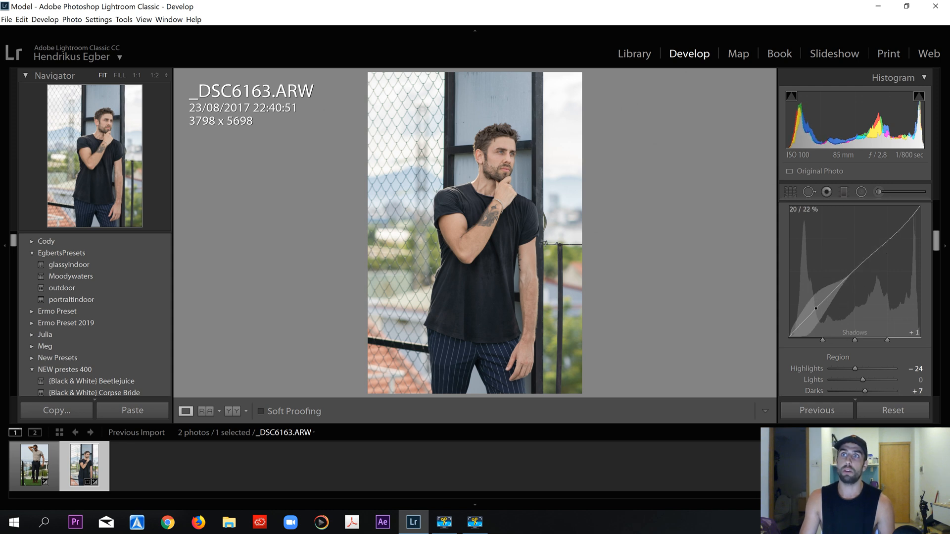
# Try raising the Tone Curve's Highlights to +38 and undo the curve changes.
pyautogui.moveTo(895, 237); pyautogui.dragTo(895, 224)
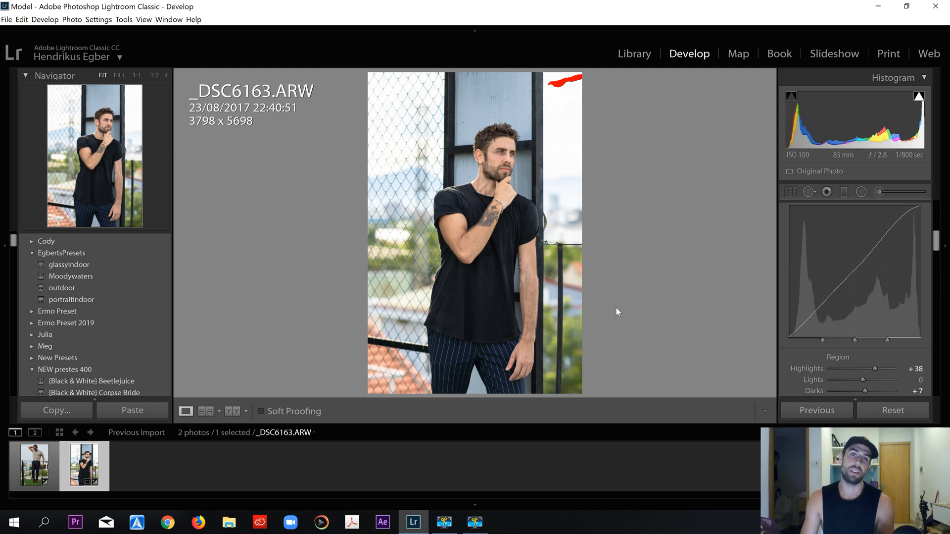
pyautogui.hotkey('ctrl', 'z')
pyautogui.hotkey('ctrl', 'z')
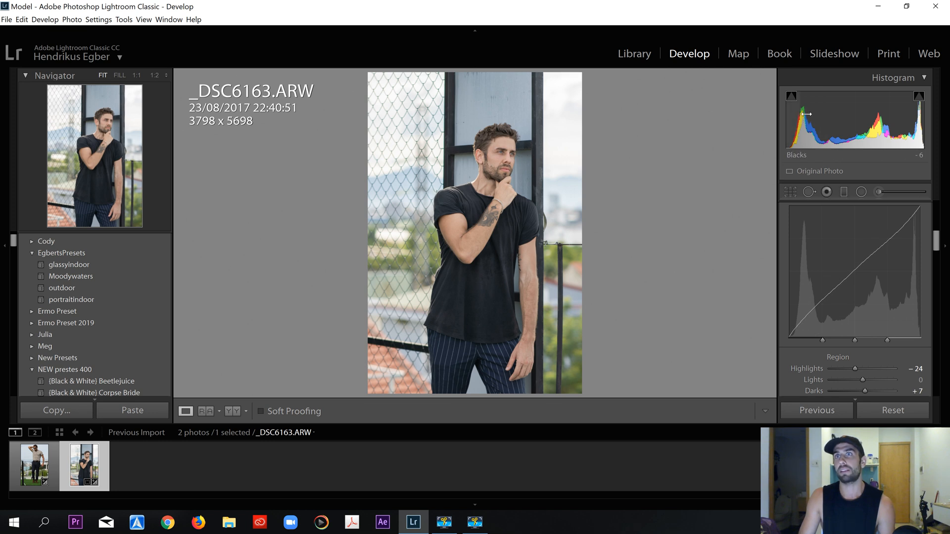
# Try Tone Curve values of Darks -10, Lights +11 and Highlights -9, undo them, and set the curve's Shadows to +12.
pyautogui.scroll(-2, 792, 375)
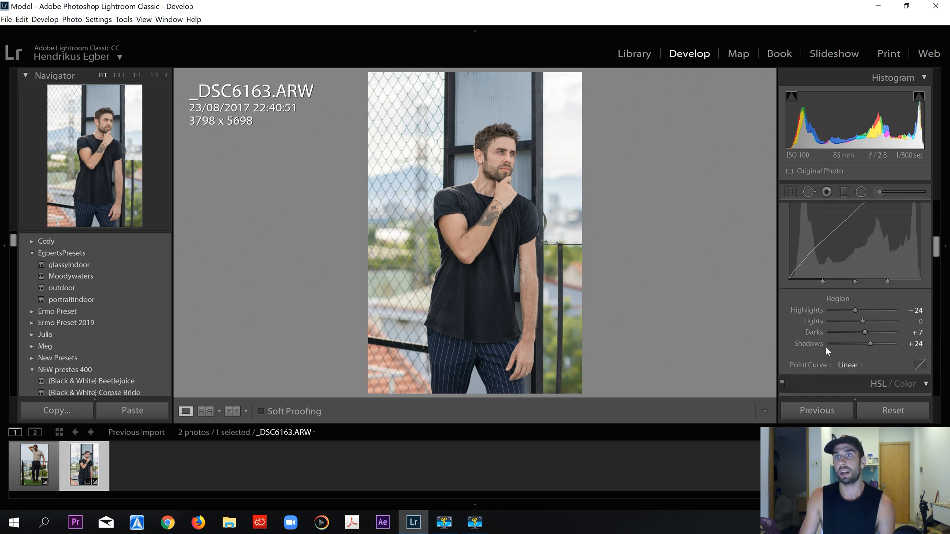
pyautogui.moveTo(871, 346)
pyautogui.mouseDown()
pyautogui.moveTo(858, 347)
pyautogui.moveTo(867, 345)
pyautogui.moveTo(861, 335)
pyautogui.mouseUp()
pyautogui.moveTo(823, 241); pyautogui.dragTo(856, 267)
pyautogui.scroll(2, 789, 237)
pyautogui.moveTo(901, 226)
pyautogui.mouseDown()
pyautogui.moveTo(900, 240)
pyautogui.moveTo(898, 230)
pyautogui.mouseUp()
pyautogui.hotkey('ctrl', 'z')
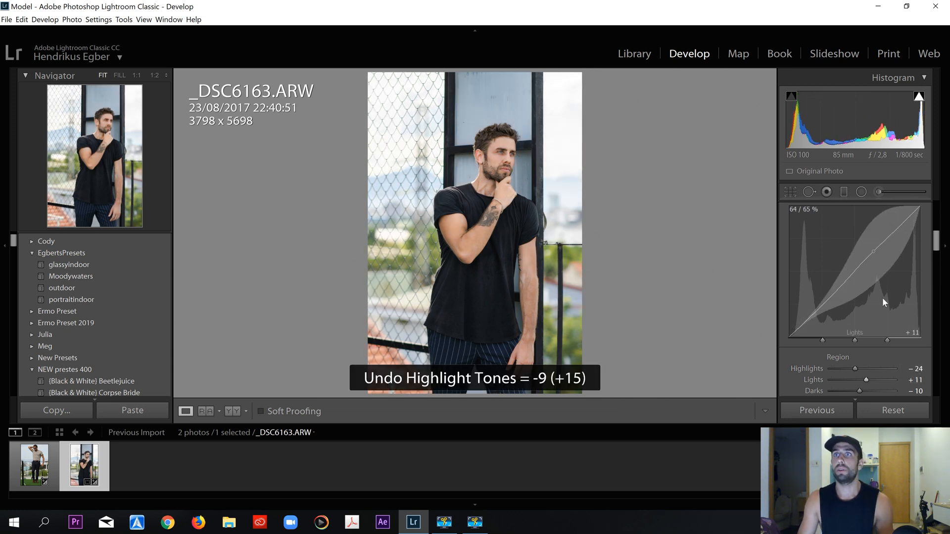
pyautogui.hotkey('ctrl', 'z')
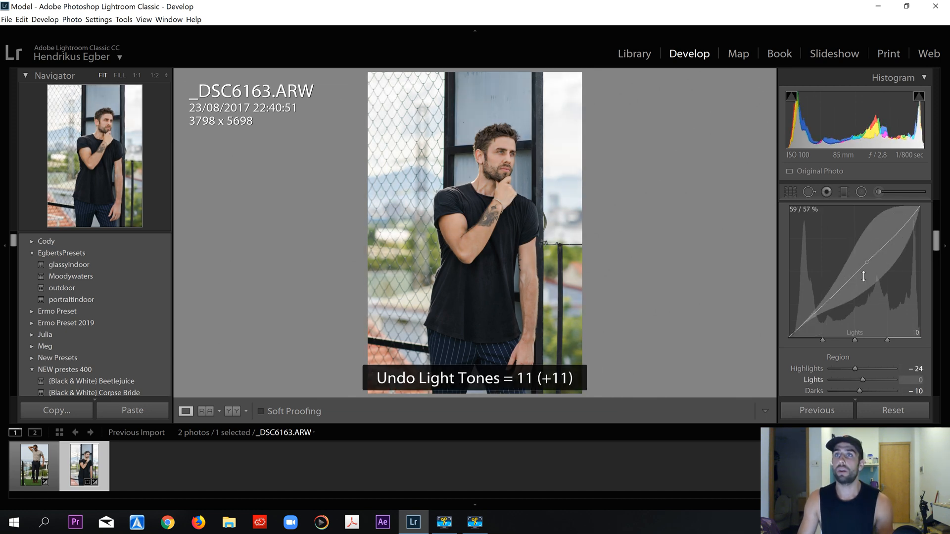
pyautogui.hotkey('ctrl', 'z')
pyautogui.hotkey('ctrl', 'z')
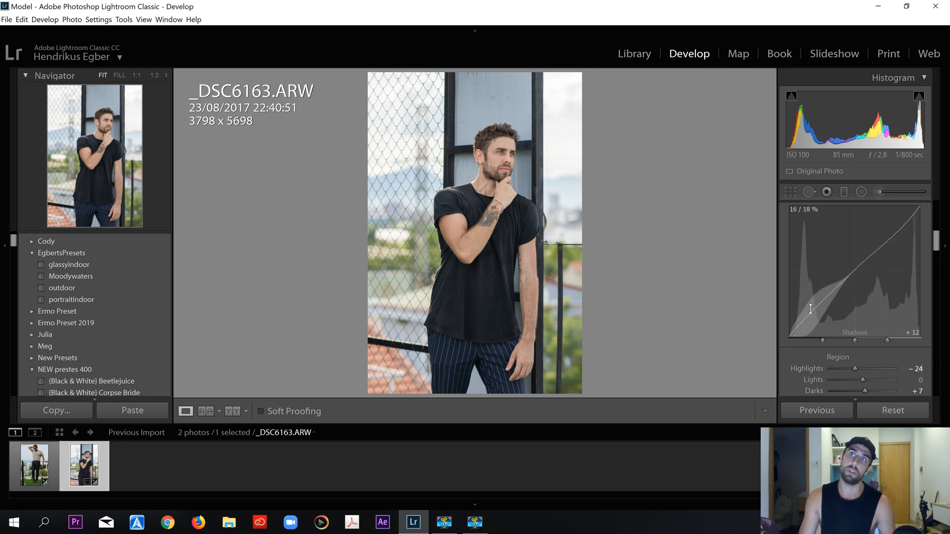
# Darken the background foliage and blue trousers with targeted HSL Luminance adjustments: Yellow -21, Green -42, Blue -40 and Purple +1.
pyautogui.scroll(-2, 831, 353)
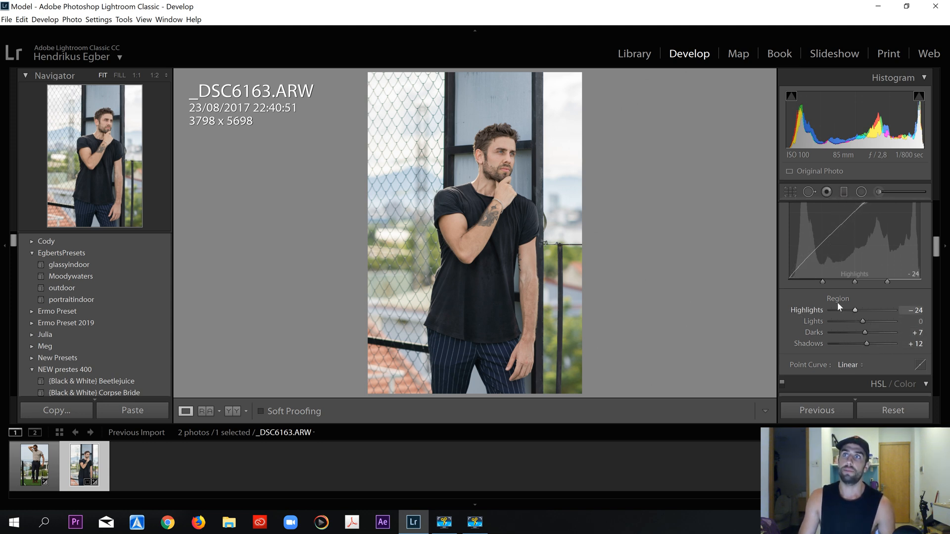
pyautogui.scroll(-4, 810, 305)
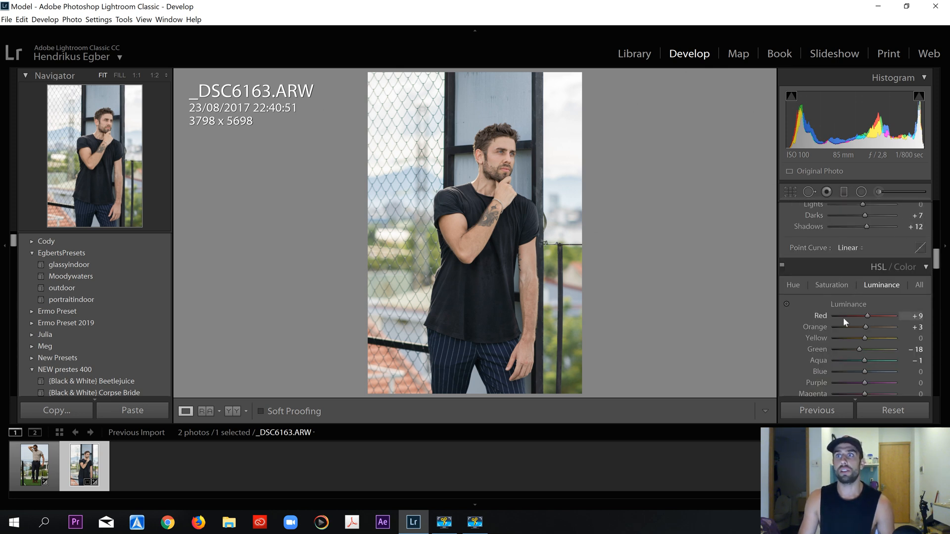
pyautogui.scroll(-3, 855, 259)
pyautogui.scroll(3, 856, 258)
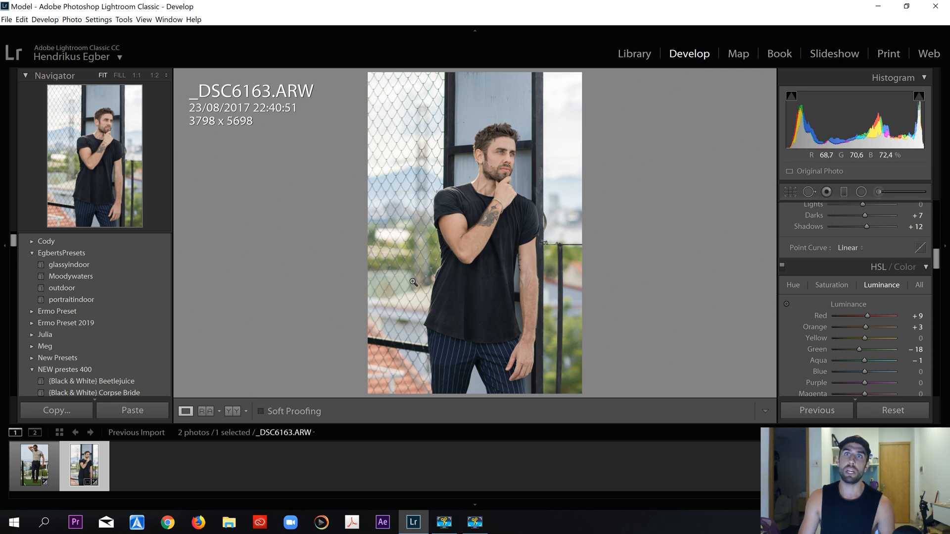
pyautogui.scroll(5, 794, 315)
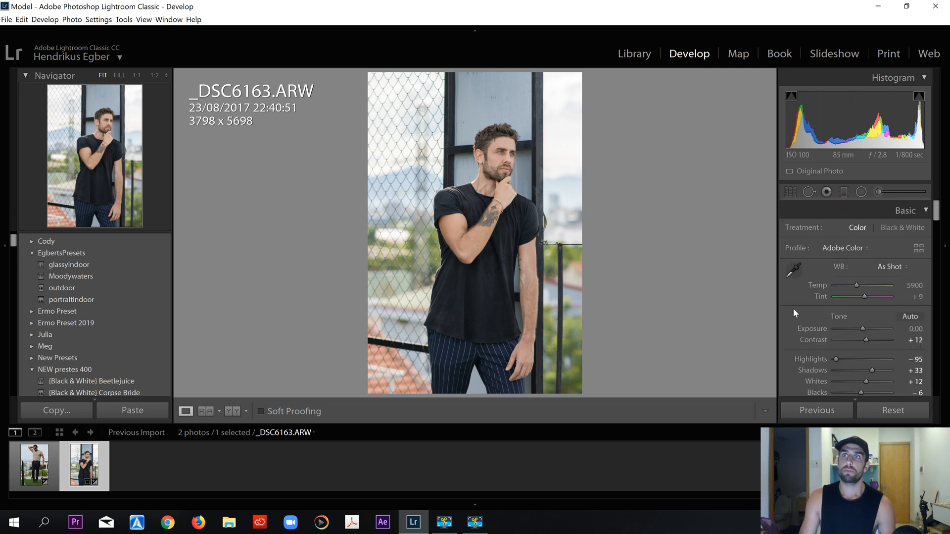
pyautogui.scroll(-6, 810, 320)
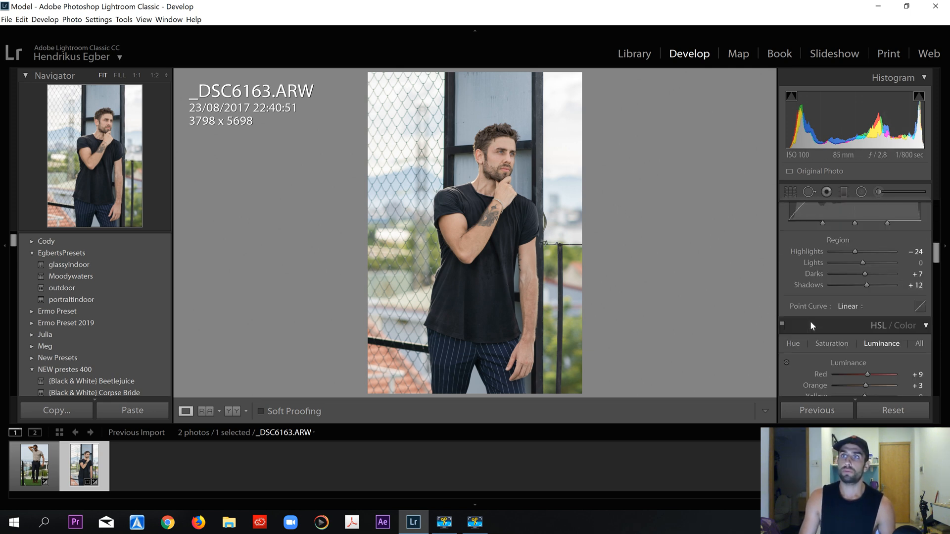
pyautogui.scroll(-2, 829, 319)
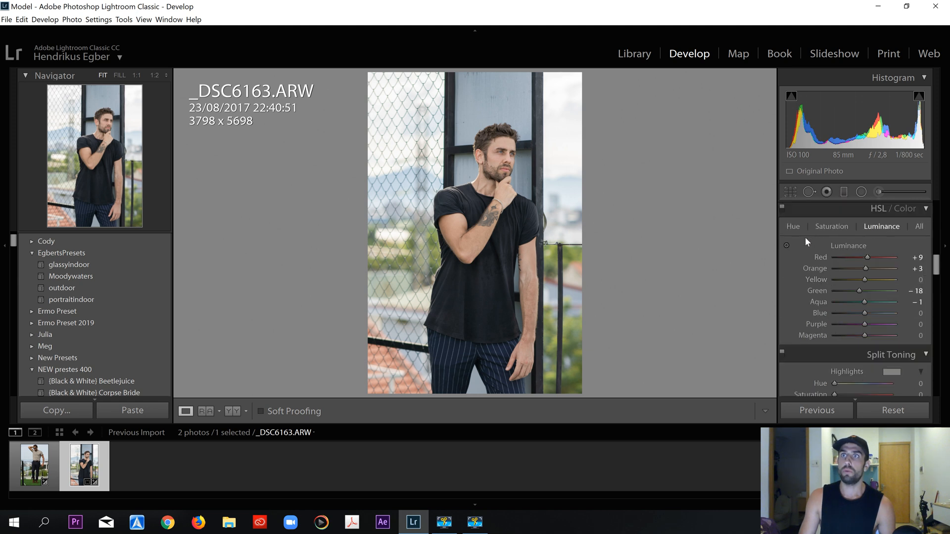
pyautogui.click(787, 244)
pyautogui.click(787, 245)
pyautogui.click(788, 247)
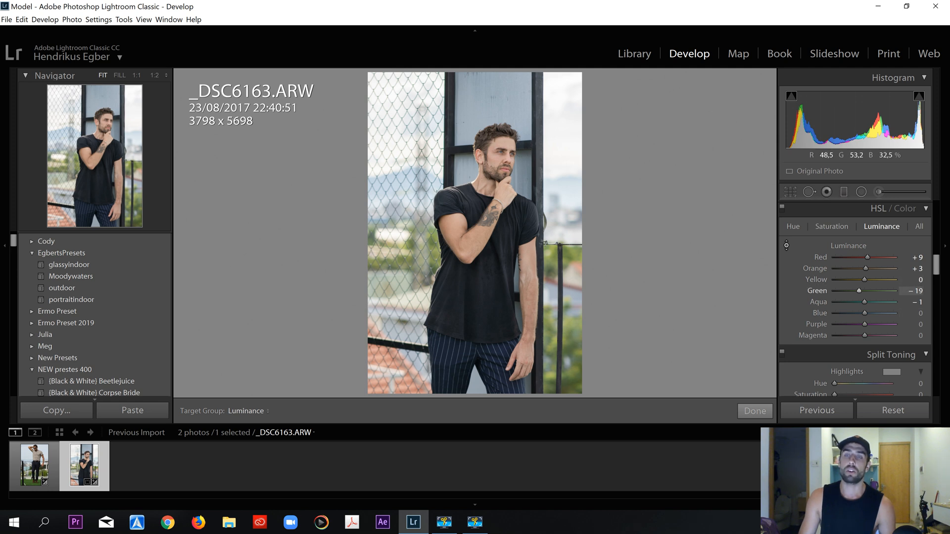
pyautogui.moveTo(565, 309); pyautogui.dragTo(566, 346)
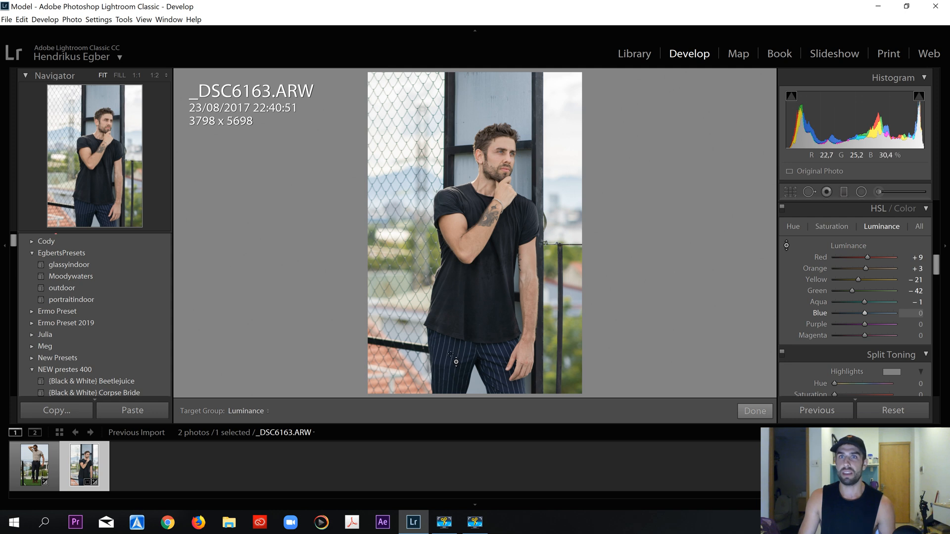
pyautogui.moveTo(455, 361)
pyautogui.mouseDown()
pyautogui.moveTo(456, 312)
pyautogui.moveTo(456, 368)
pyautogui.moveTo(455, 351)
pyautogui.moveTo(455, 360)
pyautogui.mouseUp()
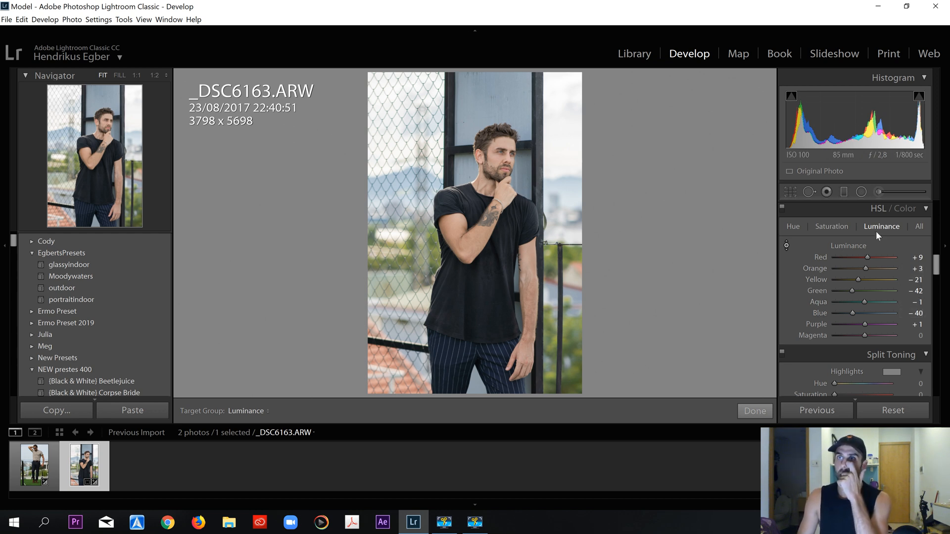
# Intensify the blue trousers with targeted HSL Saturation adjustments of Blue +29 and Purple +2.
pyautogui.click(832, 226)
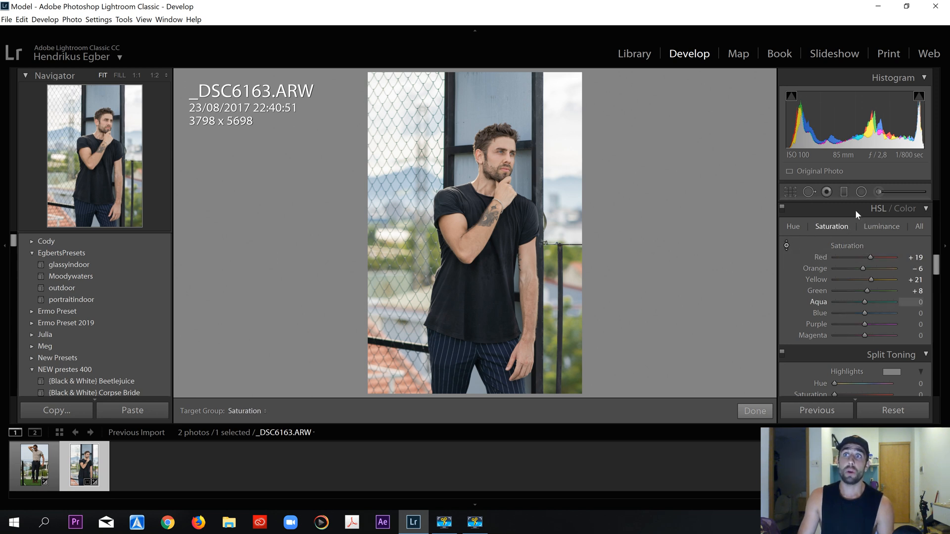
pyautogui.click(882, 226)
pyautogui.click(842, 227)
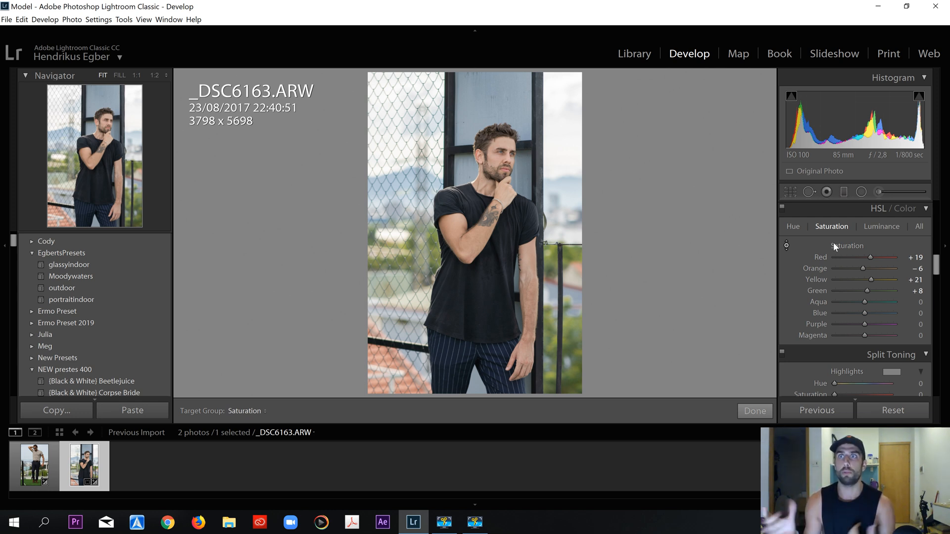
pyautogui.click(786, 245)
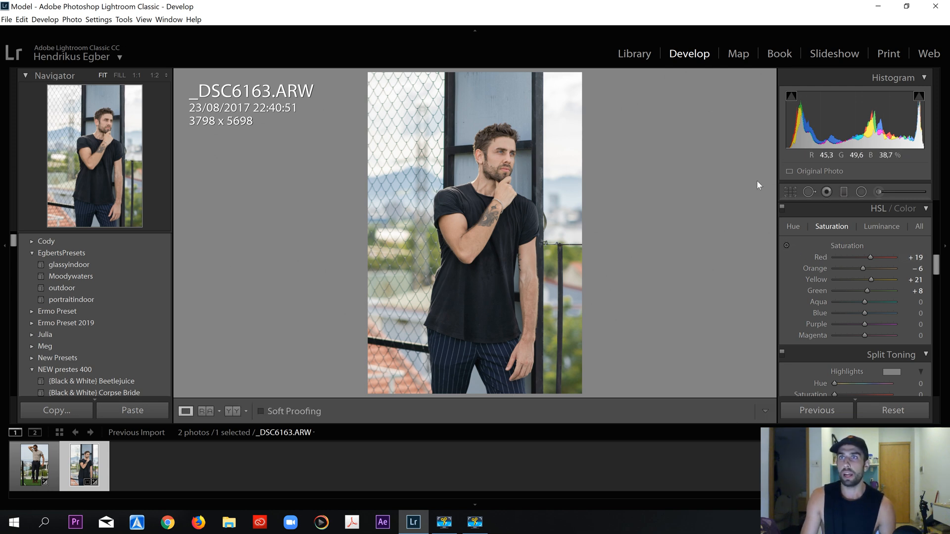
pyautogui.click(786, 245)
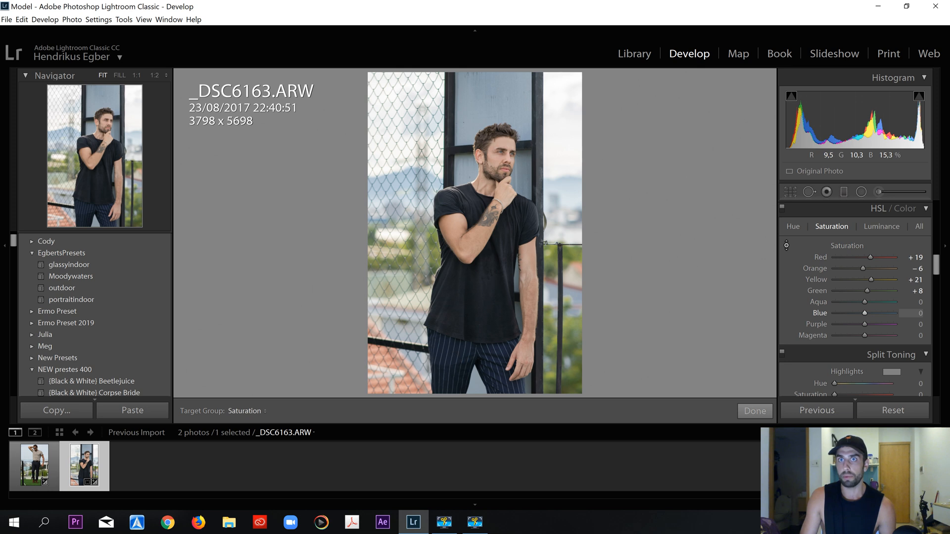
pyautogui.moveTo(453, 361)
pyautogui.mouseDown()
pyautogui.moveTo(453, 330)
pyautogui.moveTo(453, 344)
pyautogui.mouseUp()
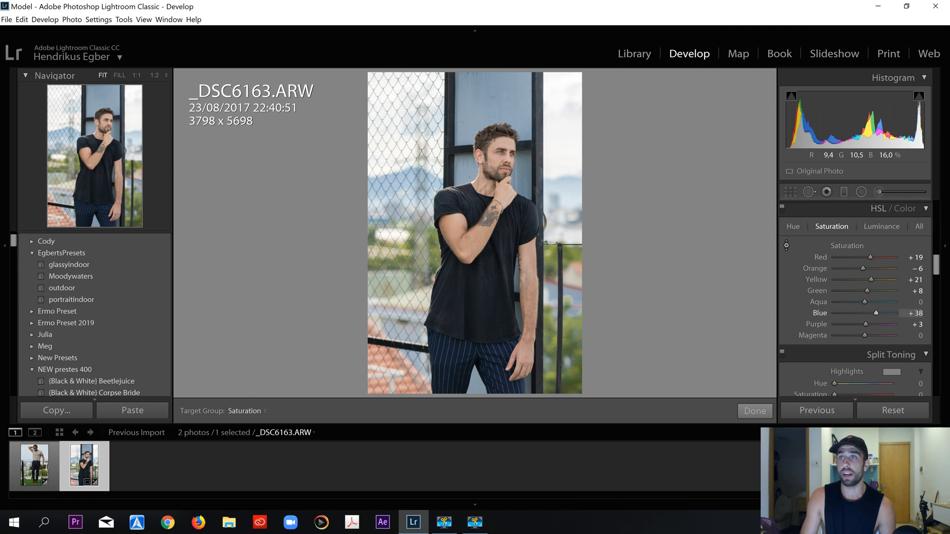
pyautogui.moveTo(453, 347)
pyautogui.mouseDown()
pyautogui.moveTo(453, 338)
pyautogui.moveTo(453, 356)
pyautogui.moveTo(453, 348)
pyautogui.mouseUp()
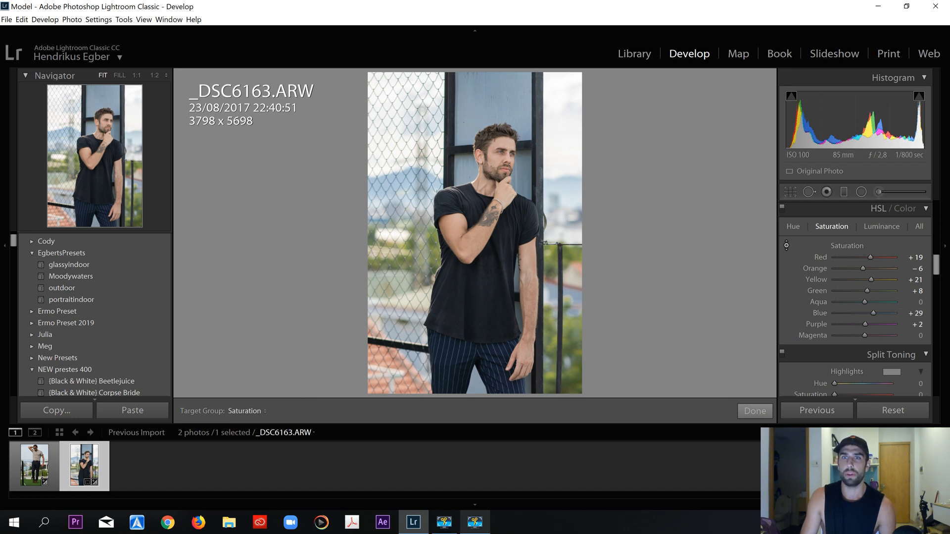
# Look through the Split Toning, Lens Corrections, Transform, Calibration and Basic settings, including the colour profile.
pyautogui.click(476, 527)
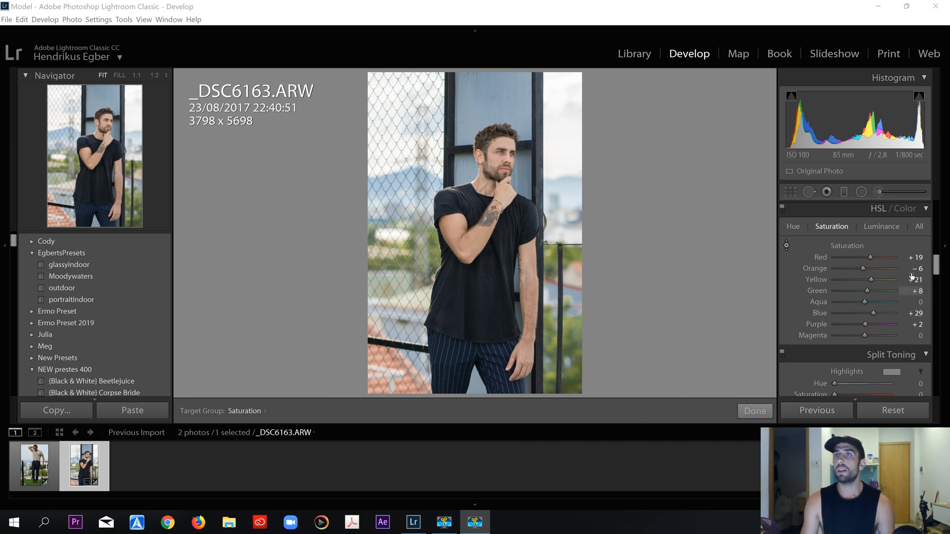
pyautogui.moveTo(937, 265); pyautogui.dragTo(937, 266)
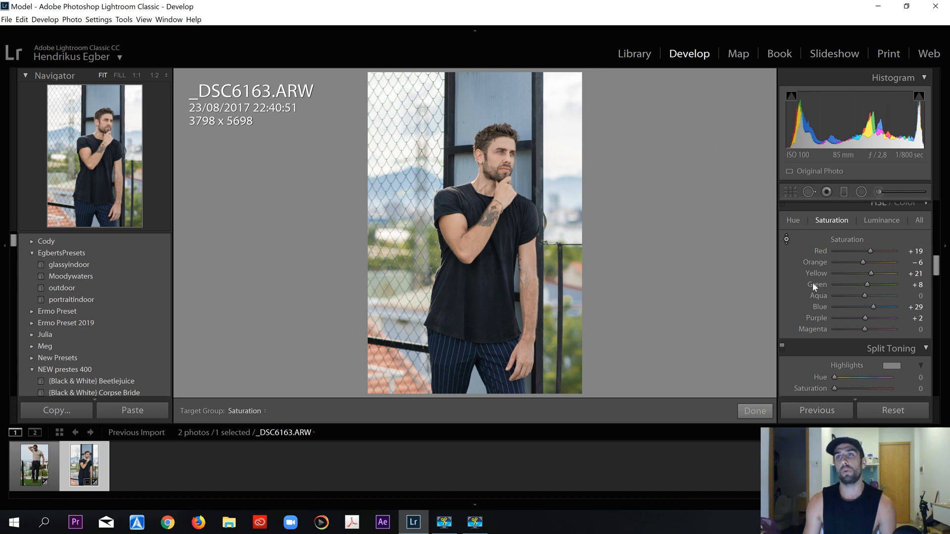
pyautogui.scroll(-5, 816, 280)
pyautogui.scroll(10, 813, 289)
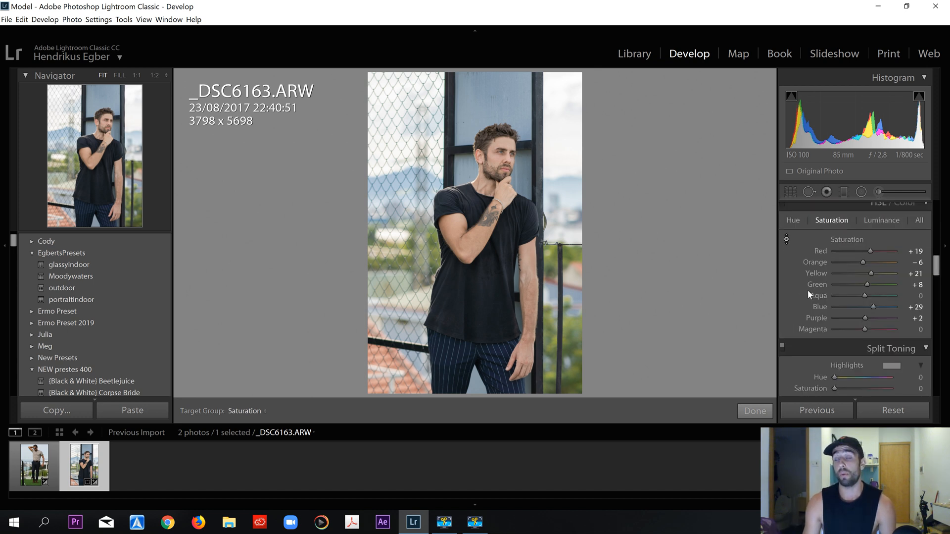
pyautogui.scroll(-6, 863, 346)
pyautogui.scroll(6, 853, 341)
pyautogui.scroll(-10, 854, 344)
pyautogui.scroll(-3, 854, 345)
pyautogui.scroll(6, 861, 356)
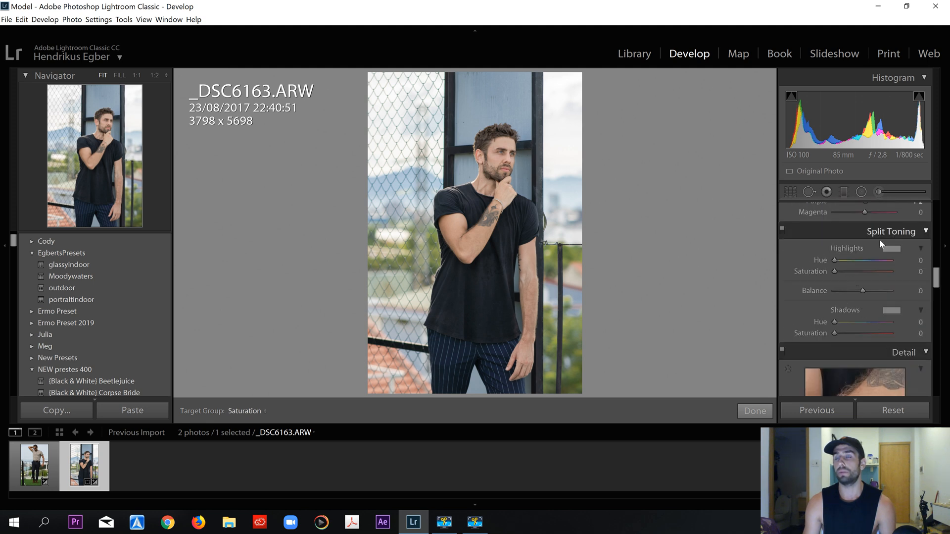
pyautogui.scroll(-10, 855, 260)
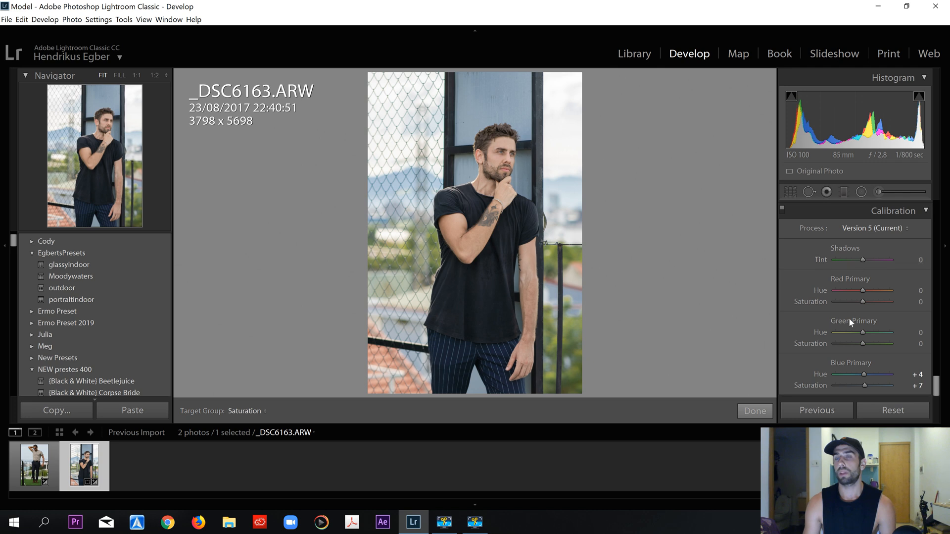
pyautogui.scroll(3, 850, 296)
pyautogui.scroll(6, 833, 272)
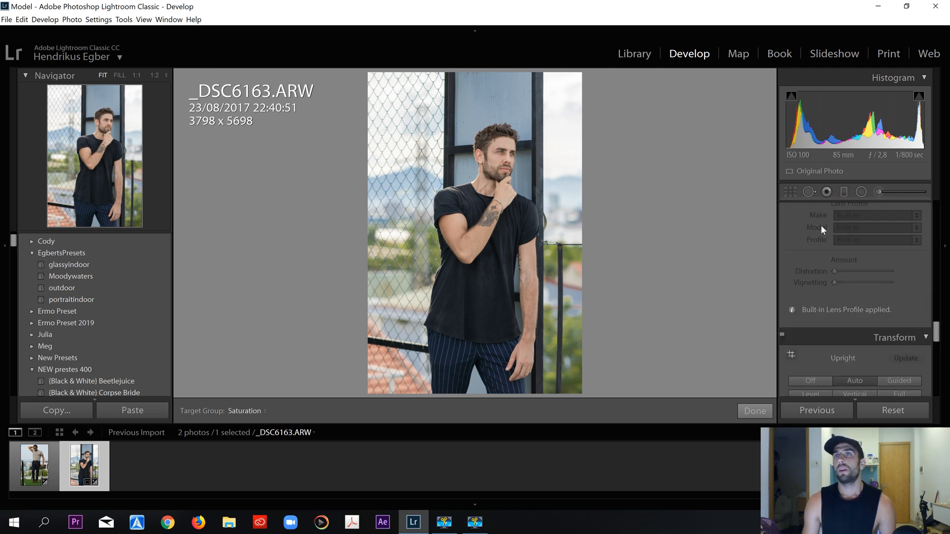
pyautogui.scroll(6, 827, 351)
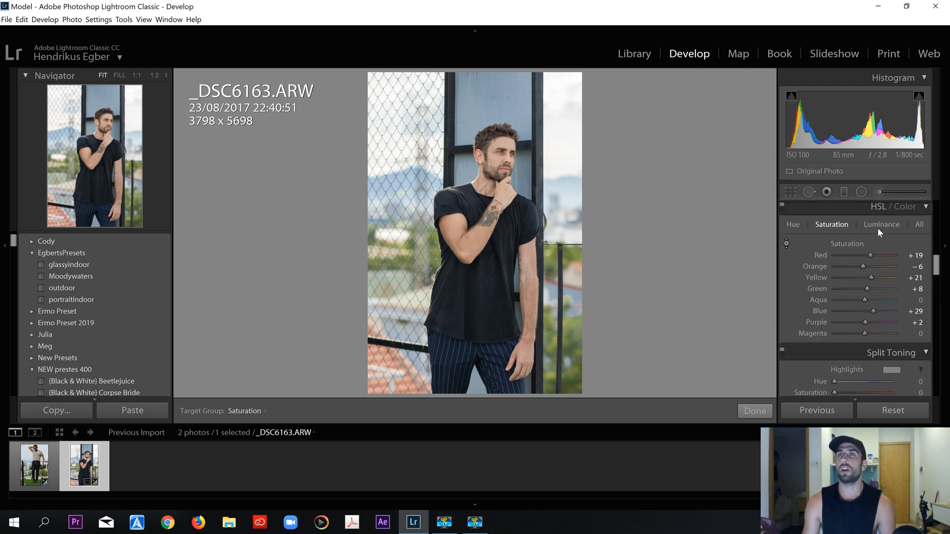
pyautogui.scroll(6, 857, 240)
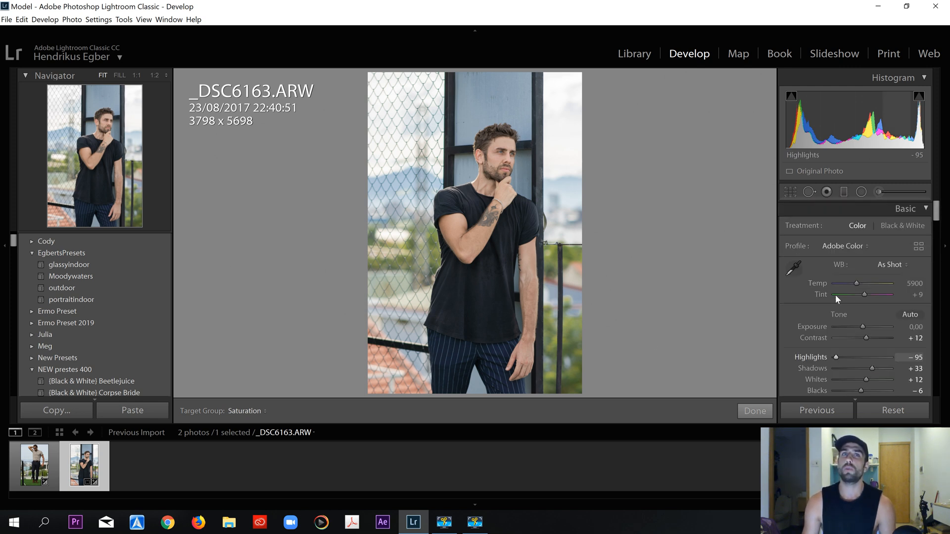
pyautogui.scroll(1, 911, 321)
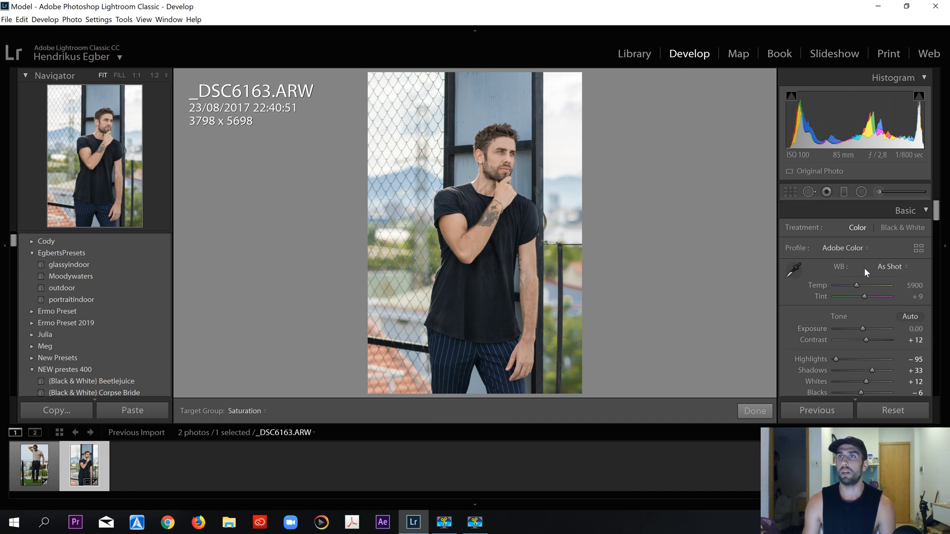
pyautogui.click(845, 250)
pyautogui.moveTo(937, 209); pyautogui.dragTo(939, 263)
# Review the HSL Hue, Saturation and Luminance values and the Split Toning settings.
pyautogui.click(793, 211)
pyautogui.scroll(-1, 827, 282)
pyautogui.scroll(1, 880, 301)
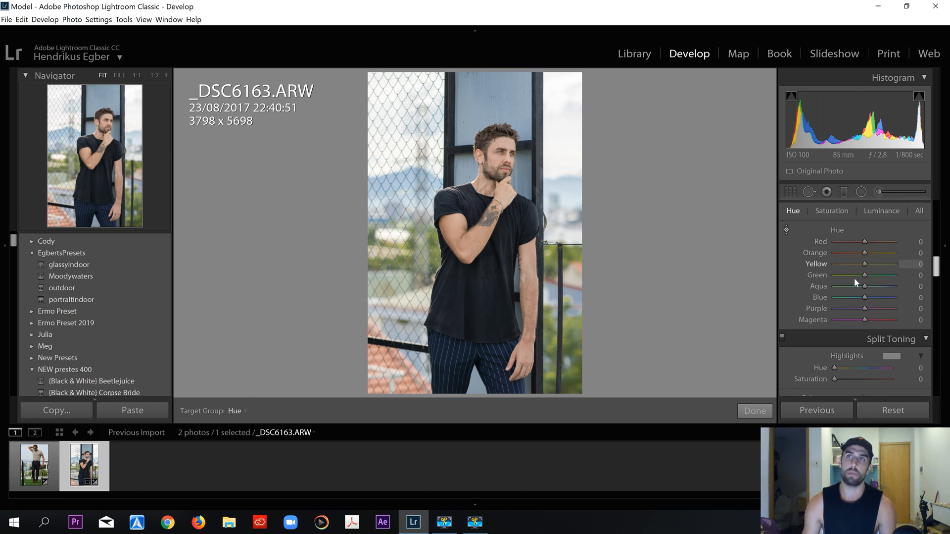
pyautogui.scroll(-2, 856, 285)
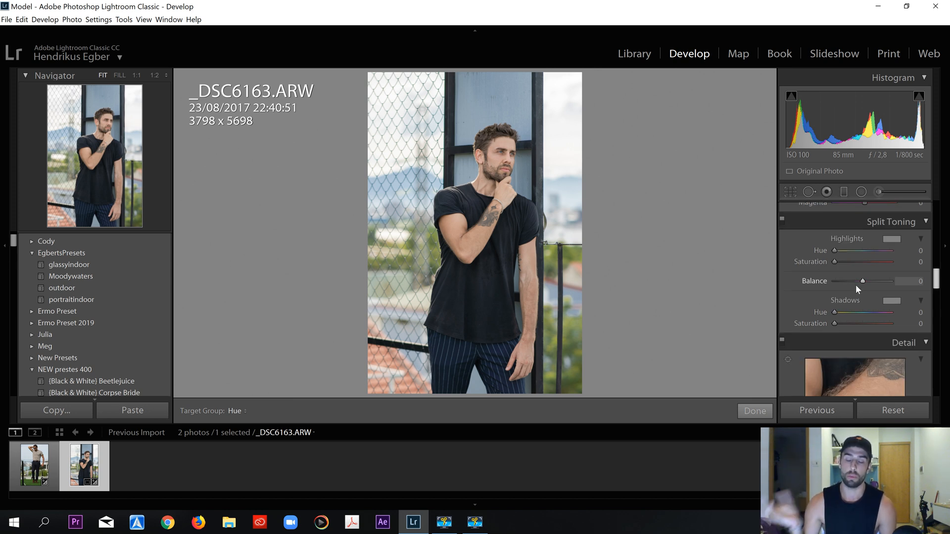
pyautogui.scroll(5, 829, 290)
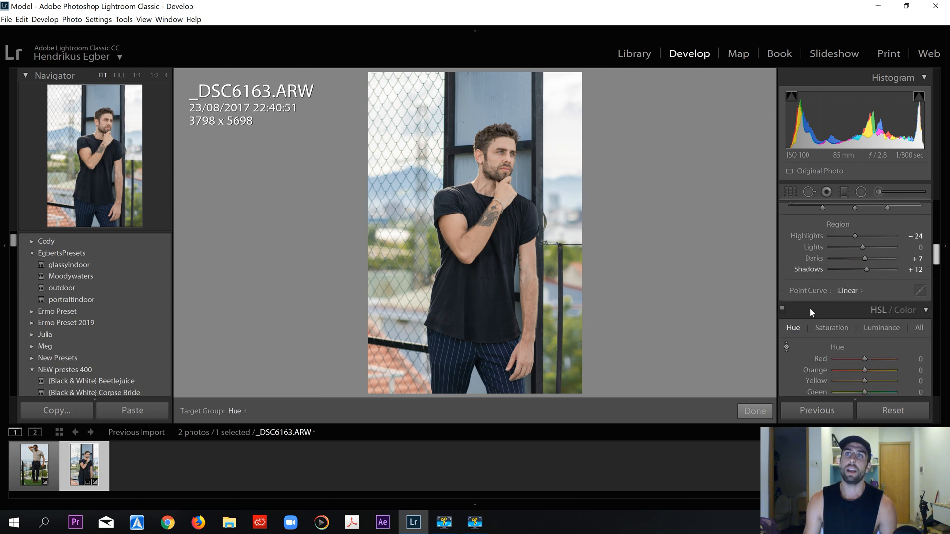
pyautogui.scroll(-4, 849, 327)
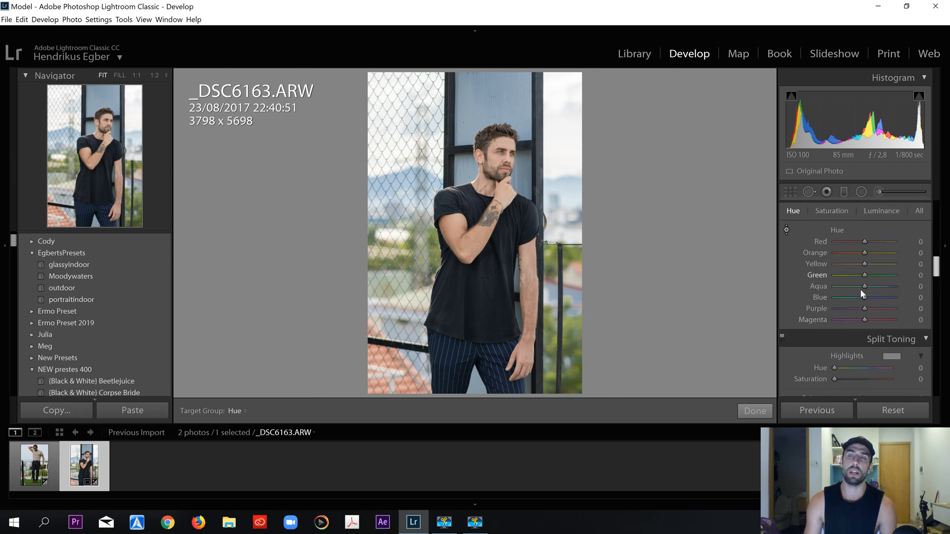
pyautogui.scroll(2, 857, 285)
pyautogui.click(836, 268)
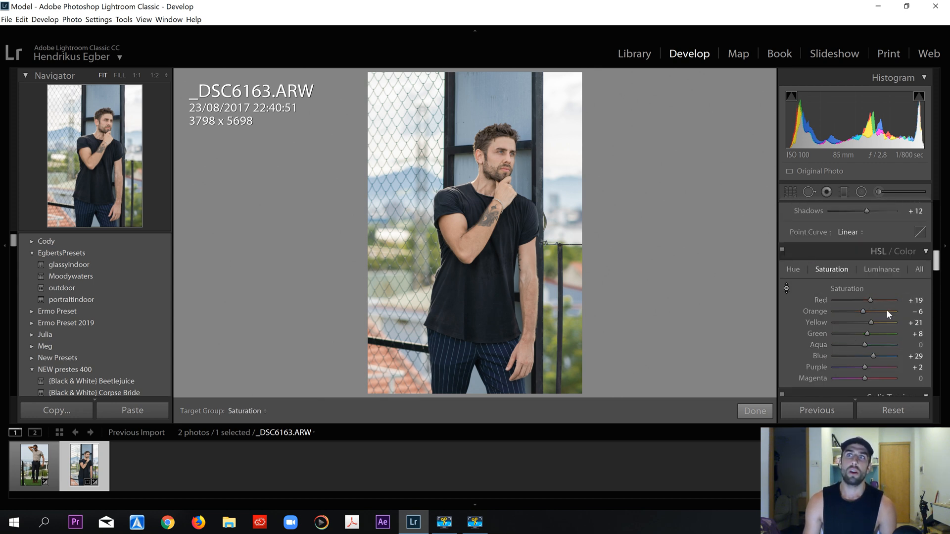
pyautogui.click(877, 265)
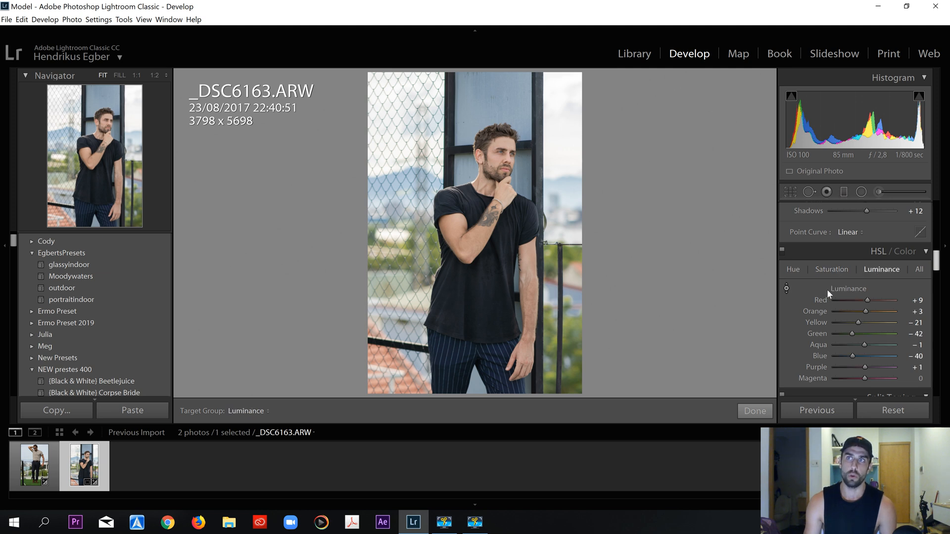
pyautogui.scroll(-6, 836, 304)
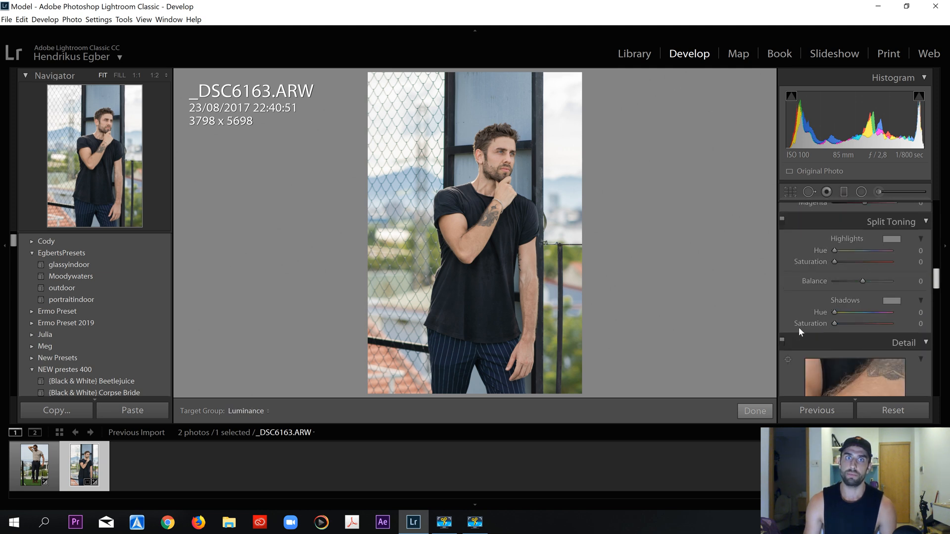
pyautogui.scroll(-4, 803, 301)
pyautogui.scroll(4, 823, 301)
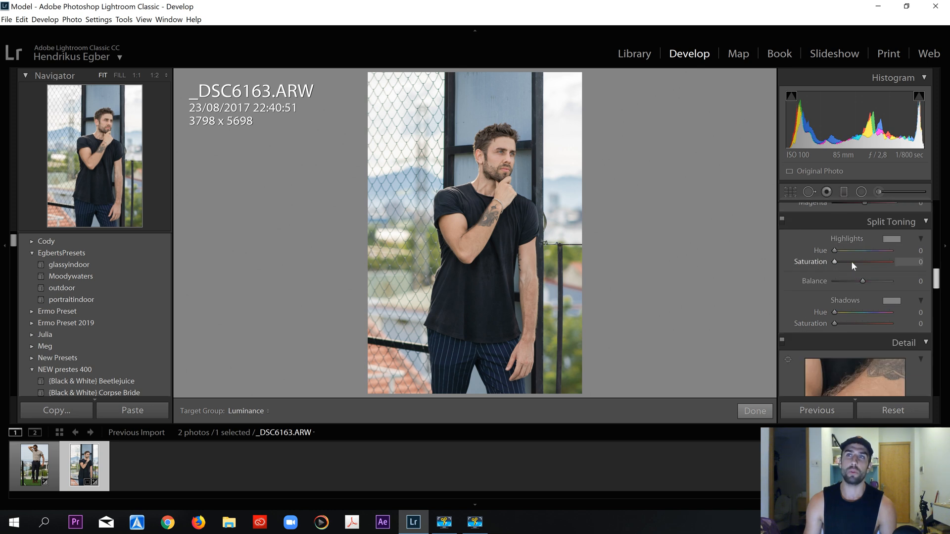
pyautogui.scroll(4, 841, 262)
pyautogui.scroll(2, 838, 266)
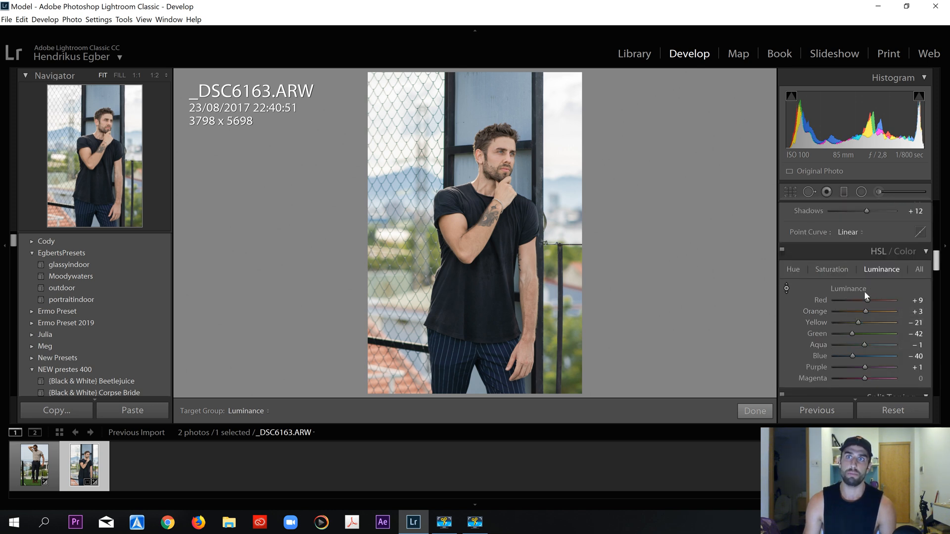
pyautogui.scroll(-8, 859, 298)
pyautogui.scroll(6, 859, 298)
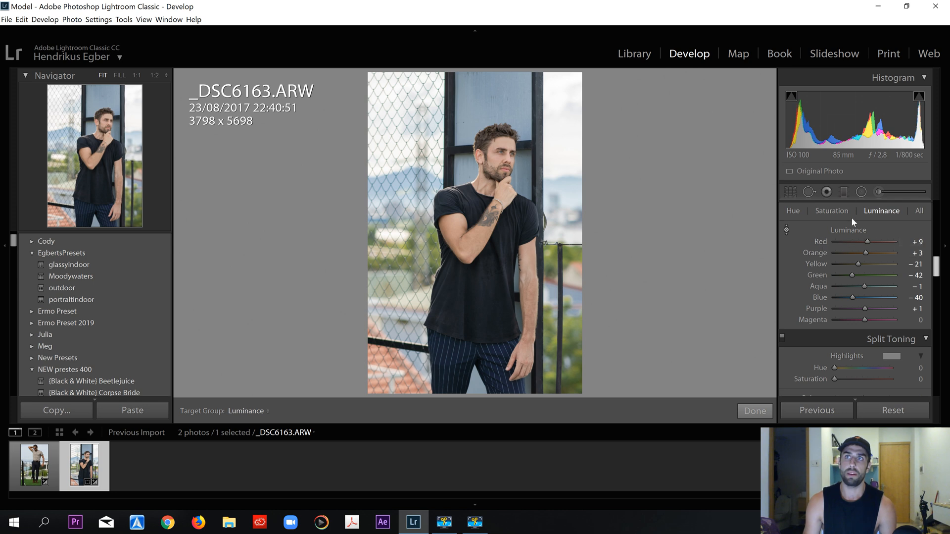
pyautogui.scroll(2, 839, 253)
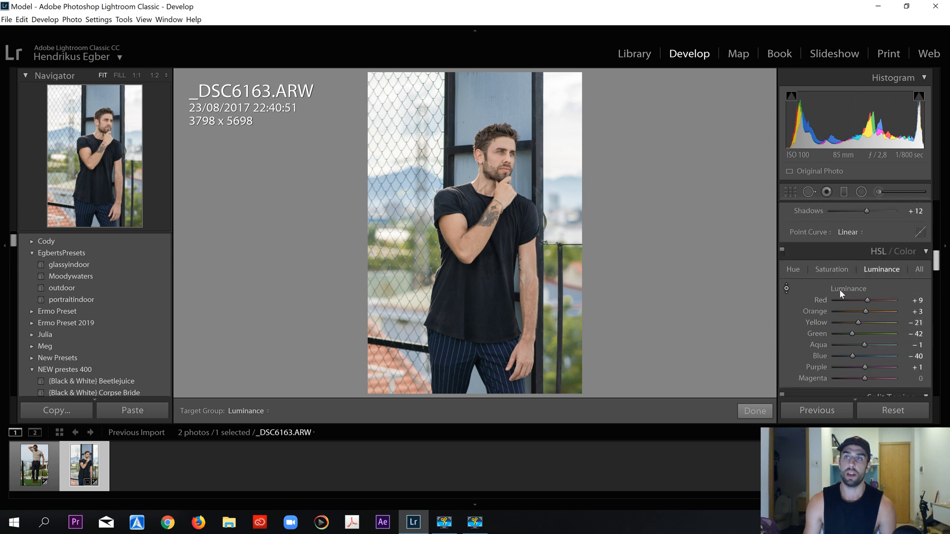
# Try a Sharpening Amount of 28 and aim the Detail preview at the model's face.
pyautogui.scroll(-6, 831, 273)
pyautogui.scroll(-4, 829, 271)
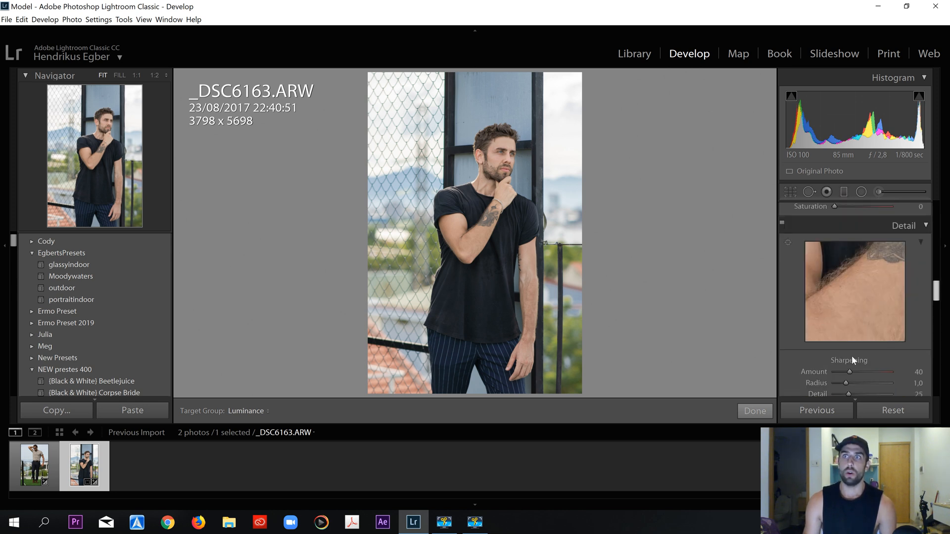
pyautogui.scroll(-2, 820, 316)
pyautogui.moveTo(851, 312); pyautogui.dragTo(834, 332)
pyautogui.scroll(2, 795, 260)
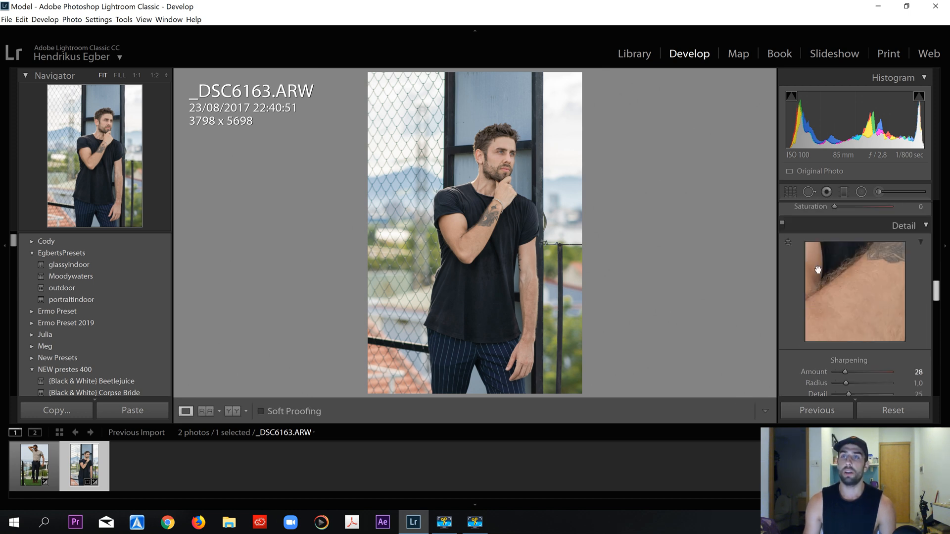
pyautogui.scroll(-2, 841, 352)
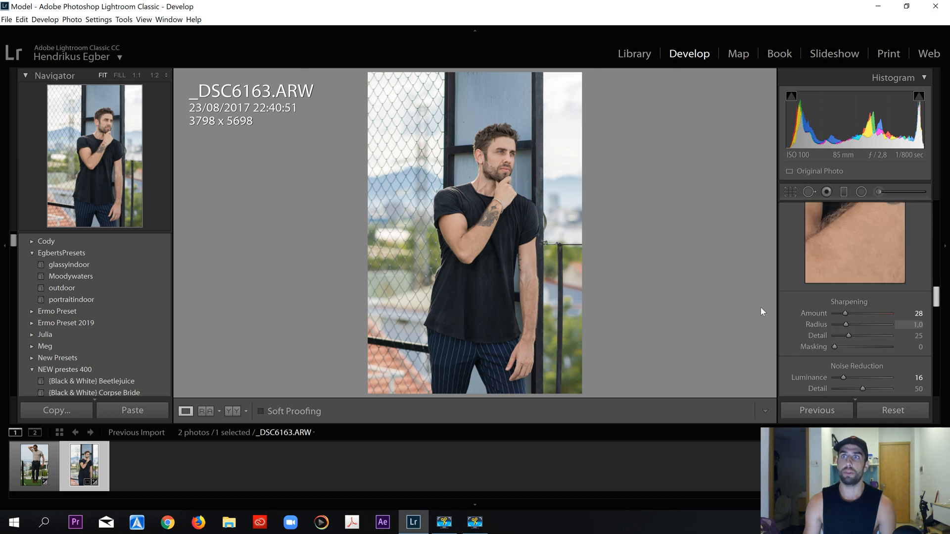
pyautogui.scroll(2, 815, 277)
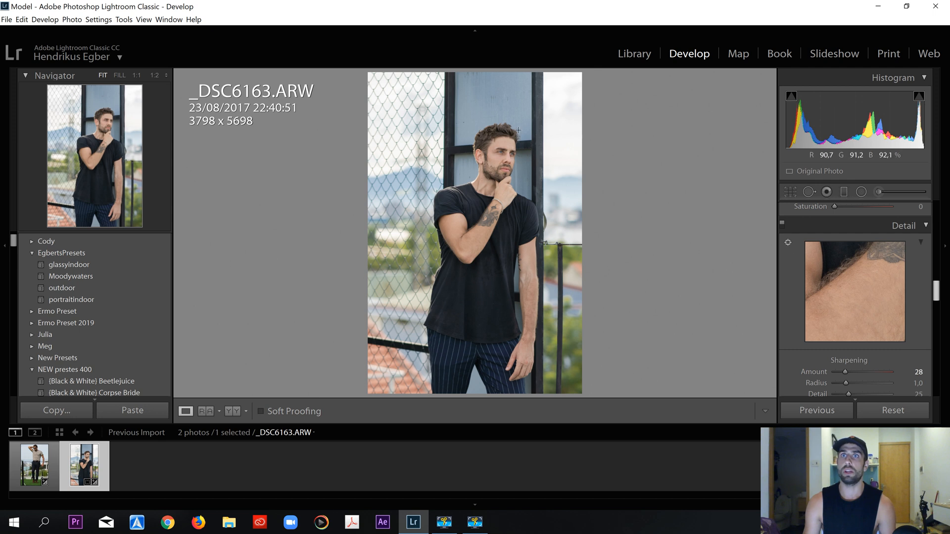
pyautogui.click(509, 160)
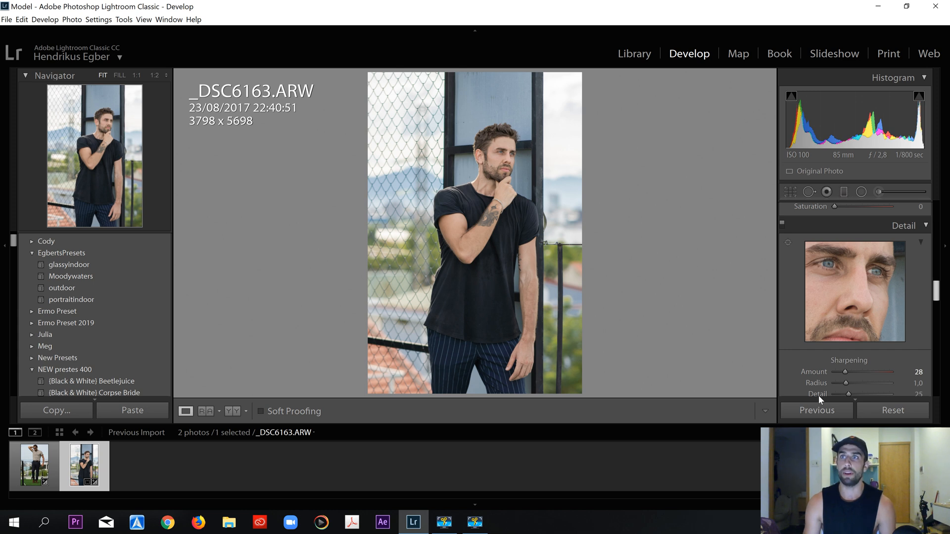
# Strengthen the sharpening to Amount 80, Radius 1,1 and Detail 38.
pyautogui.moveTo(846, 373)
pyautogui.mouseDown()
pyautogui.moveTo(907, 373)
pyautogui.moveTo(846, 384)
pyautogui.mouseUp()
pyautogui.press('alt')
pyautogui.keyDown('alt'); pyautogui.click(845, 382); pyautogui.keyUp('alt')
pyautogui.scroll(-2, 846, 361)
pyautogui.moveTo(848, 335); pyautogui.dragTo(869, 338)
pyautogui.moveTo(863, 340); pyautogui.dragTo(849, 344)
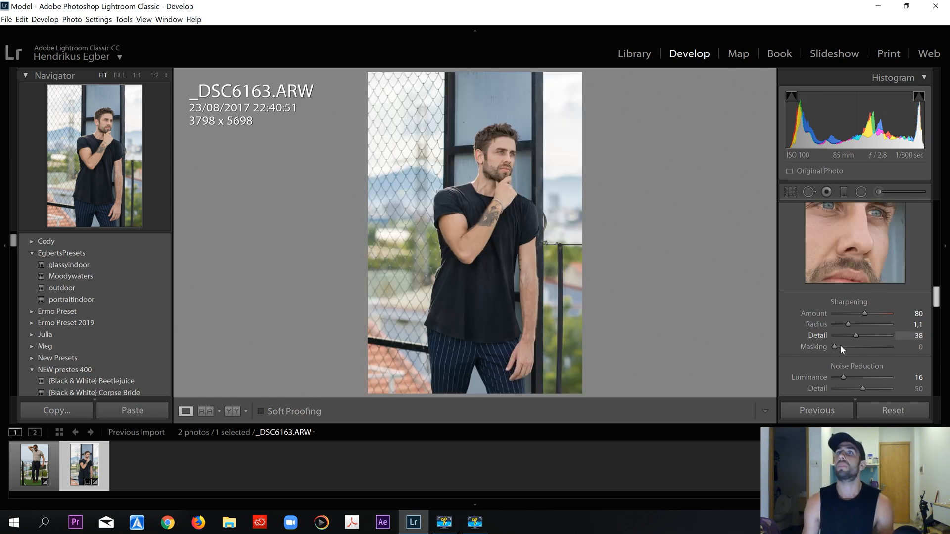
# Restrict the sharpening to the main edges with Masking at 88, using the black-and-white mask preview.
pyautogui.moveTo(833, 346); pyautogui.dragTo(882, 355)
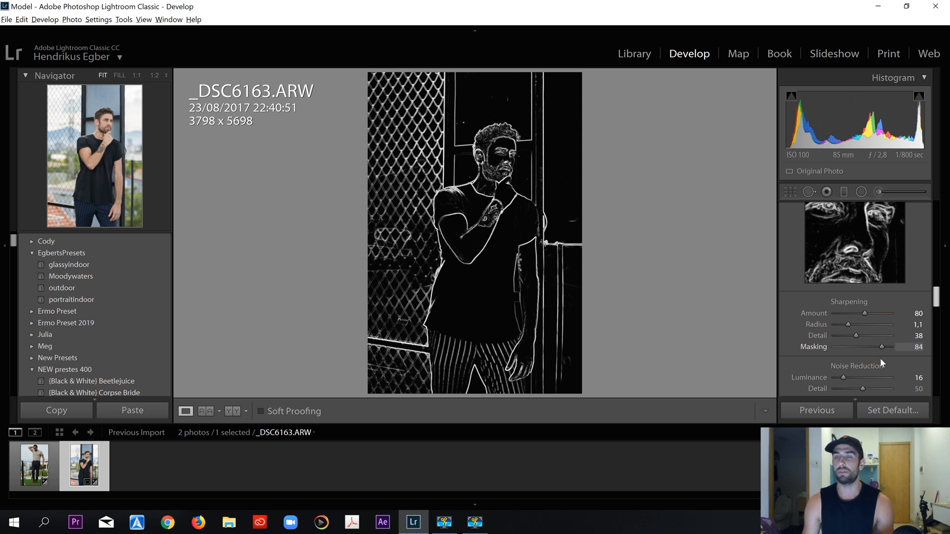
pyautogui.moveTo(880, 357); pyautogui.dragTo(884, 358)
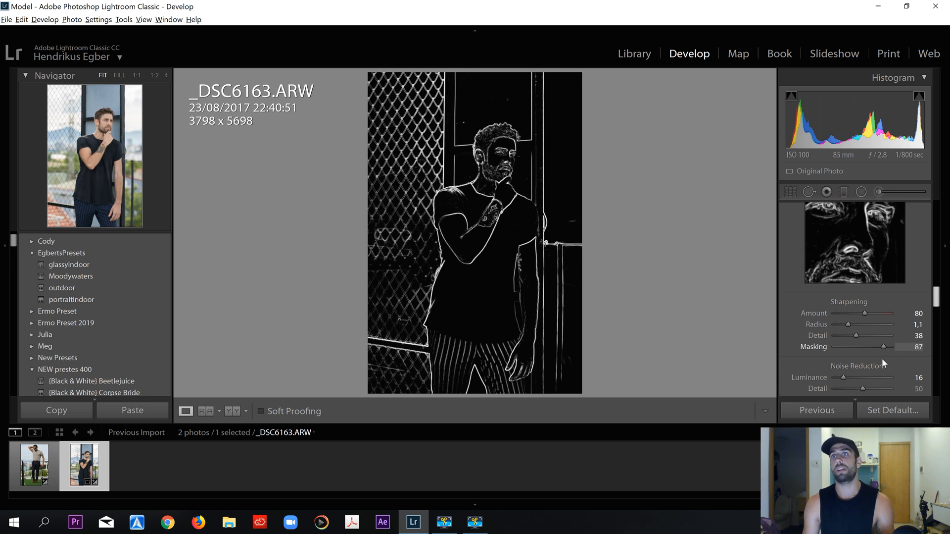
pyautogui.moveTo(882, 358)
pyautogui.mouseDown()
pyautogui.moveTo(897, 353)
pyautogui.moveTo(800, 366)
pyautogui.moveTo(883, 353)
pyautogui.mouseUp()
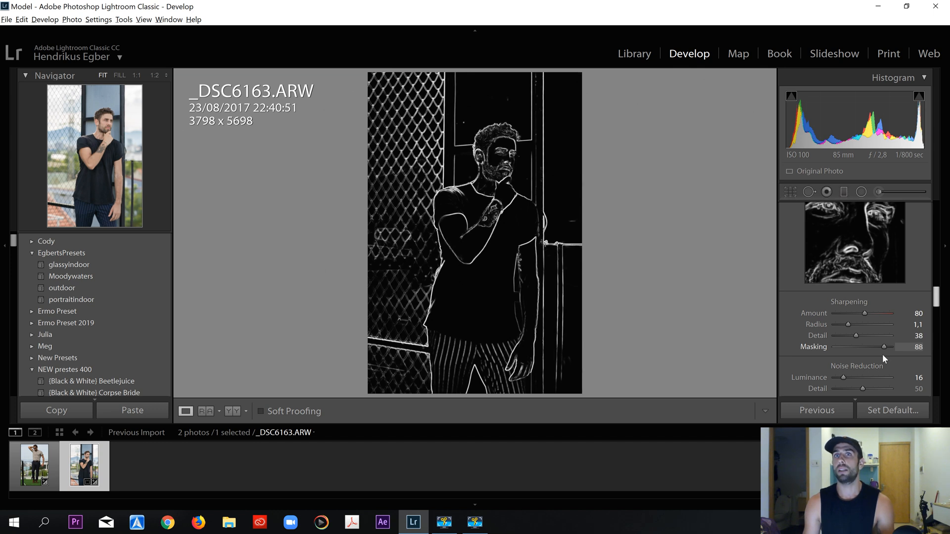
# Reduce the sharpening Masking to 84 and enable both Remove Chromatic Aberration and Profile Corrections for the lens.
pyautogui.moveTo(883, 353); pyautogui.dragTo(880, 354)
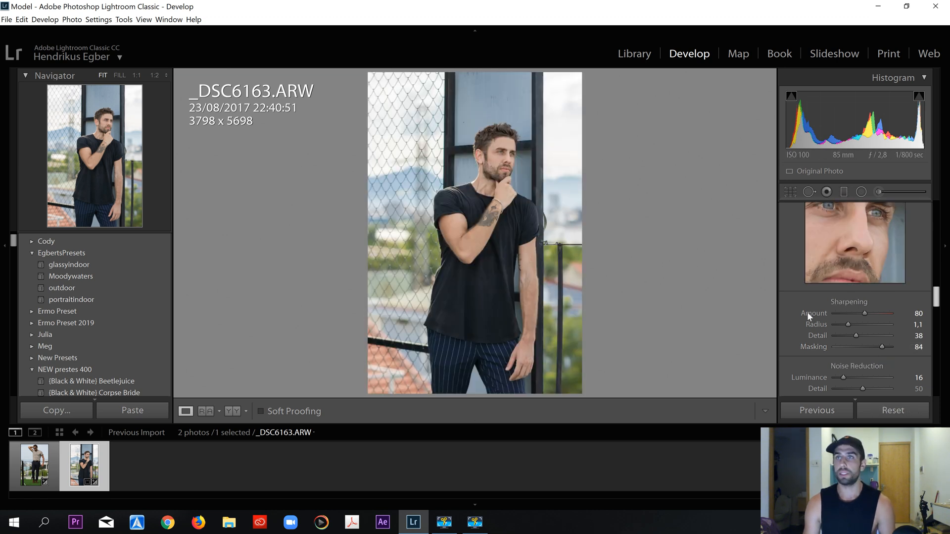
pyautogui.scroll(-4, 819, 302)
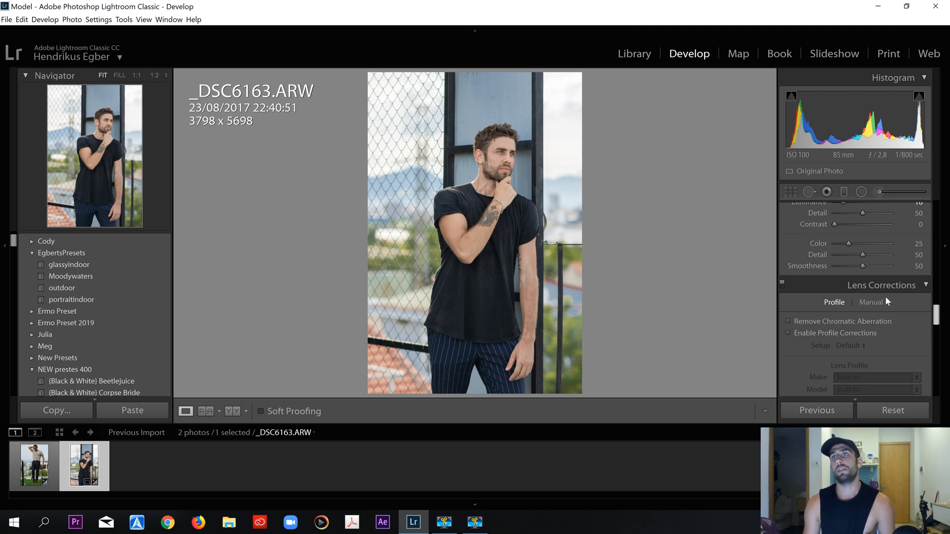
pyautogui.click(811, 322)
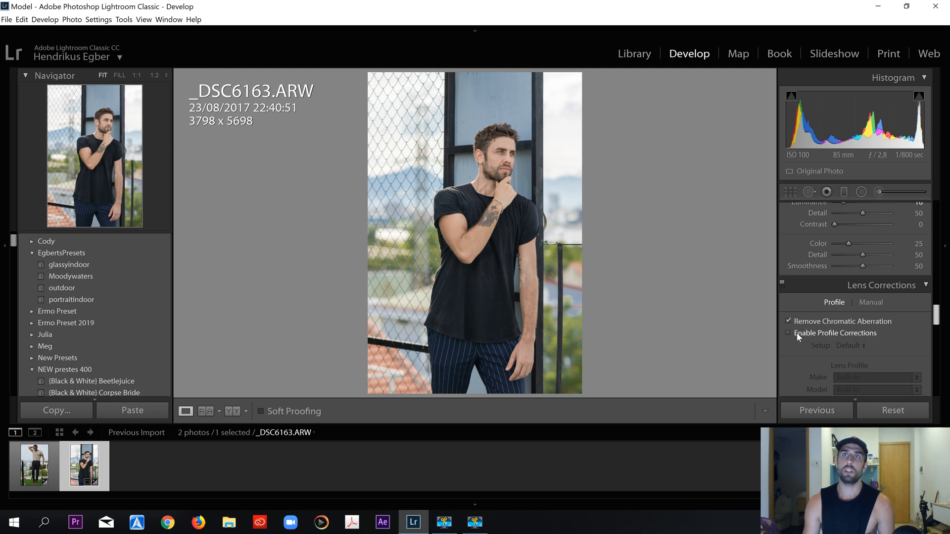
pyautogui.click(796, 332)
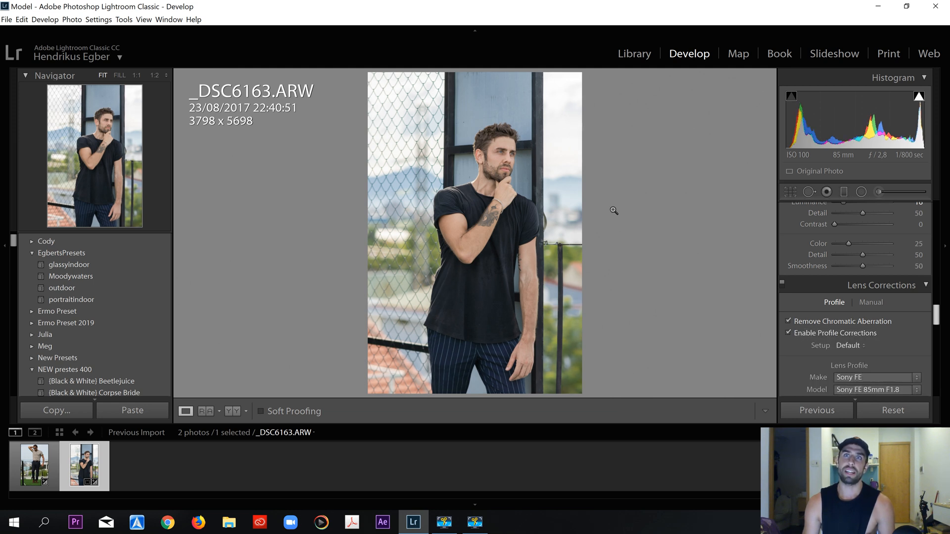
# Look through the lens profile, Transform and Calibration settings and set the Grain Amount to 10.
pyautogui.scroll(-3, 849, 335)
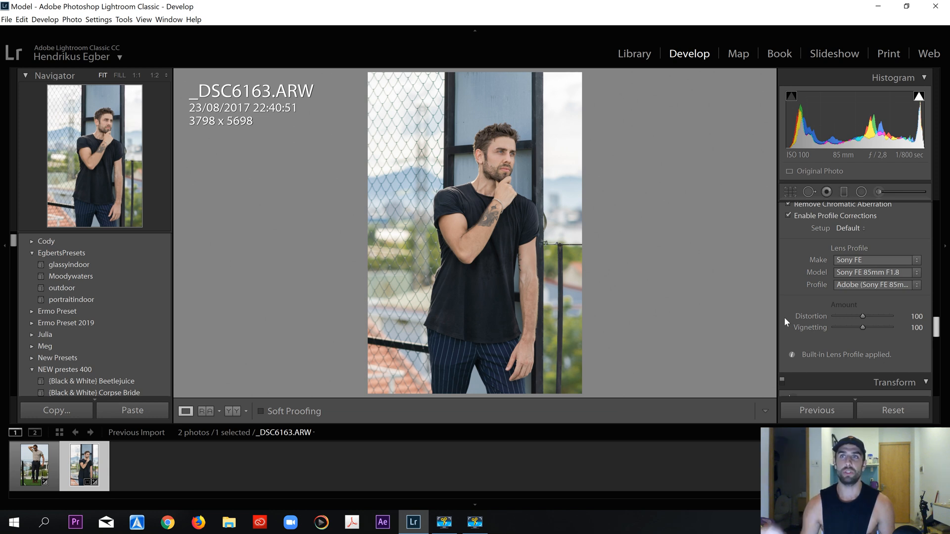
pyautogui.scroll(-3, 814, 273)
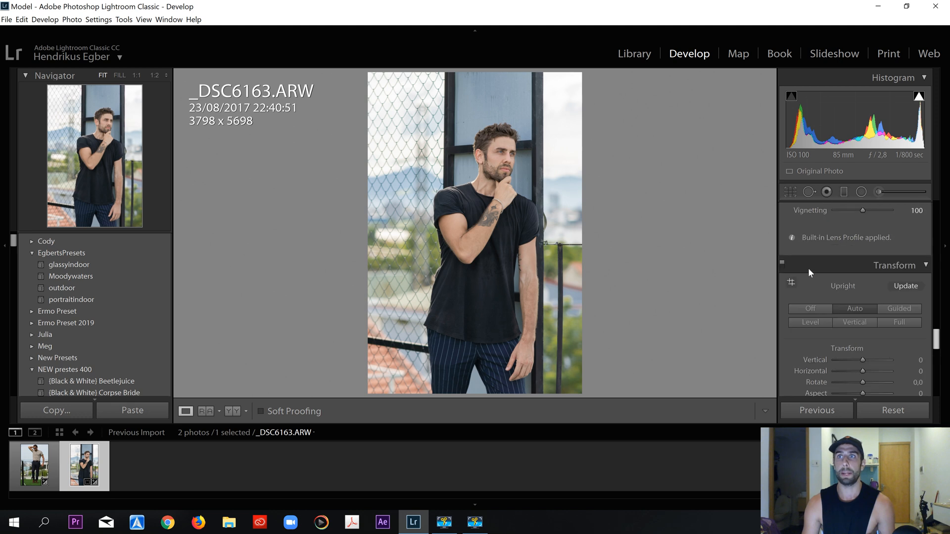
pyautogui.scroll(-10, 815, 242)
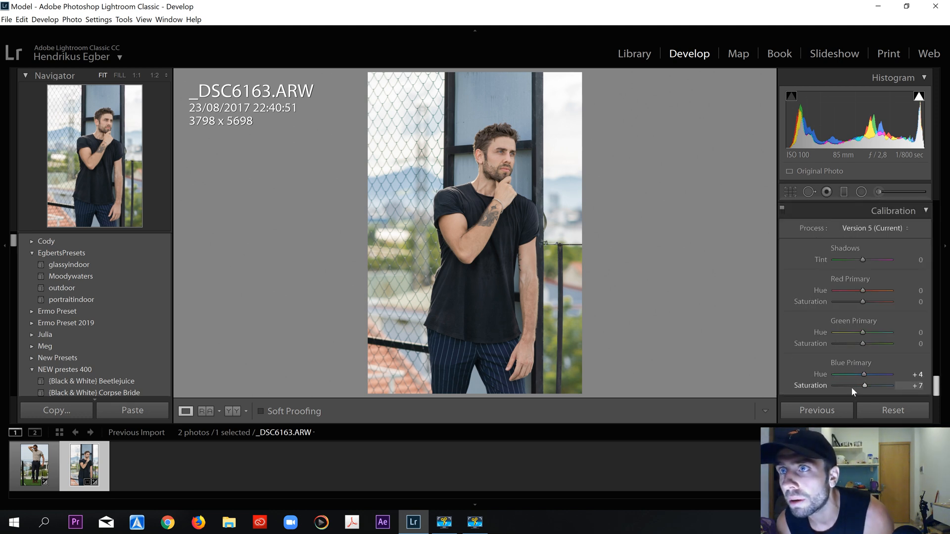
pyautogui.scroll(4, 809, 337)
pyautogui.scroll(-4, 825, 349)
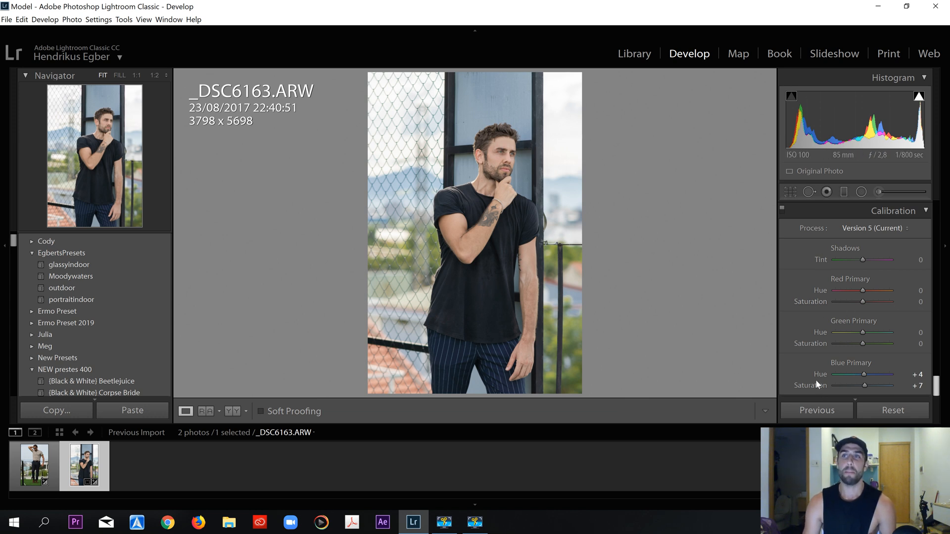
pyautogui.scroll(3, 787, 342)
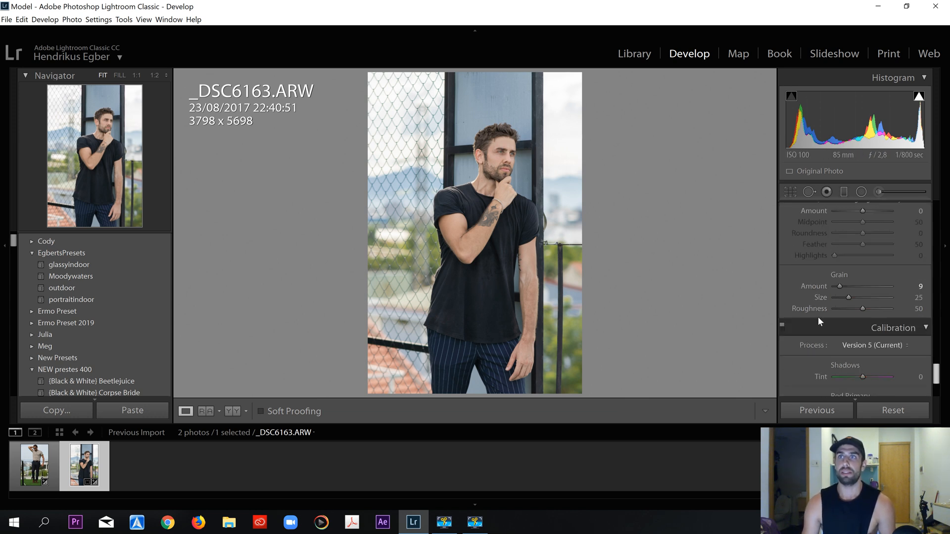
pyautogui.scroll(3, 836, 297)
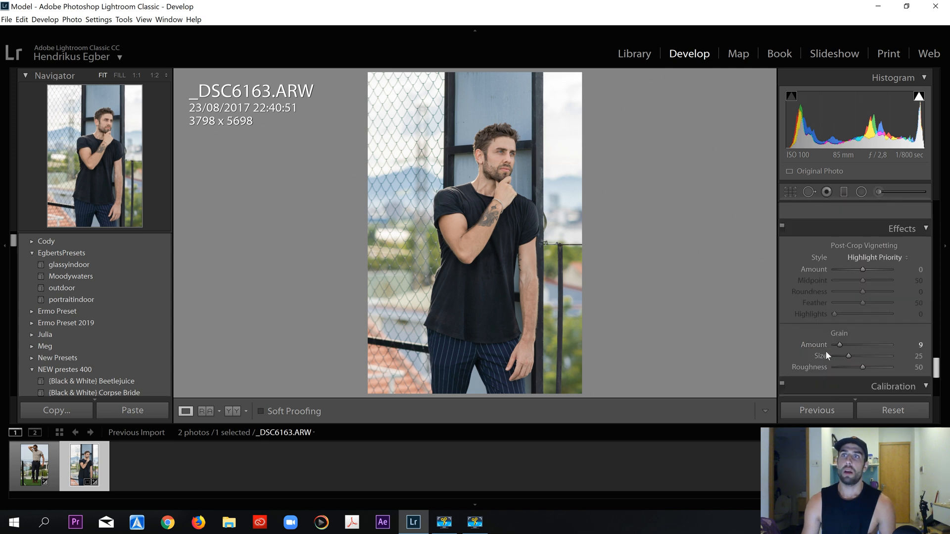
pyautogui.scroll(-3, 826, 299)
pyautogui.moveTo(839, 286); pyautogui.dragTo(840, 286)
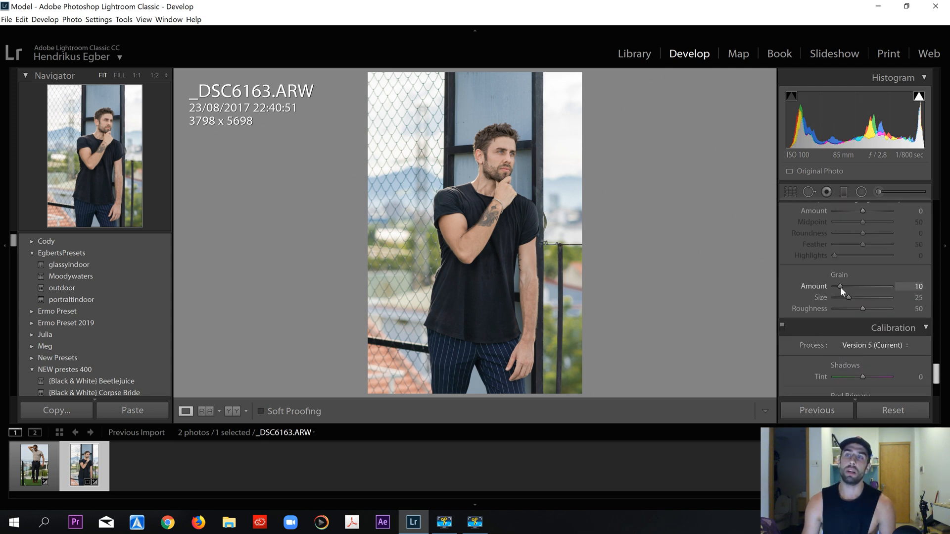
# Draw a large Radial Filter ellipse over the portrait and centre it on the model's torso.
pyautogui.scroll(5, 811, 289)
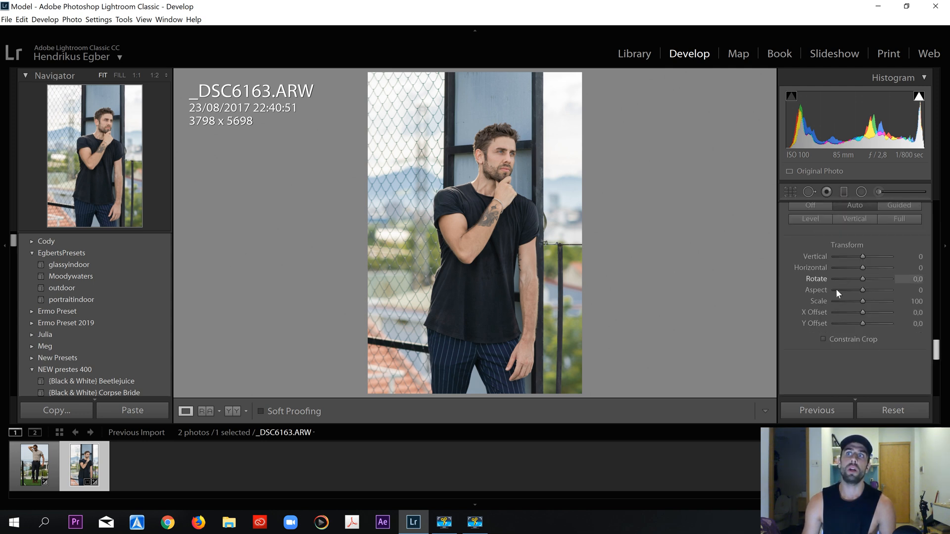
pyautogui.scroll(10, 842, 290)
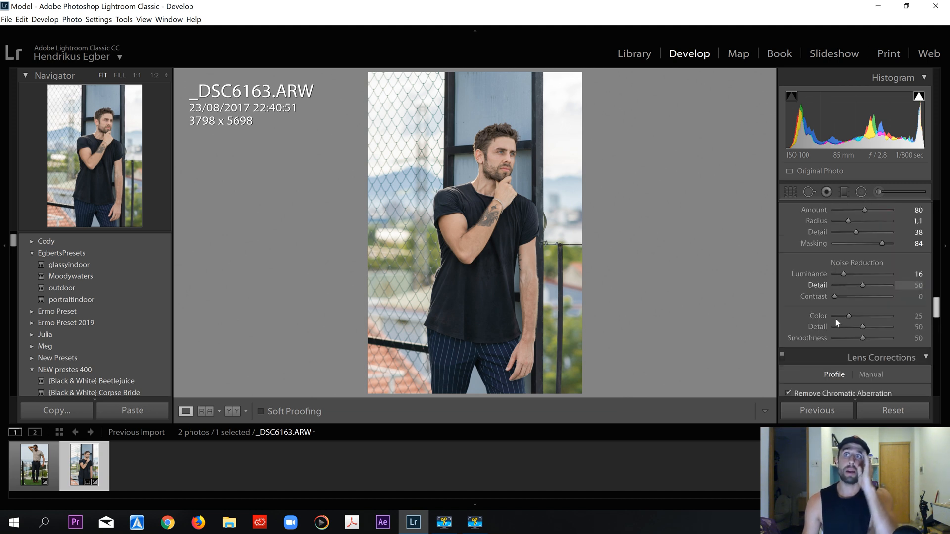
pyautogui.scroll(10, 810, 295)
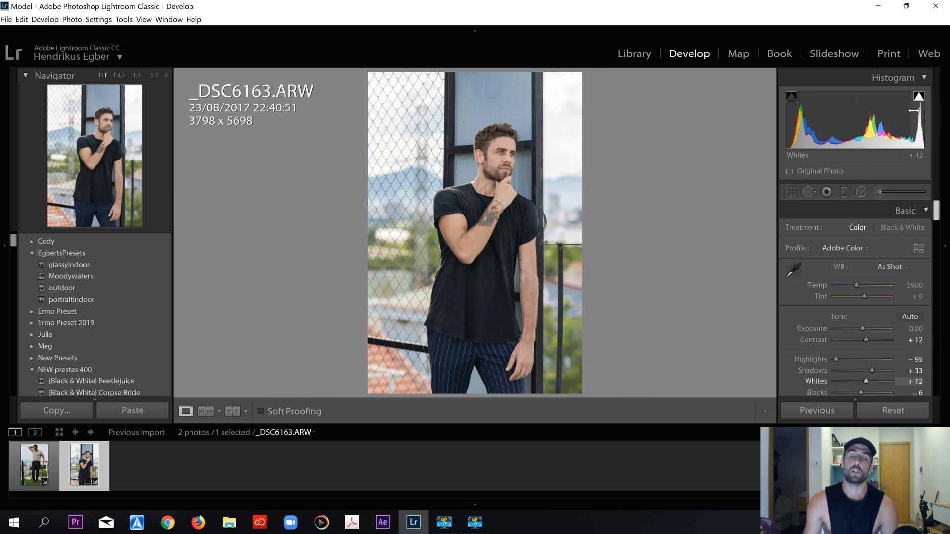
pyautogui.click(862, 193)
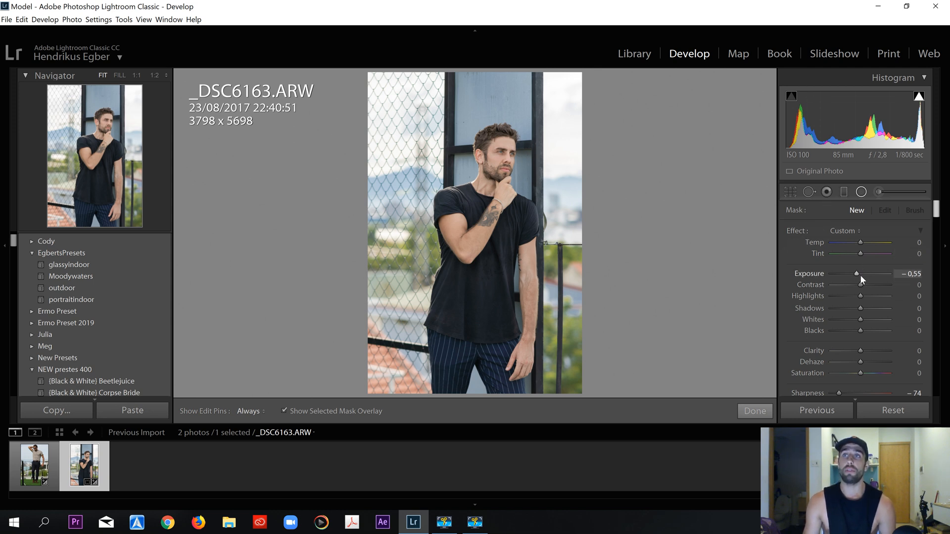
pyautogui.scroll(-2, 818, 357)
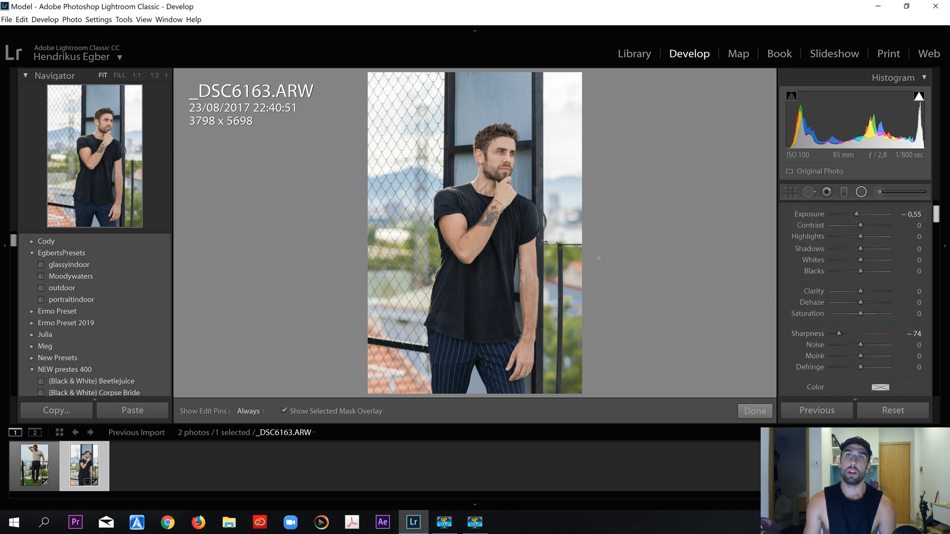
pyautogui.moveTo(447, 230); pyautogui.dragTo(577, 392)
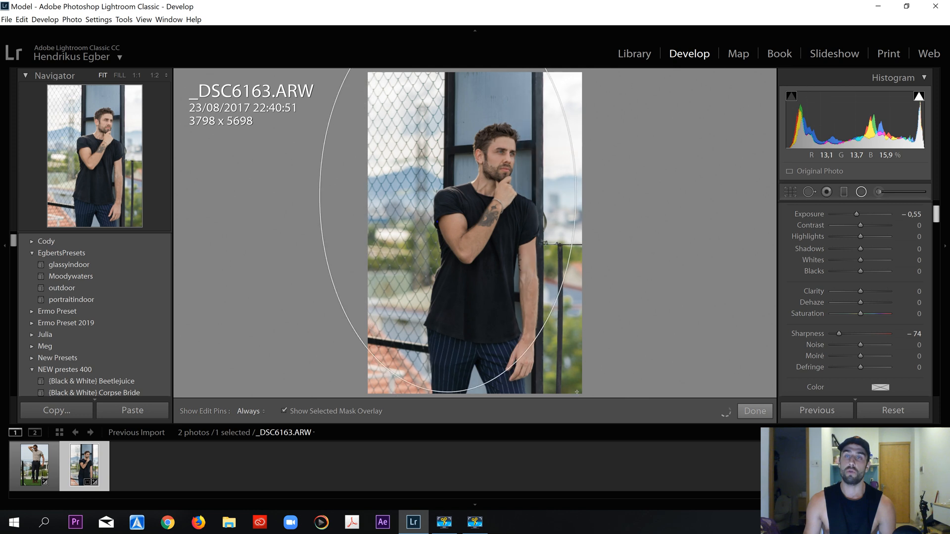
pyautogui.moveTo(463, 250); pyautogui.dragTo(485, 264)
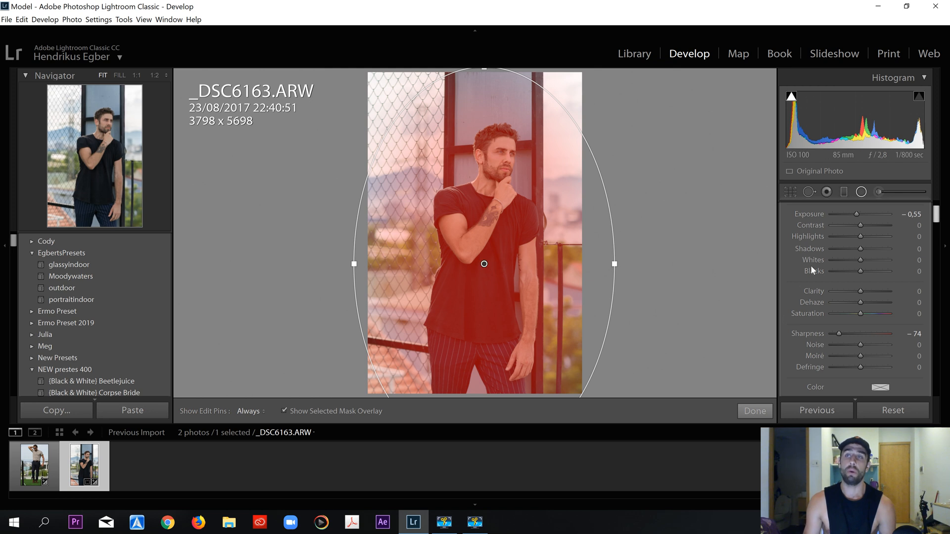
# Turn off Invert for the radial filter, widen the ellipse and shift it up so the model's upper body stays clear.
pyautogui.scroll(-3, 807, 265)
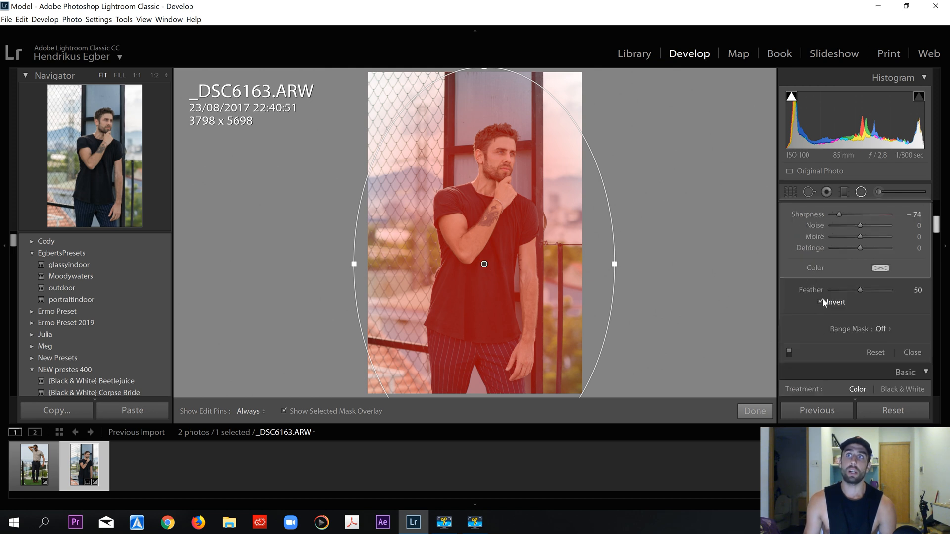
pyautogui.click(822, 300)
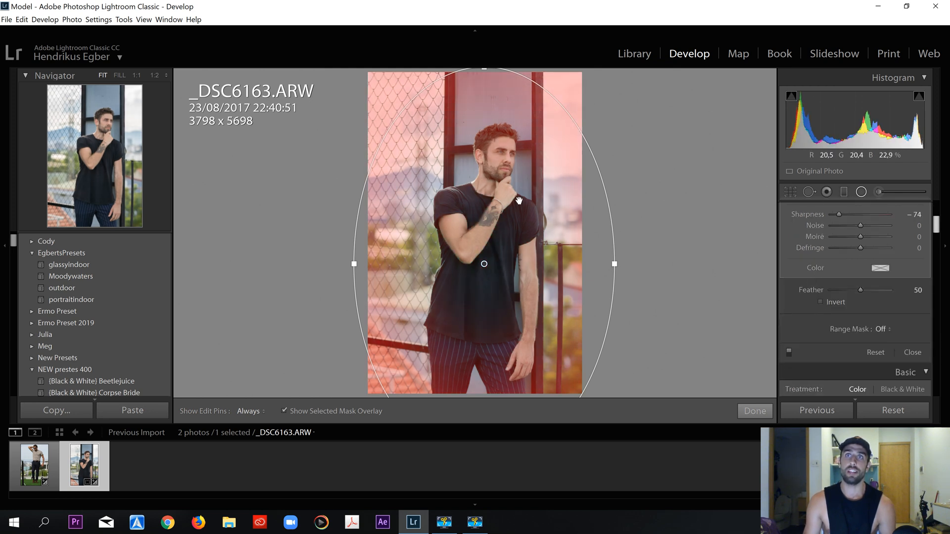
pyautogui.moveTo(541, 263); pyautogui.dragTo(541, 233)
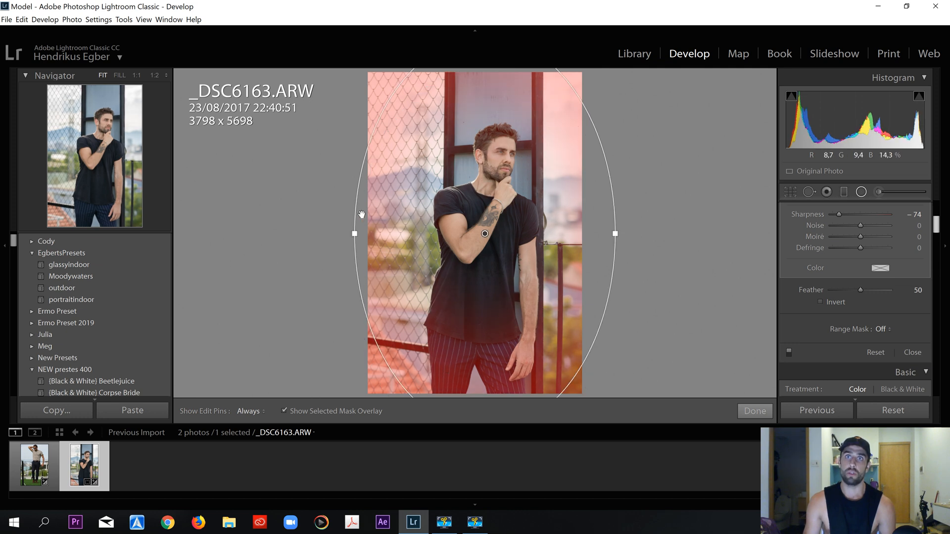
pyautogui.moveTo(354, 232); pyautogui.dragTo(336, 233)
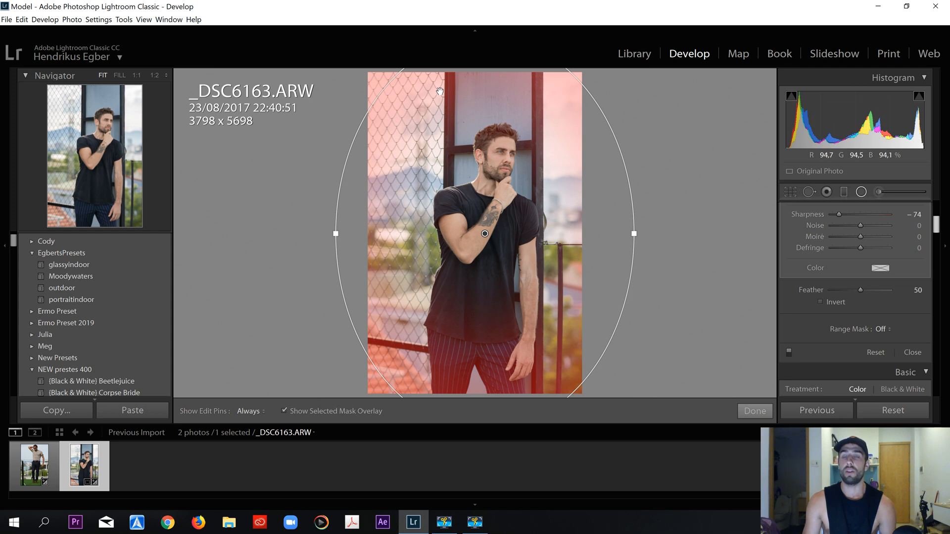
pyautogui.scroll(4, 815, 322)
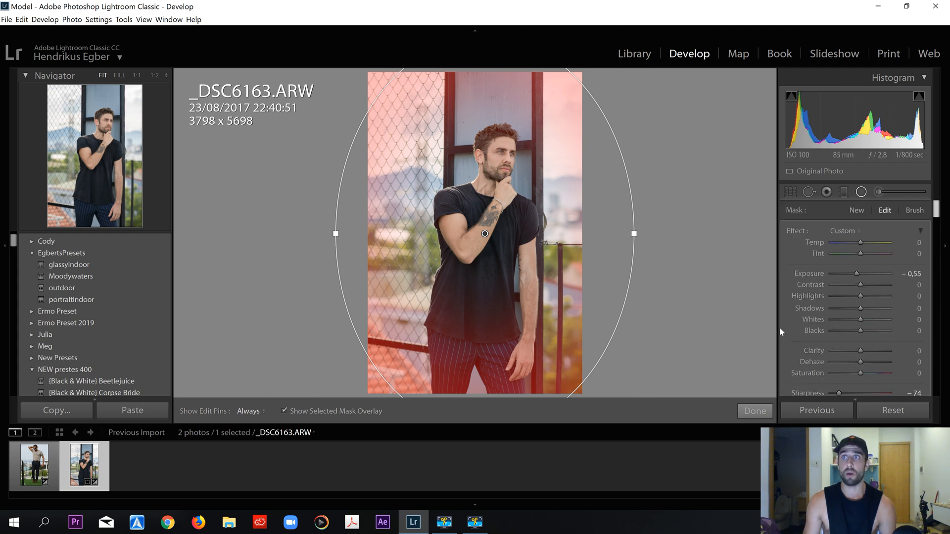
pyautogui.scroll(-2, 827, 288)
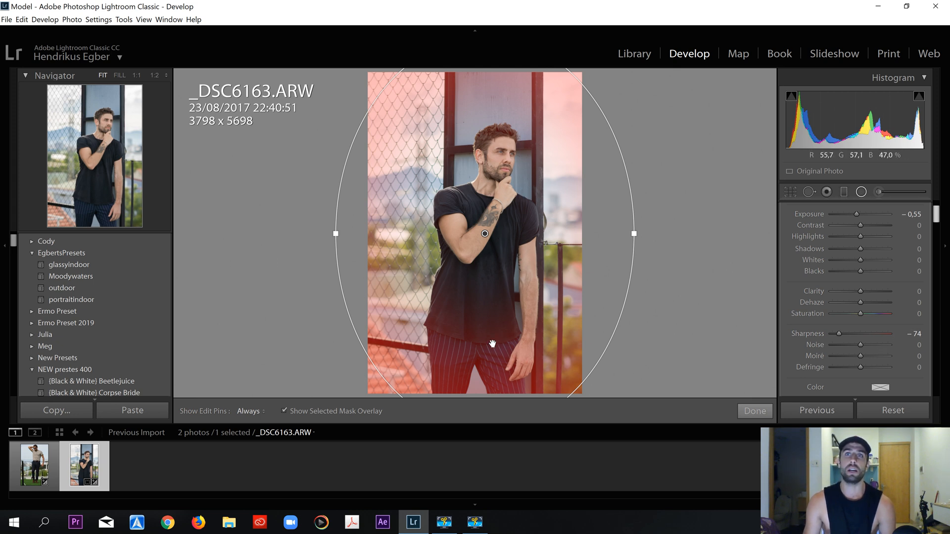
pyautogui.moveTo(443, 265); pyautogui.dragTo(440, 271)
pyautogui.moveTo(353, 243); pyautogui.dragTo(355, 242)
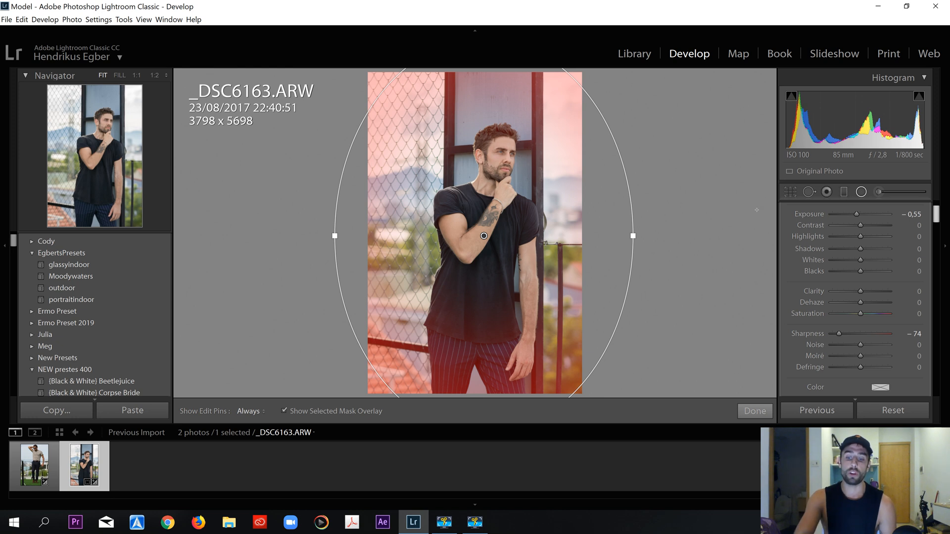
# Hide the mask overlay, nudge the radial ellipse slightly to the right and lower its Exposure to −0,72.
pyautogui.press('o')
pyautogui.press('o')
pyautogui.press('o')
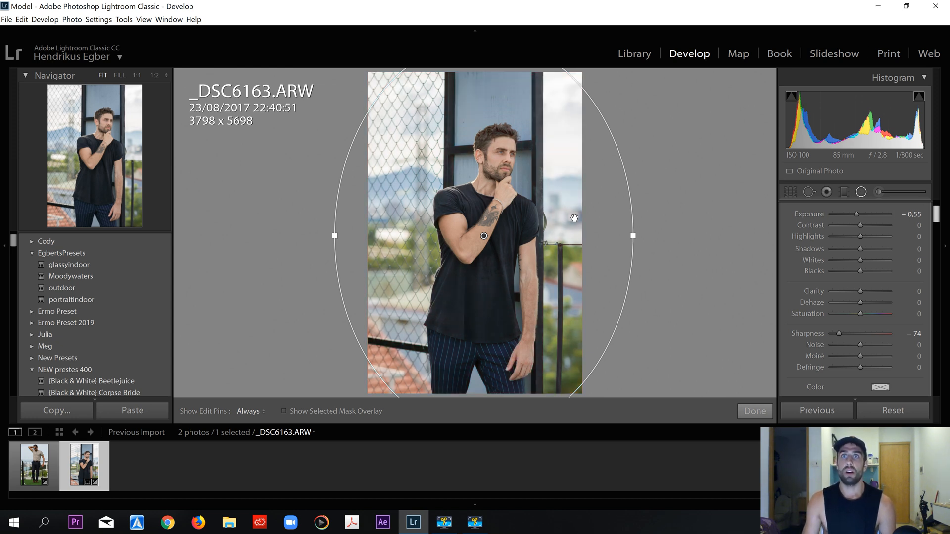
pyautogui.moveTo(522, 242); pyautogui.dragTo(530, 243)
pyautogui.scroll(2, 851, 295)
pyautogui.moveTo(857, 277); pyautogui.dragTo(853, 276)
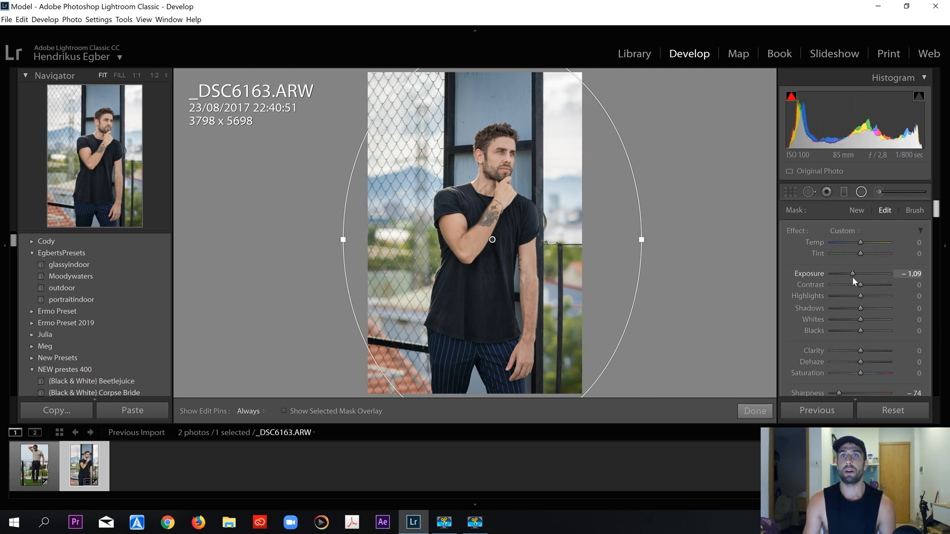
pyautogui.moveTo(854, 276); pyautogui.dragTo(856, 276)
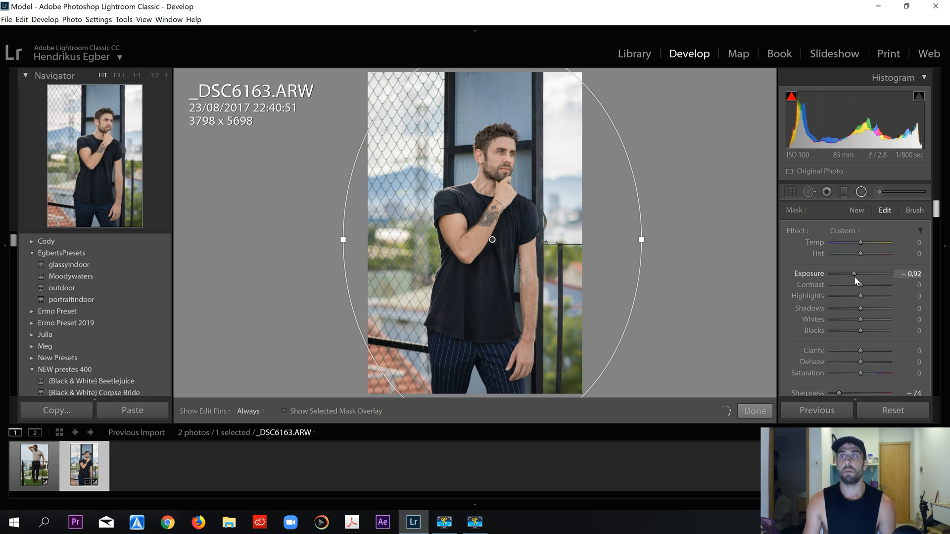
# Reposition the radial ellipse around the model with the mask overlay shown, settling its centre on his lower chest, and hide the overlay.
pyautogui.moveTo(524, 234); pyautogui.dragTo(529, 234)
pyautogui.press('o')
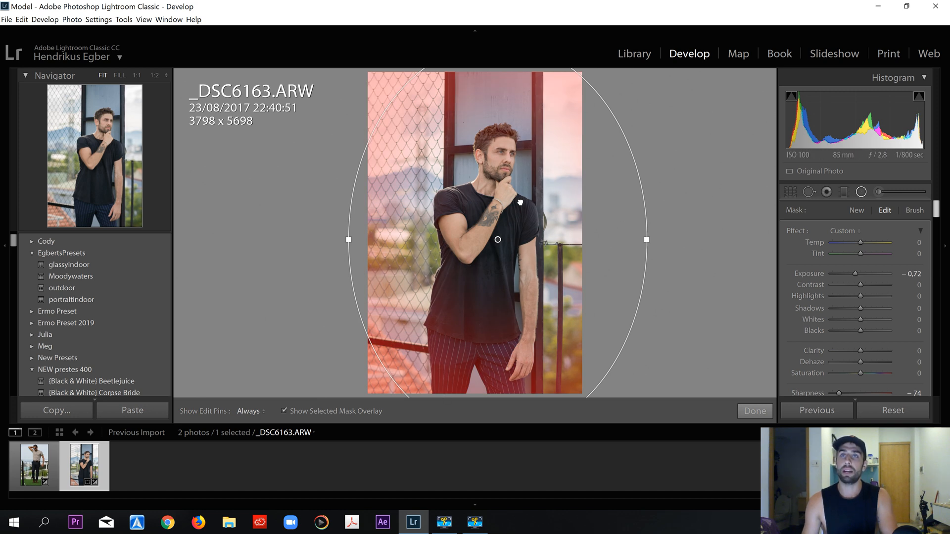
pyautogui.moveTo(514, 240); pyautogui.dragTo(513, 309)
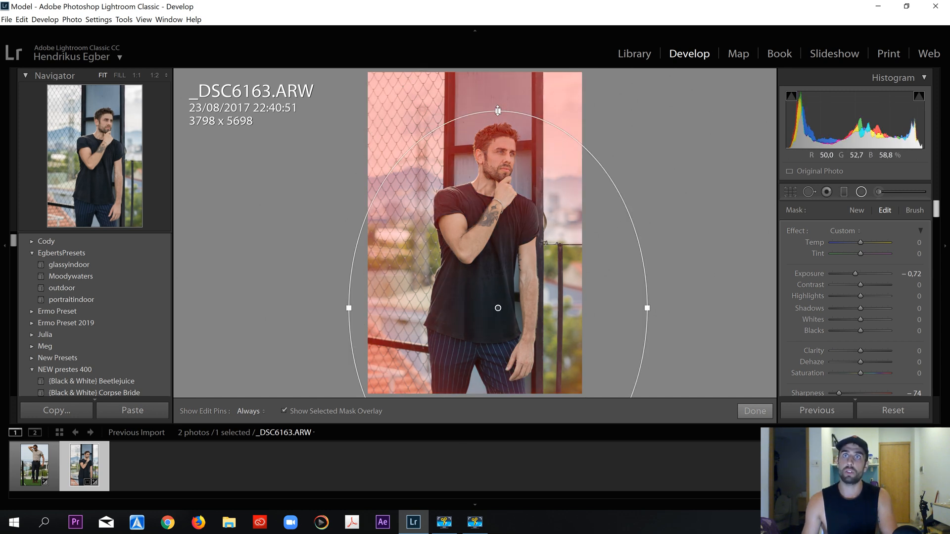
pyautogui.moveTo(494, 83); pyautogui.dragTo(495, 70)
pyautogui.moveTo(530, 188); pyautogui.dragTo(543, 209)
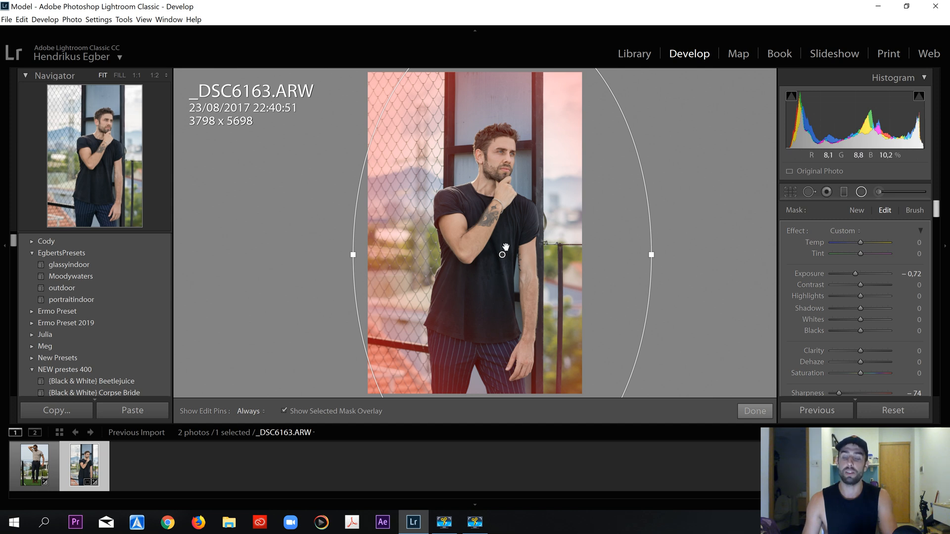
pyautogui.press('o')
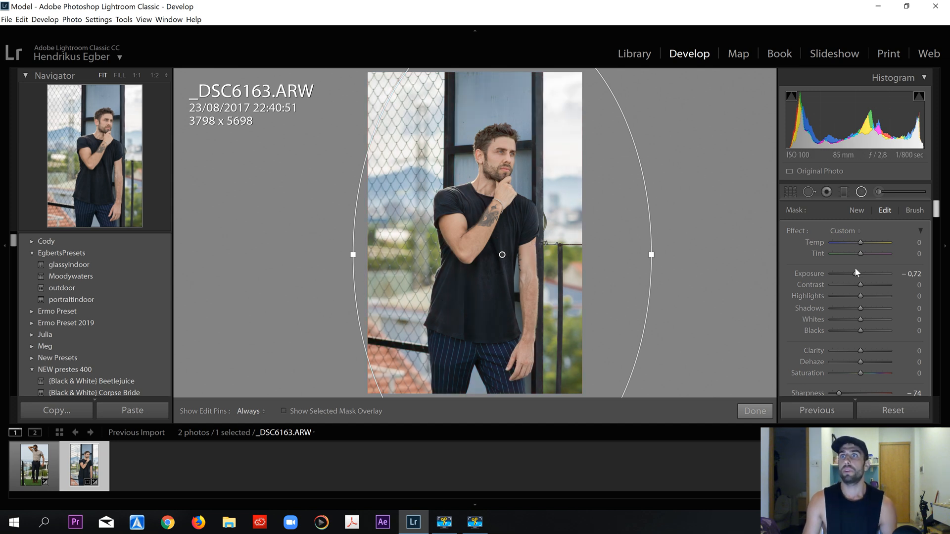
# Shift the radial filter slightly to the right and set its Exposure to −0,41 and Highlights to −20.
pyautogui.moveTo(855, 273); pyautogui.dragTo(851, 275)
pyautogui.moveTo(481, 269); pyautogui.dragTo(488, 269)
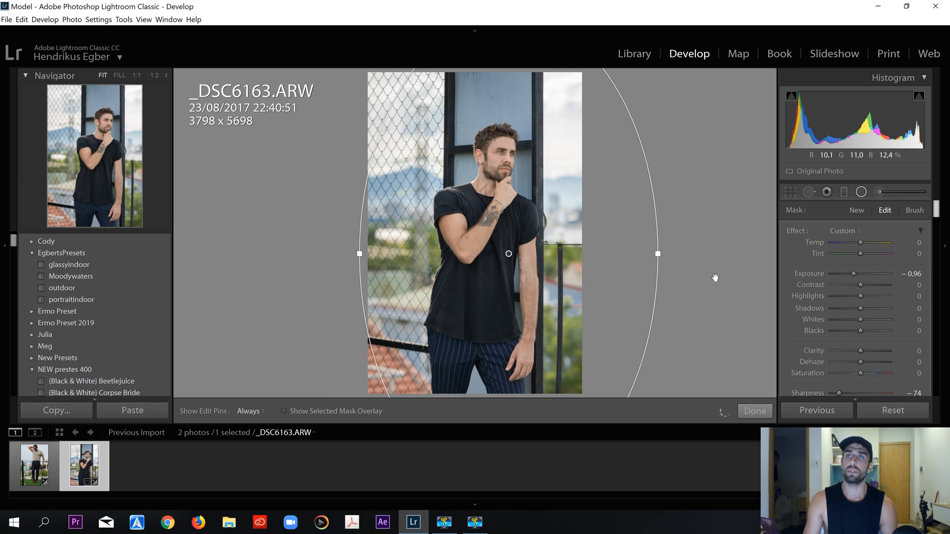
pyautogui.click(857, 273)
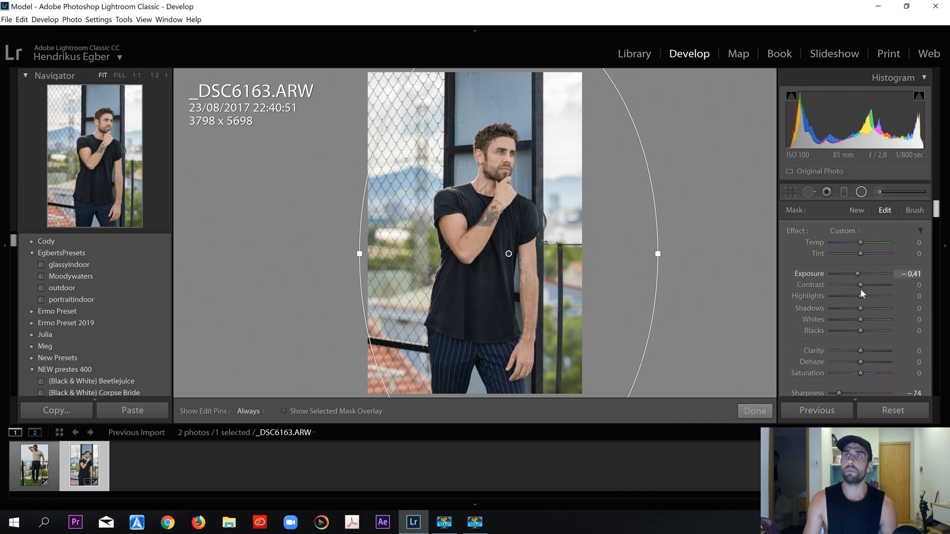
pyautogui.moveTo(859, 295); pyautogui.dragTo(853, 297)
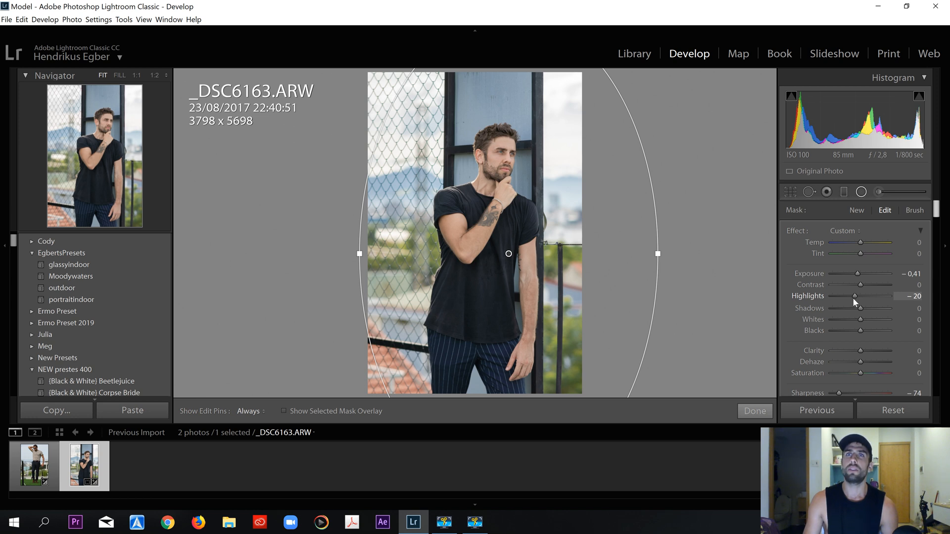
# Set the radial filter's Highlights to −27, narrow its ellipse and recentre it on the model's chest, using the mask overlay as a check.
pyautogui.moveTo(850, 300); pyautogui.dragTo(850, 301)
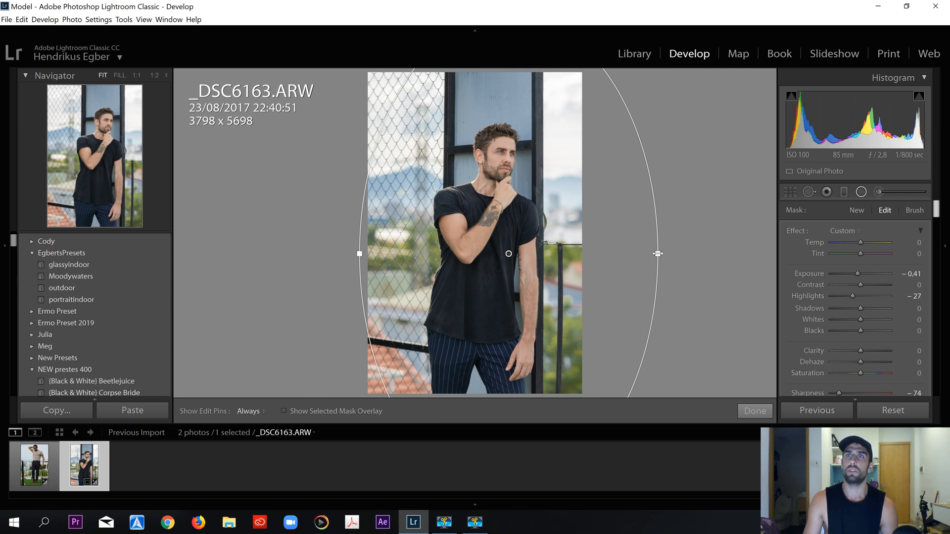
pyautogui.moveTo(619, 252); pyautogui.dragTo(616, 253)
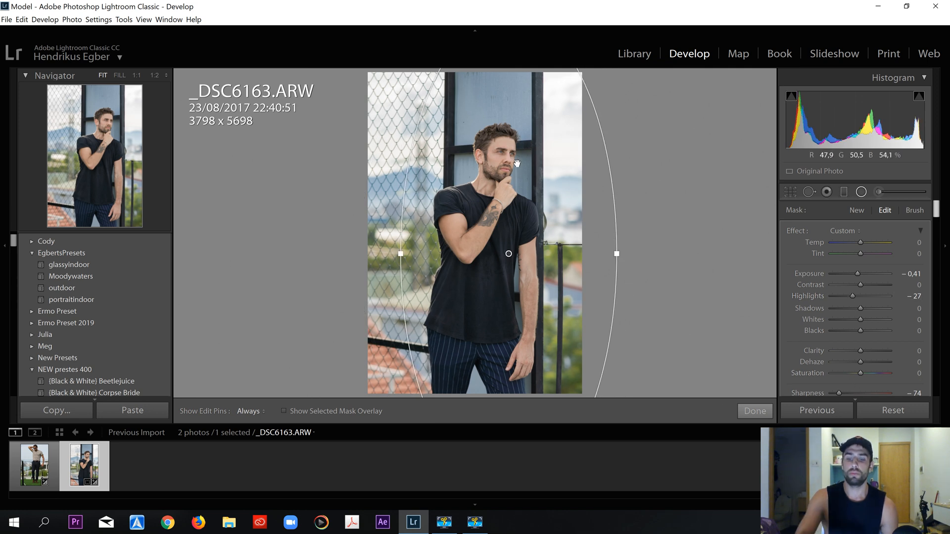
pyautogui.press('o')
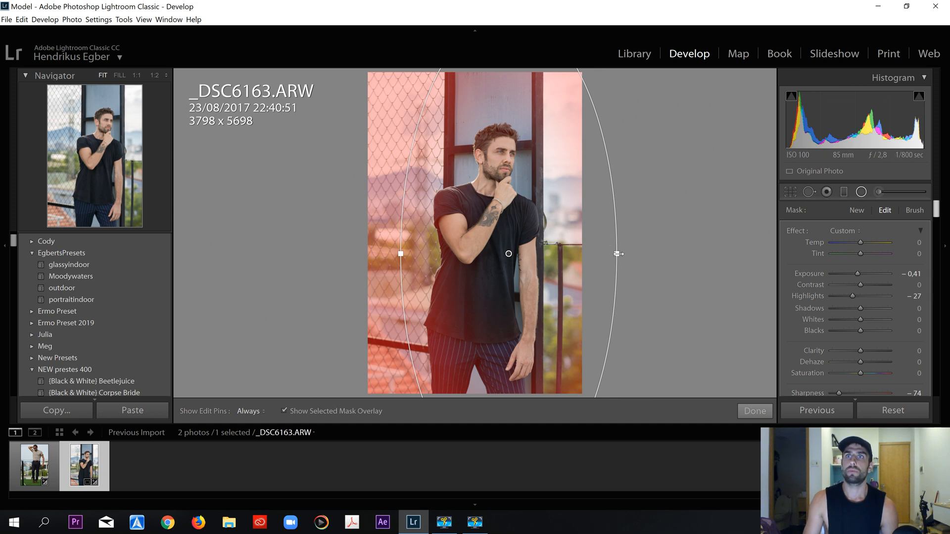
pyautogui.moveTo(628, 254); pyautogui.dragTo(637, 255)
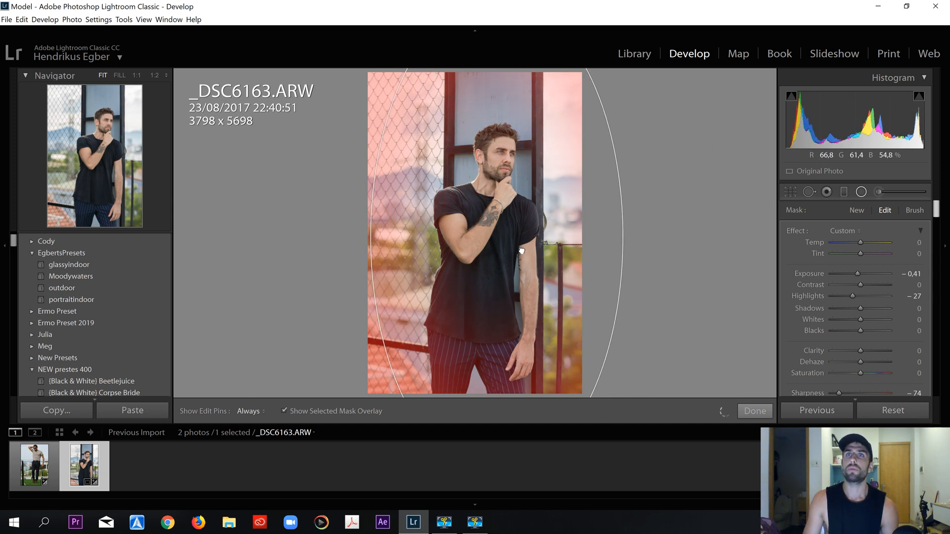
pyautogui.press('o')
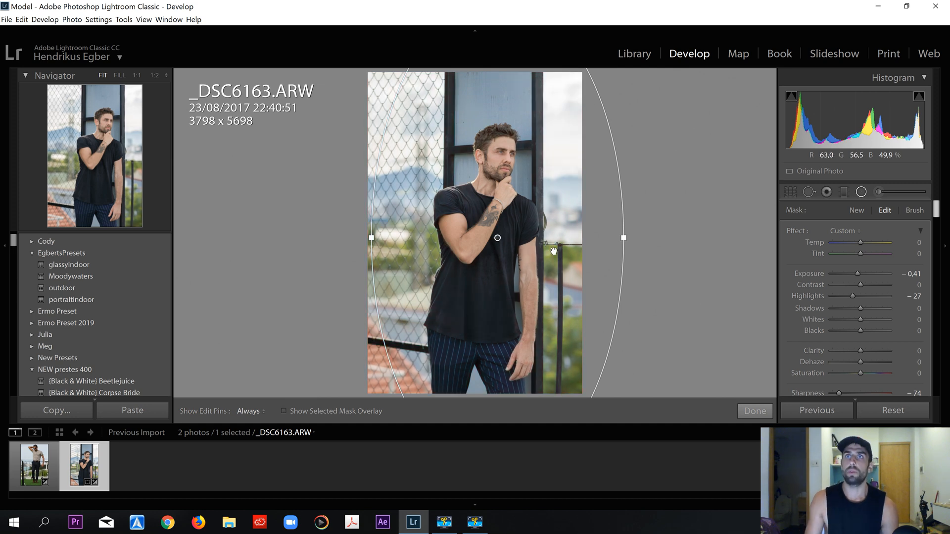
# Set the radial filter's Saturation to 21 and deselect the filter.
pyautogui.click(862, 374)
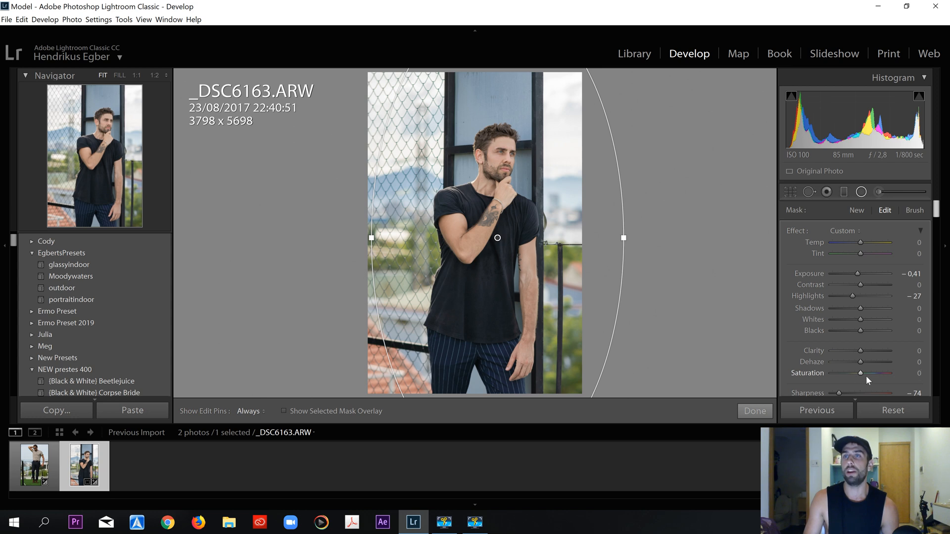
pyautogui.moveTo(862, 378)
pyautogui.mouseDown()
pyautogui.moveTo(887, 371)
pyautogui.moveTo(866, 381)
pyautogui.mouseUp()
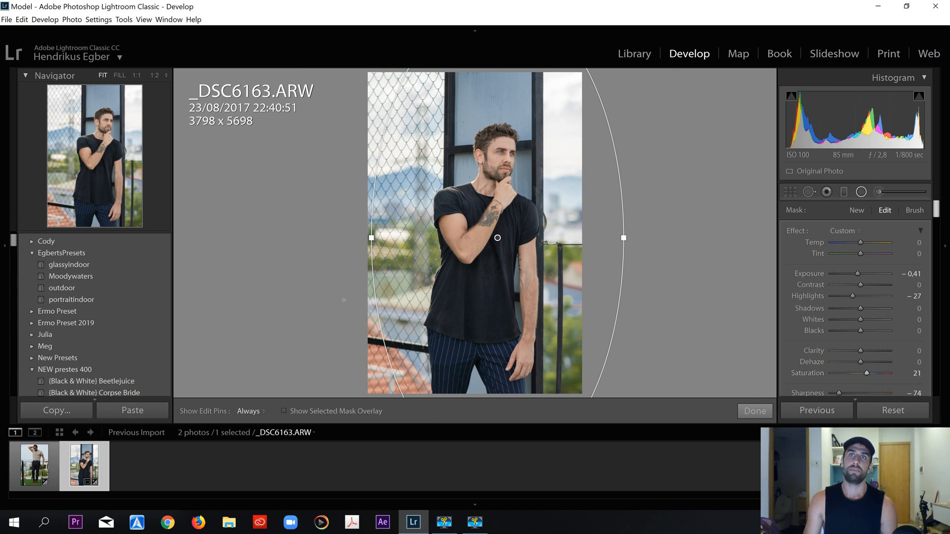
pyautogui.click(695, 167)
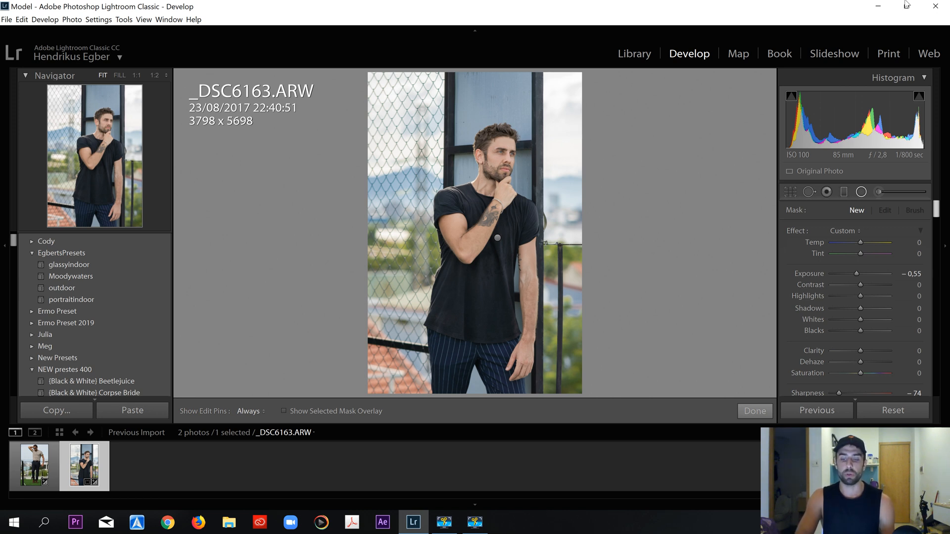
# Examine the portrait at several zoom levels, ending with a 1:1 view of the model's face.
pyautogui.press('z')
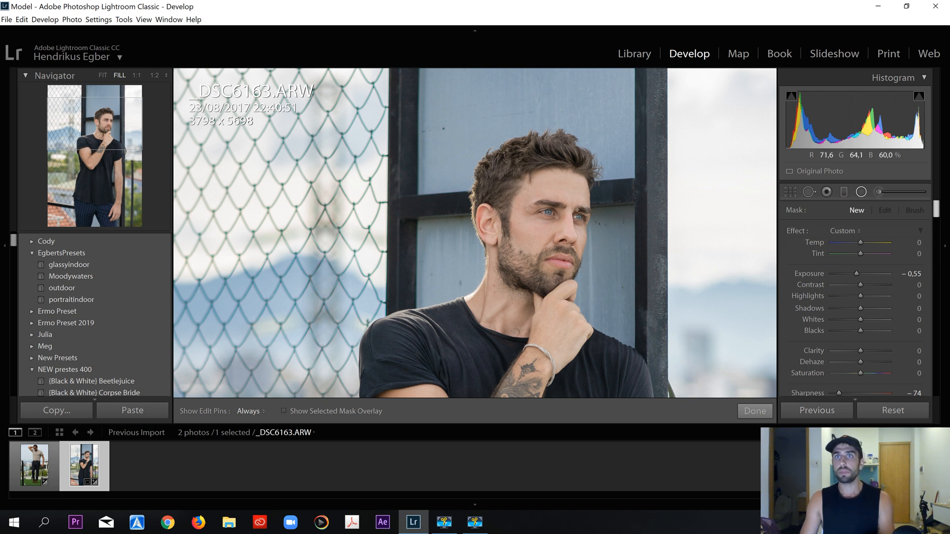
pyautogui.hotkey('ctrl', 'alt', '-')
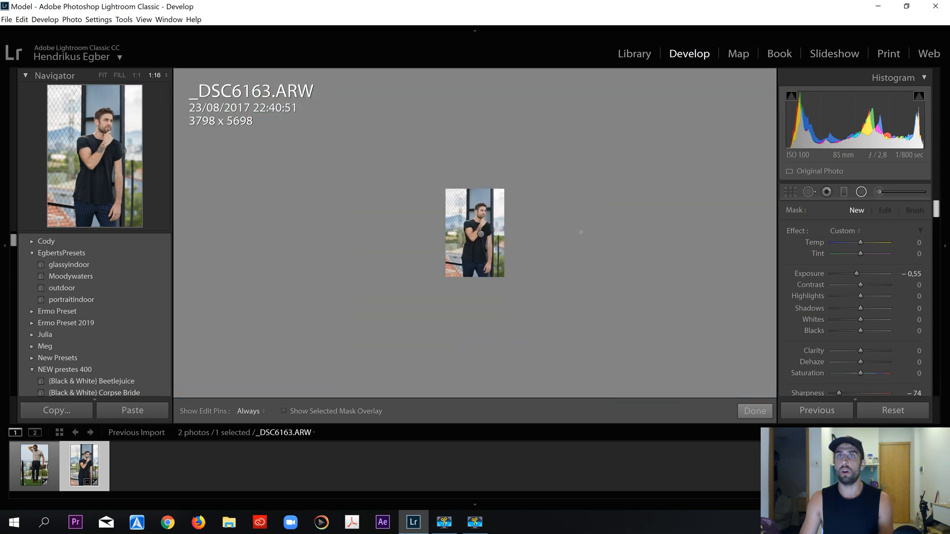
pyautogui.hotkey('ctrl', 'alt', '=')
pyautogui.hotkey('ctrl', 'alt', '-')
pyautogui.hotkey('ctrl', 'alt', '-')
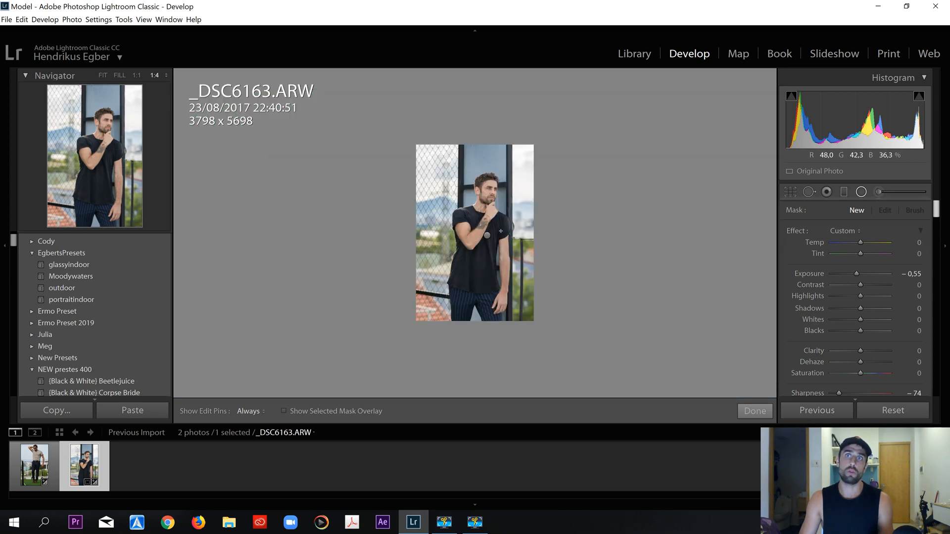
pyautogui.hotkey('ctrl', 'alt', '=')
pyautogui.hotkey('ctrl', 'alt', '=')
pyautogui.hotkey('ctrl', 'alt', '=')
pyautogui.hotkey('ctrl', 'alt', '=')
pyautogui.hotkey('ctrl', 'alt', '=')
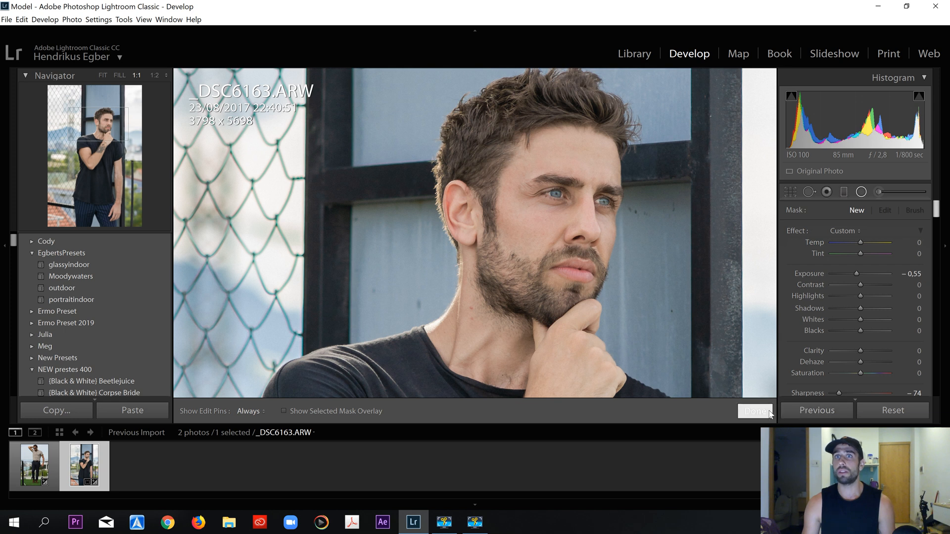
# Finish the radial filter and activate the Adjustment Brush with the P13 Eye Pop effect.
pyautogui.click(755, 410)
pyautogui.click(913, 190)
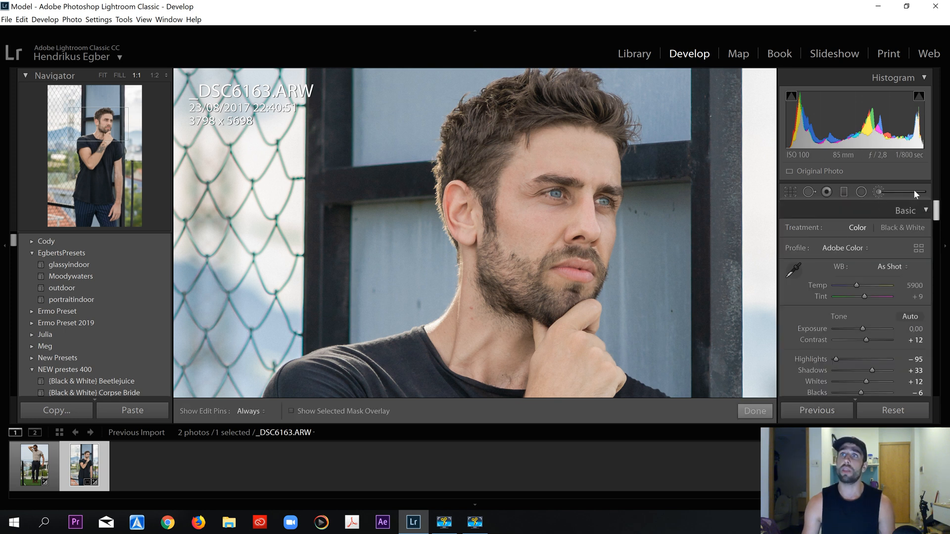
pyautogui.click(896, 191)
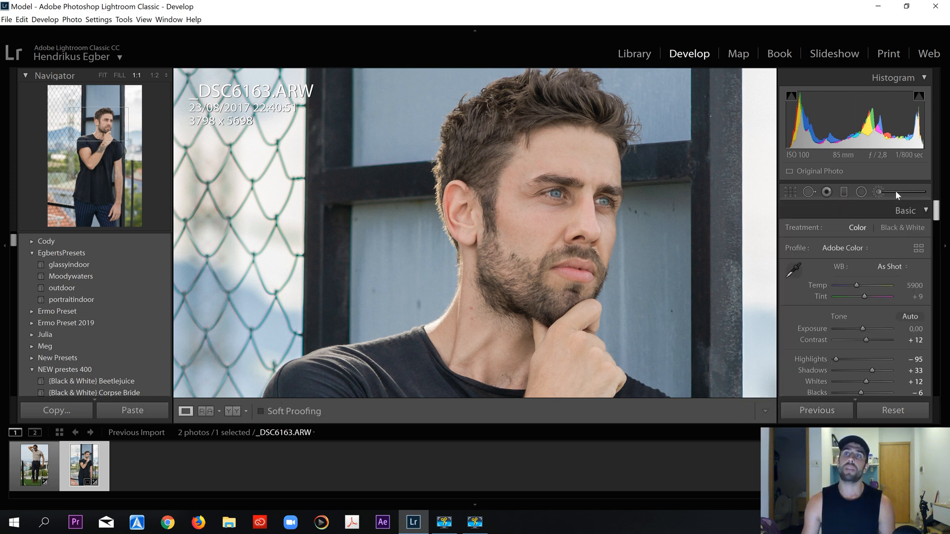
pyautogui.press('k')
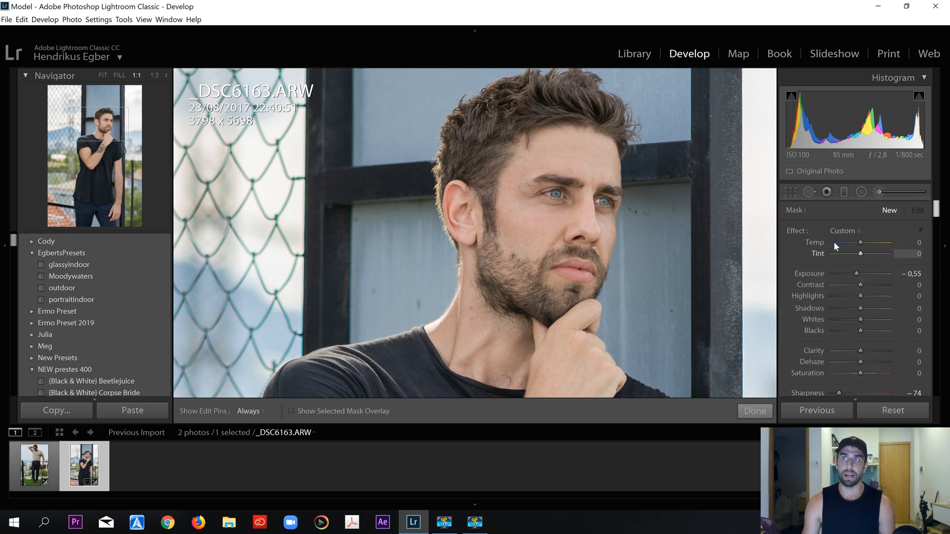
pyautogui.click(847, 231)
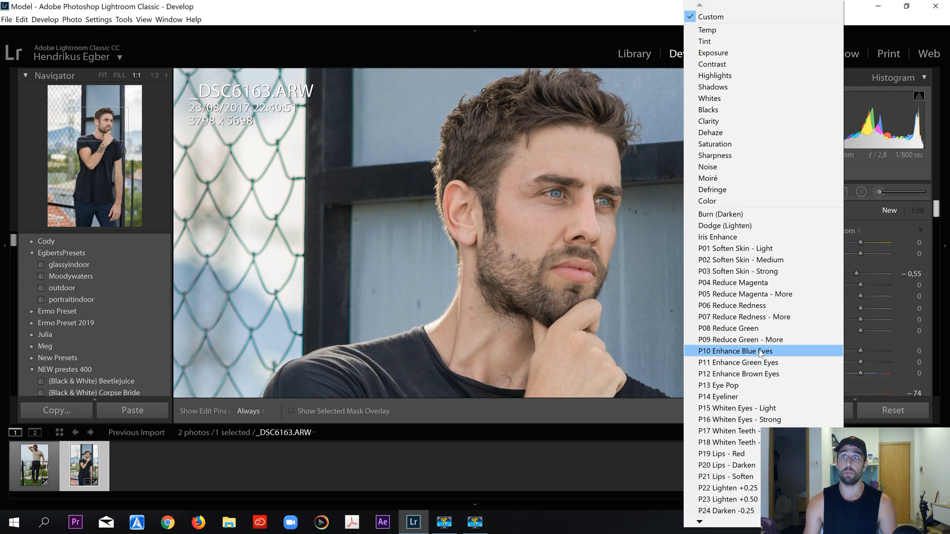
pyautogui.click(760, 384)
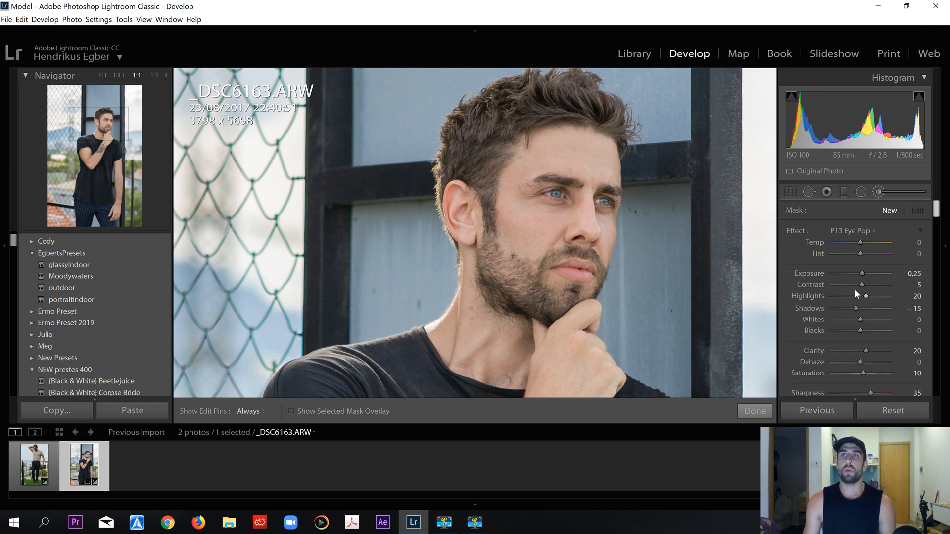
# Brush the Eye Pop effect over both eyes with the mask overlay shown, hide the overlay and set Show Edit Pins to Never.
pyautogui.press('o')
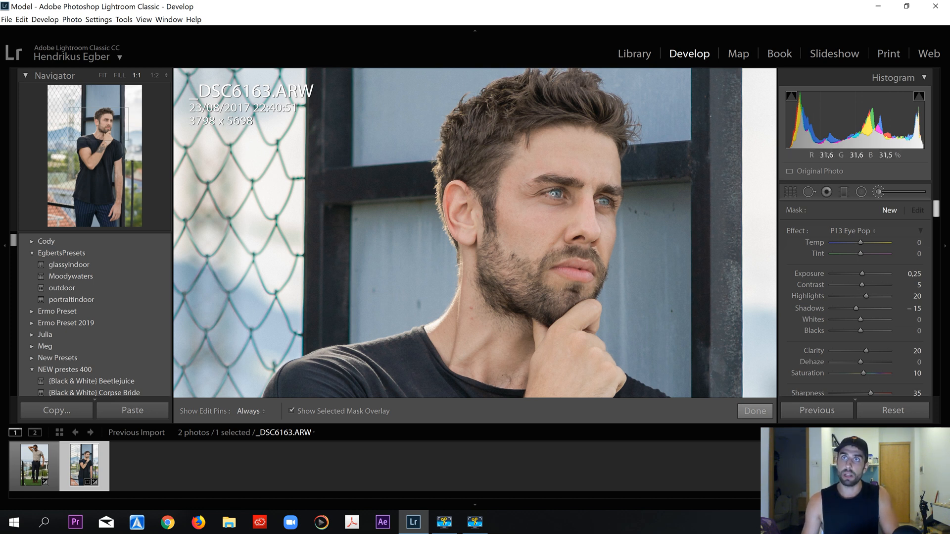
pyautogui.press('h')
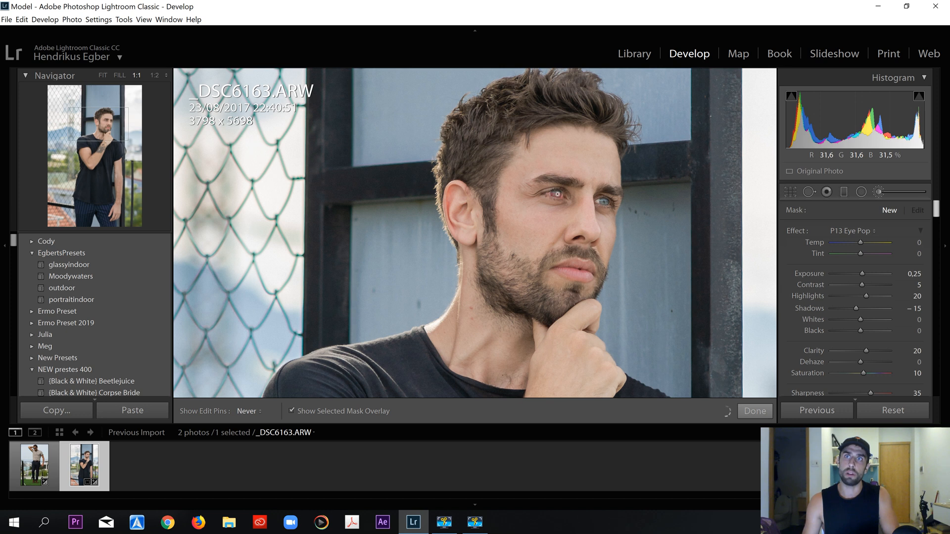
pyautogui.press('h')
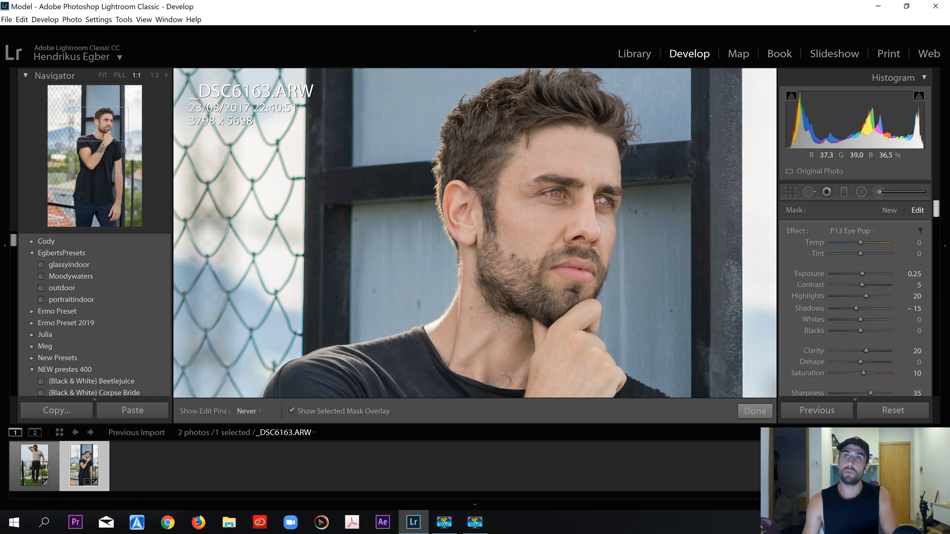
pyautogui.press('h')
pyautogui.press('h')
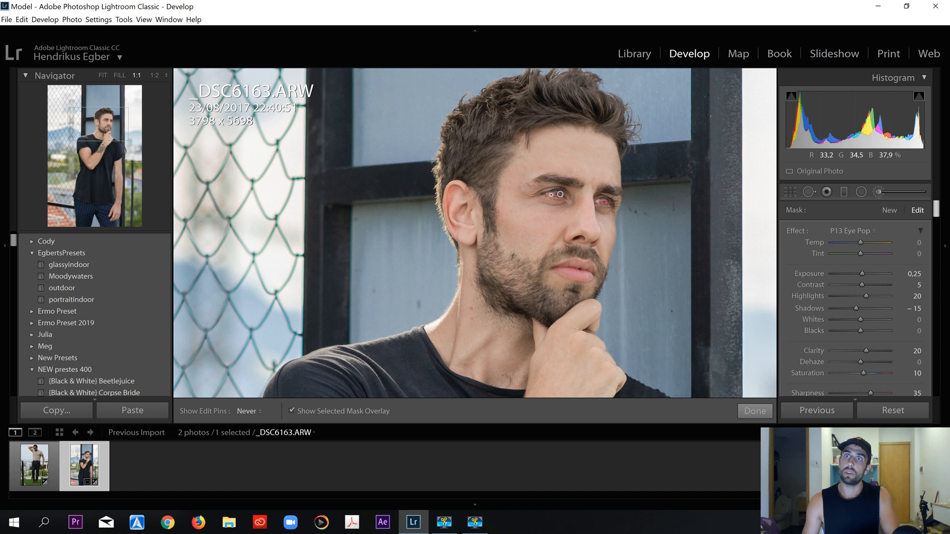
pyautogui.press('h')
pyautogui.press('o')
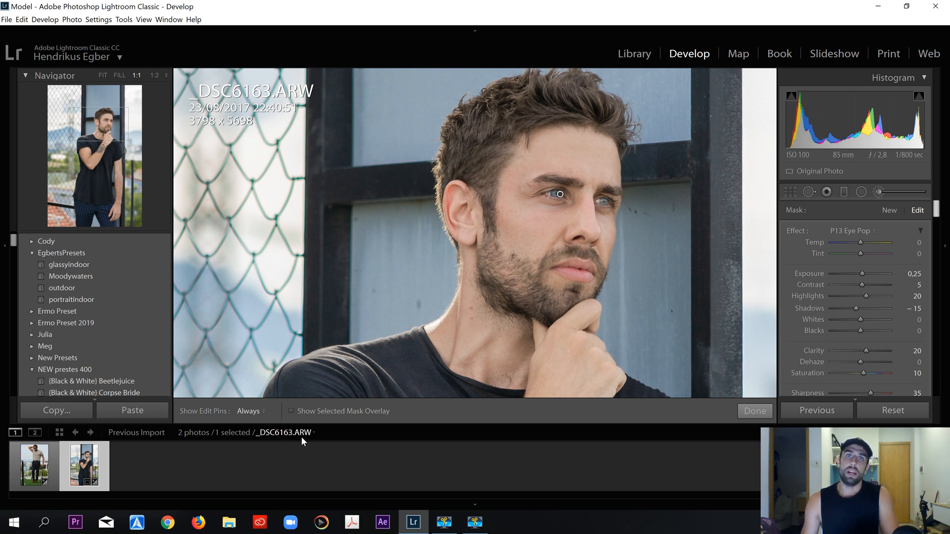
pyautogui.click(264, 412)
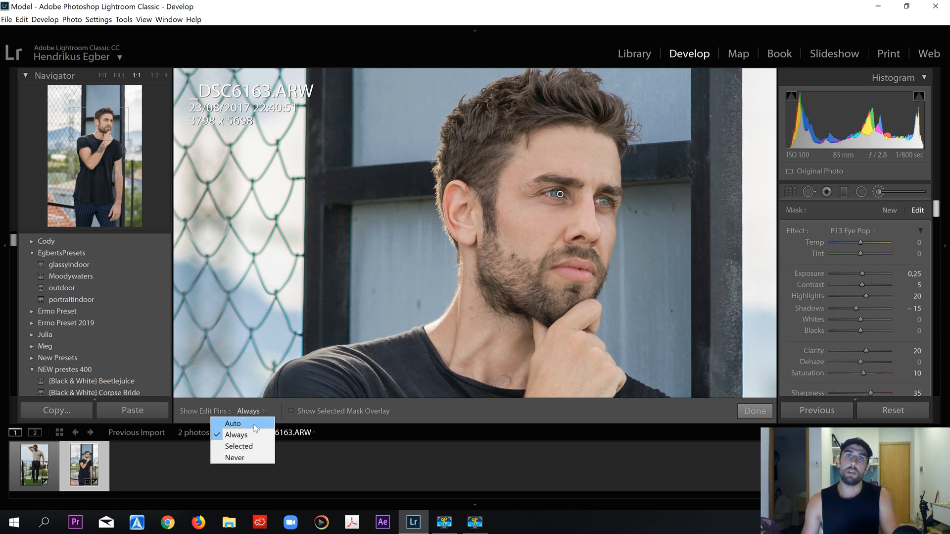
pyautogui.click(237, 456)
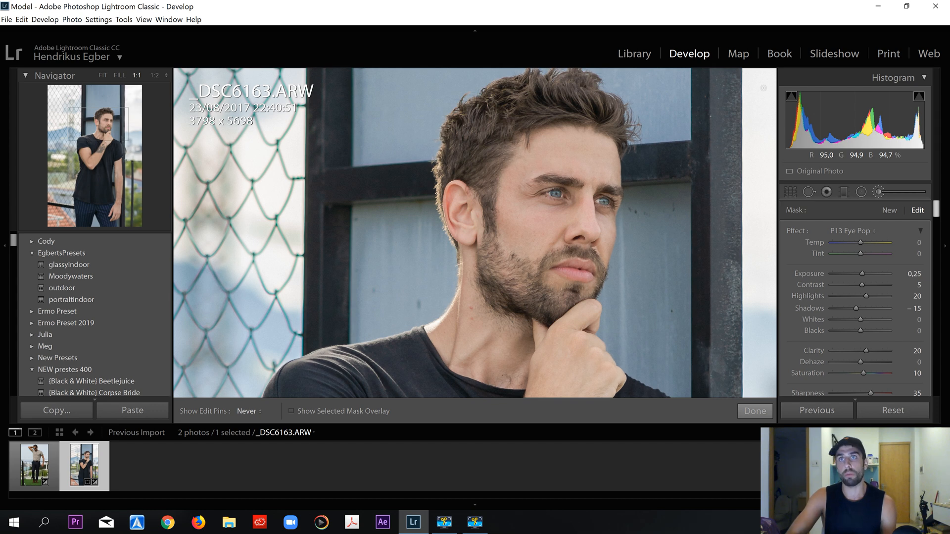
# Soften the eye adjustment to Exposure 0,14, Highlights 10 and Clarity 13, and finish the brush edit.
pyautogui.hotkey('ctrl', '-')
pyautogui.click(764, 88)
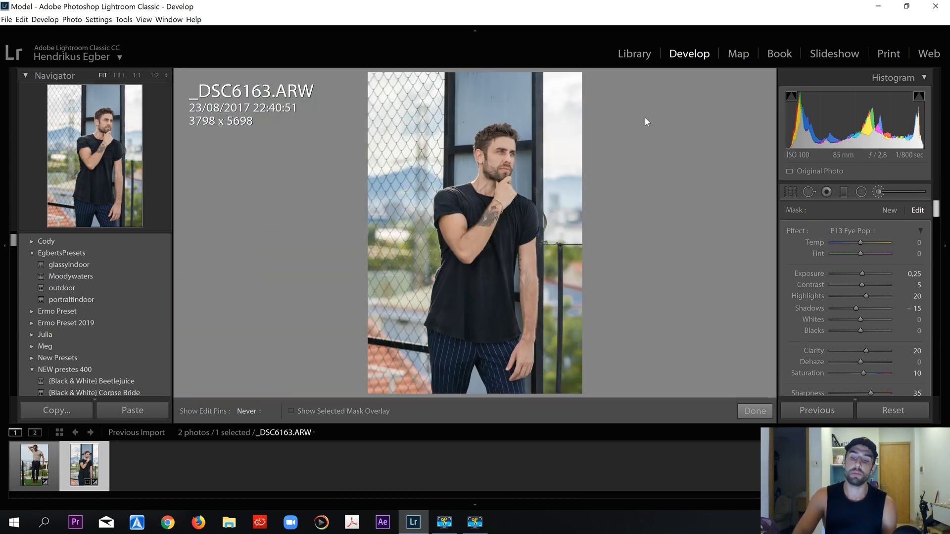
pyautogui.hotkey('ctrl', '+')
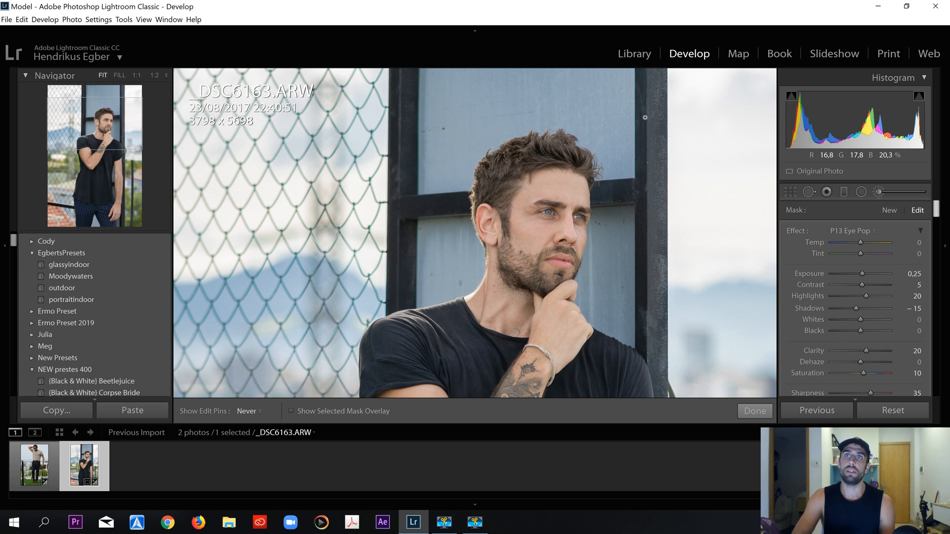
pyautogui.hotkey('ctrl', '-')
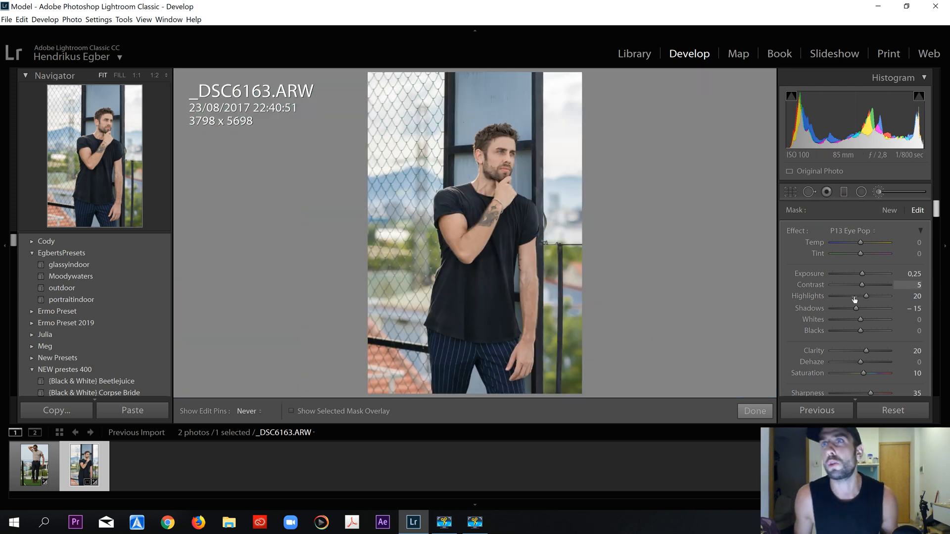
pyautogui.moveTo(862, 276); pyautogui.dragTo(861, 276)
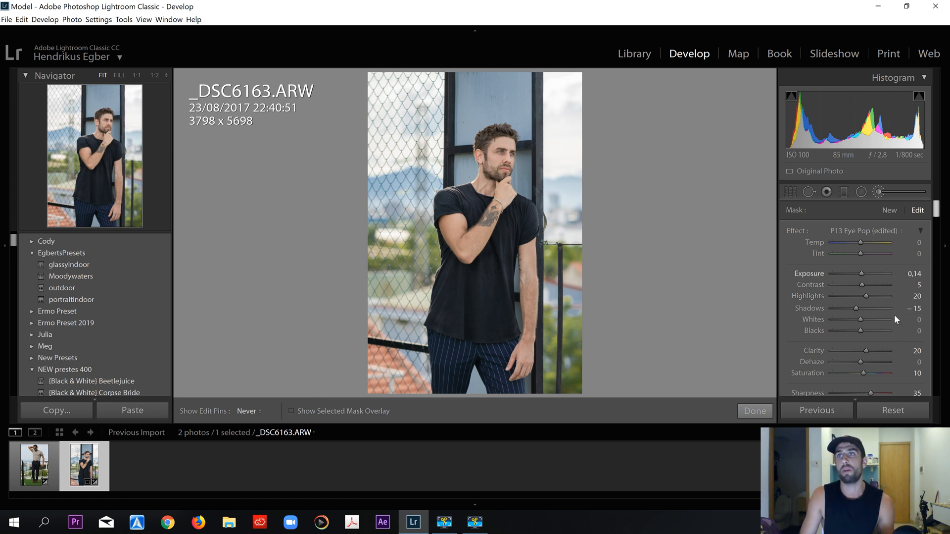
pyautogui.moveTo(864, 296); pyautogui.dragTo(863, 297)
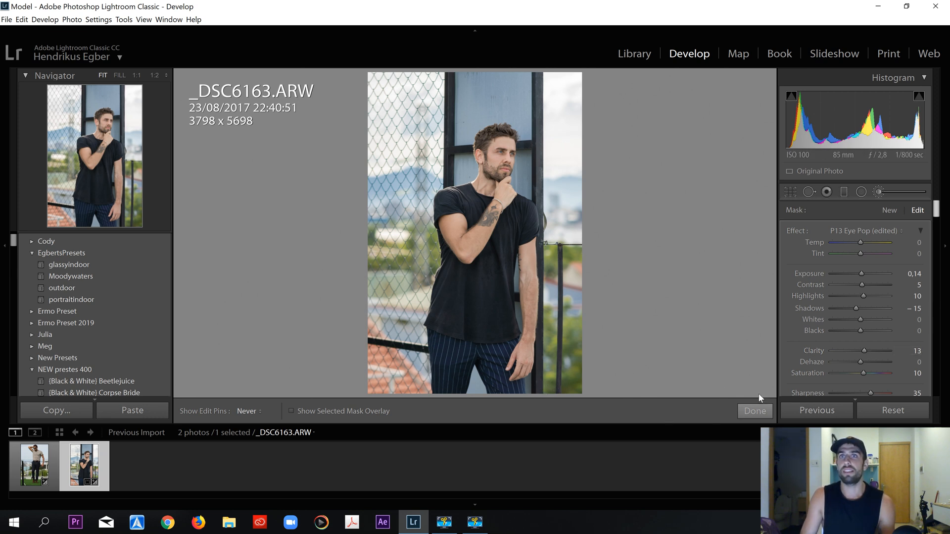
pyautogui.click(751, 418)
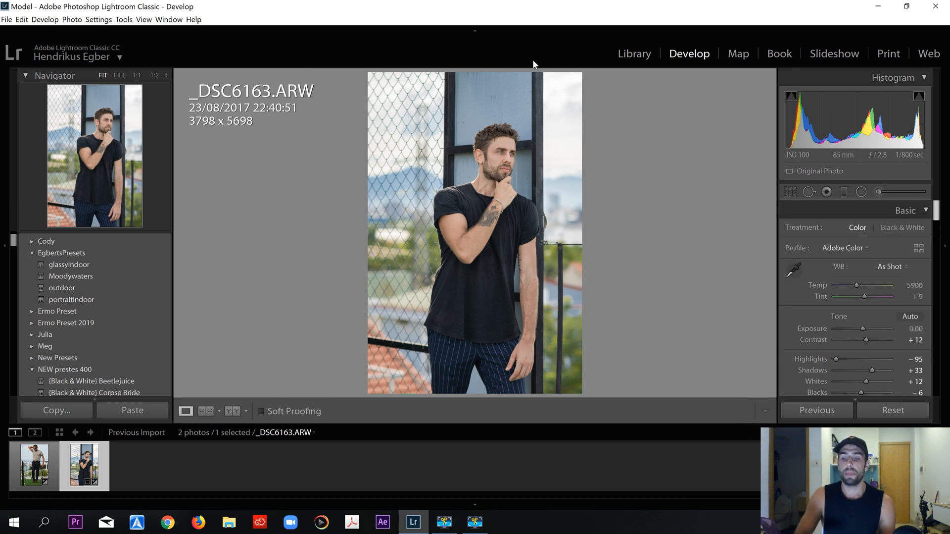
# Inspect the portrait at 1:1 and heal the blemish on the model's neck with Spot Removal in Heal mode.
pyautogui.press('z')
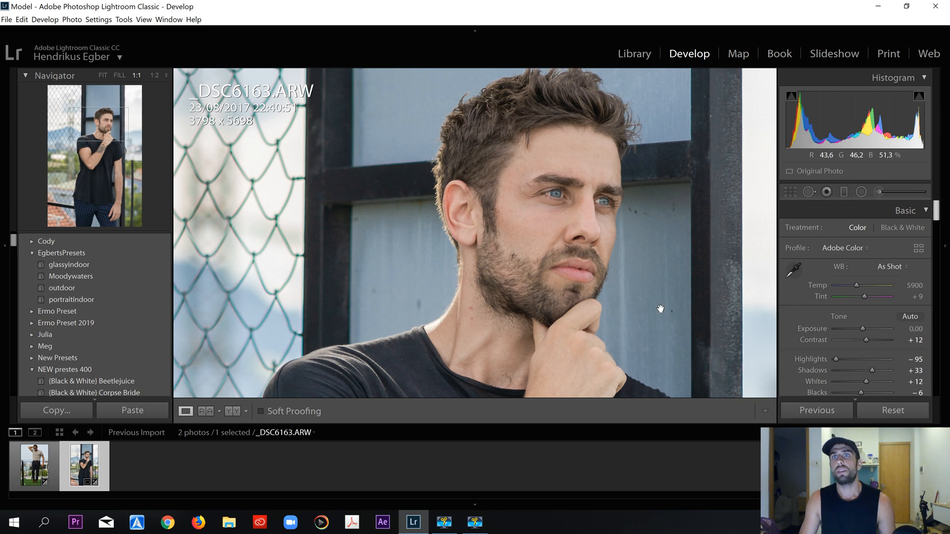
pyautogui.moveTo(424, 210); pyautogui.dragTo(561, 94)
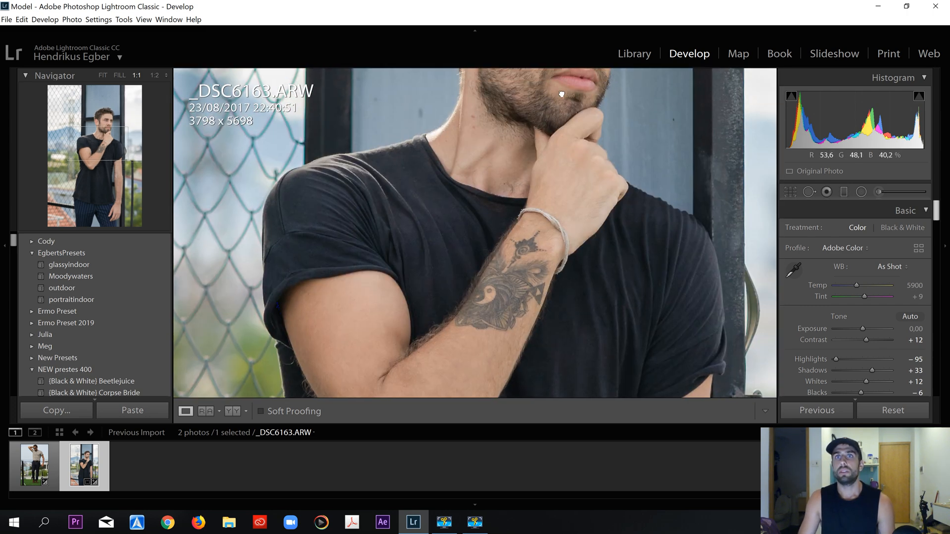
pyautogui.moveTo(565, 176); pyautogui.dragTo(431, 59)
pyautogui.moveTo(384, 141); pyautogui.dragTo(409, 337)
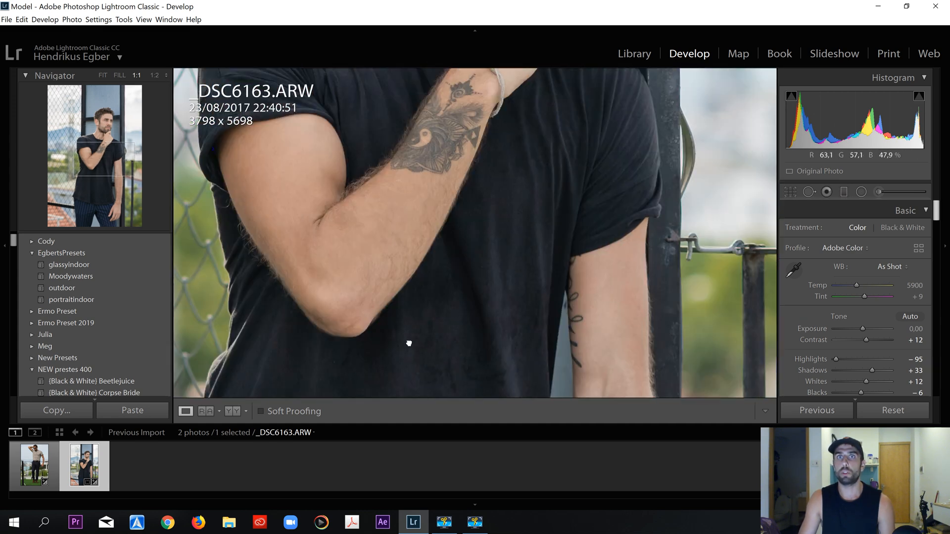
pyautogui.moveTo(476, 69); pyautogui.dragTo(468, 322)
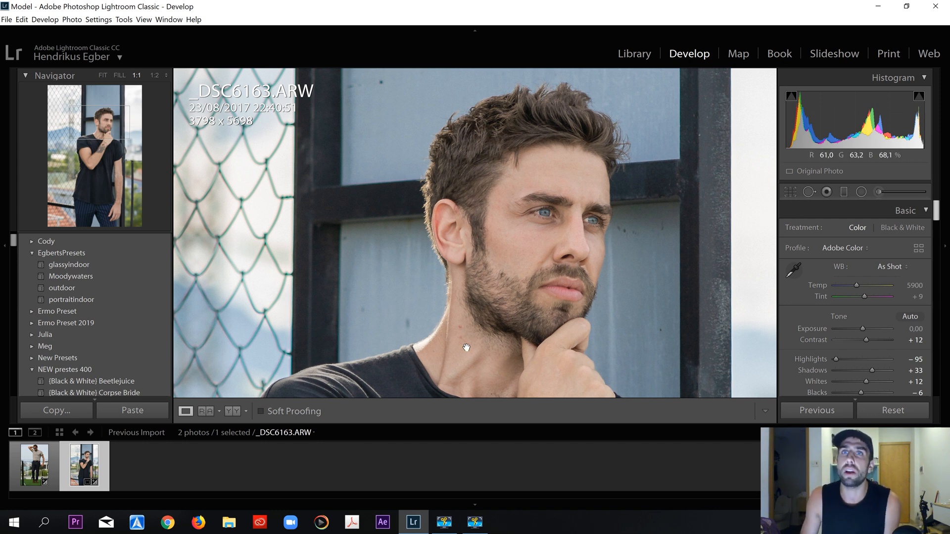
pyautogui.click(812, 191)
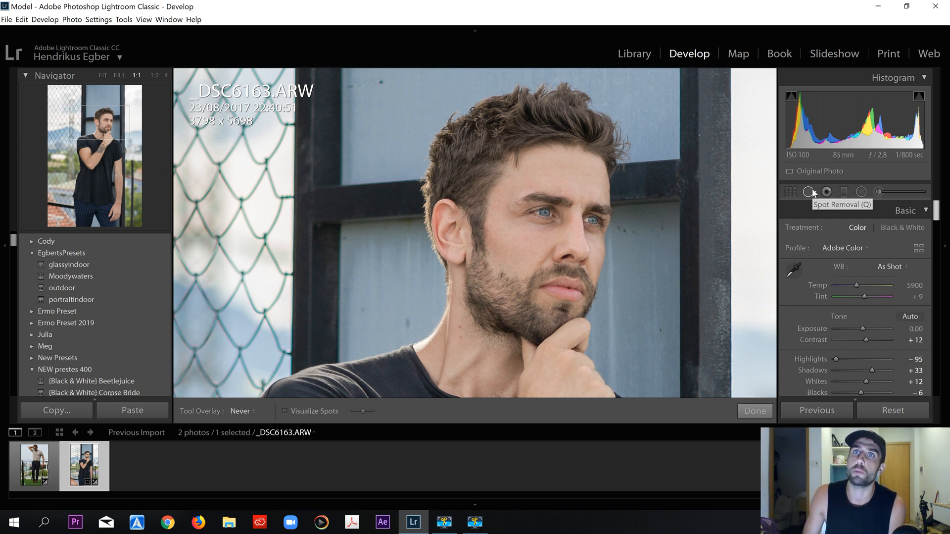
pyautogui.click(460, 326)
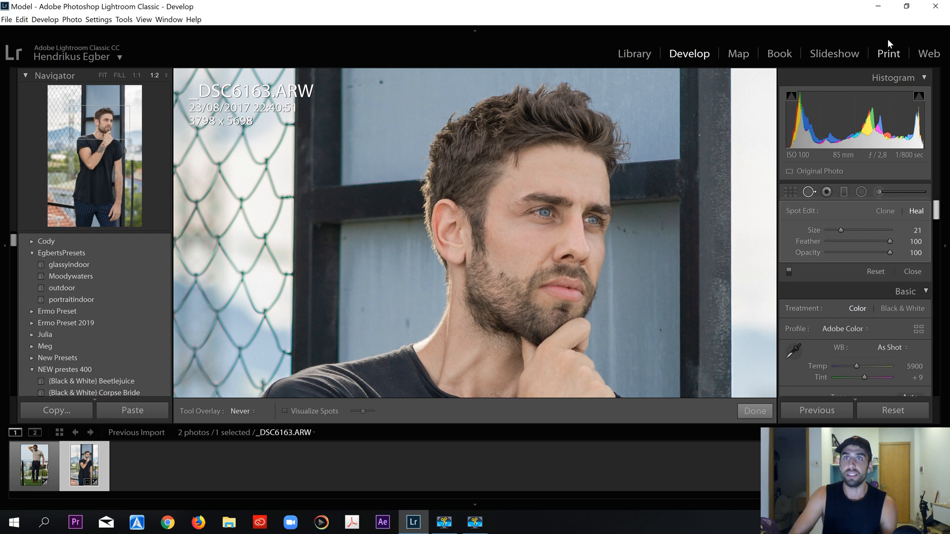
pyautogui.press('z')
pyautogui.hotkey('ctrl', '-')
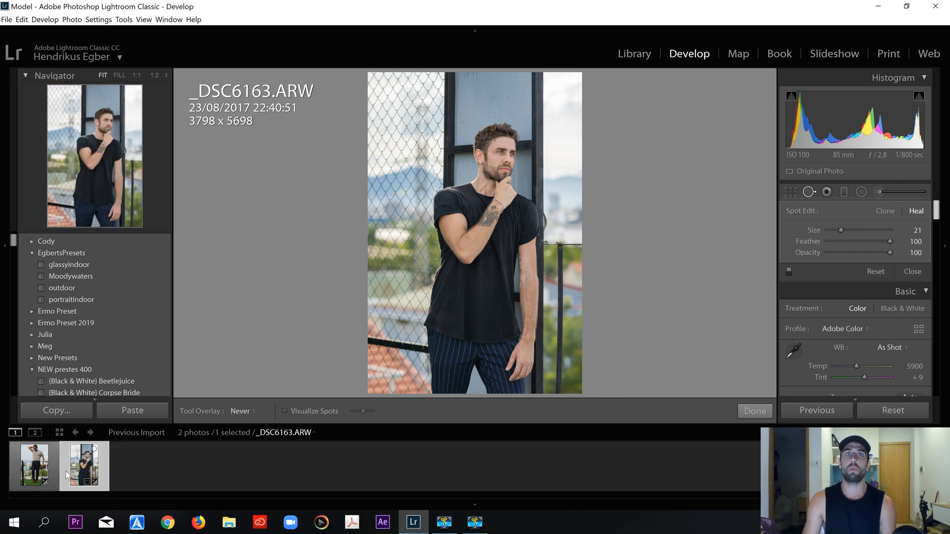
# Switch to the photo _DSC6057.ARW and apply the glassyindoor preset from EgbertsPresets.
pyautogui.click(41, 471)
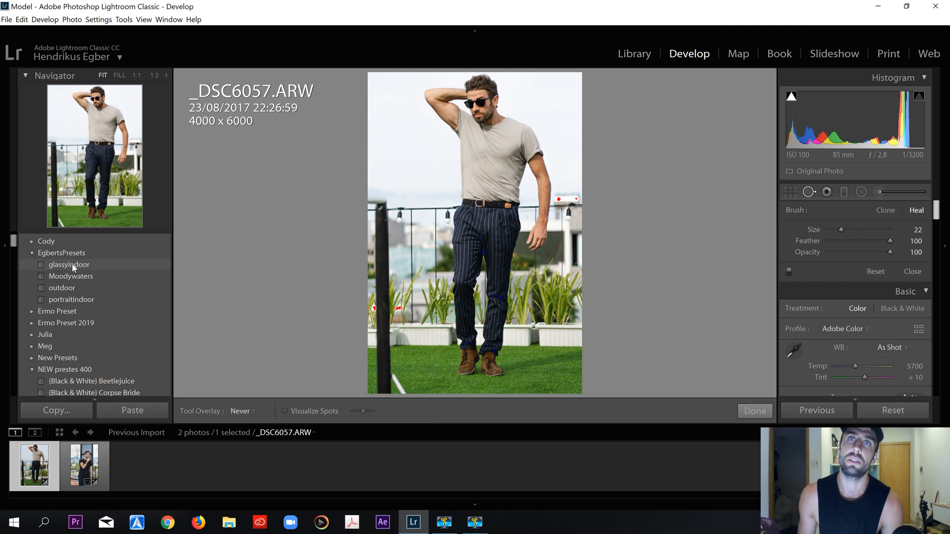
pyautogui.click(72, 263)
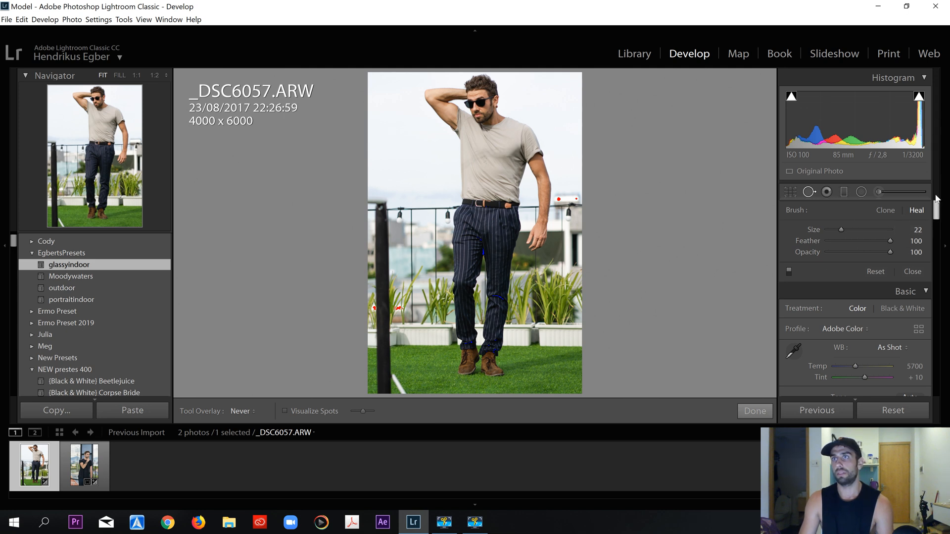
pyautogui.scroll(-5, 807, 304)
pyautogui.scroll(5, 806, 294)
# Set the photo's basic tone values to Highlights +25 and Shadows +25.
pyautogui.scroll(-3, 850, 335)
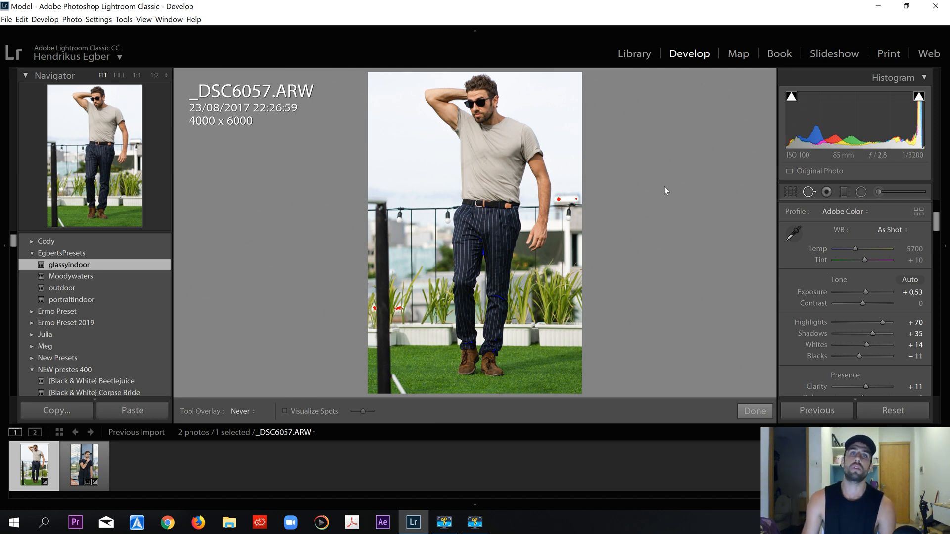
pyautogui.moveTo(882, 321)
pyautogui.mouseDown()
pyautogui.moveTo(839, 330)
pyautogui.moveTo(867, 328)
pyautogui.mouseUp()
pyautogui.moveTo(872, 327); pyautogui.dragTo(868, 327)
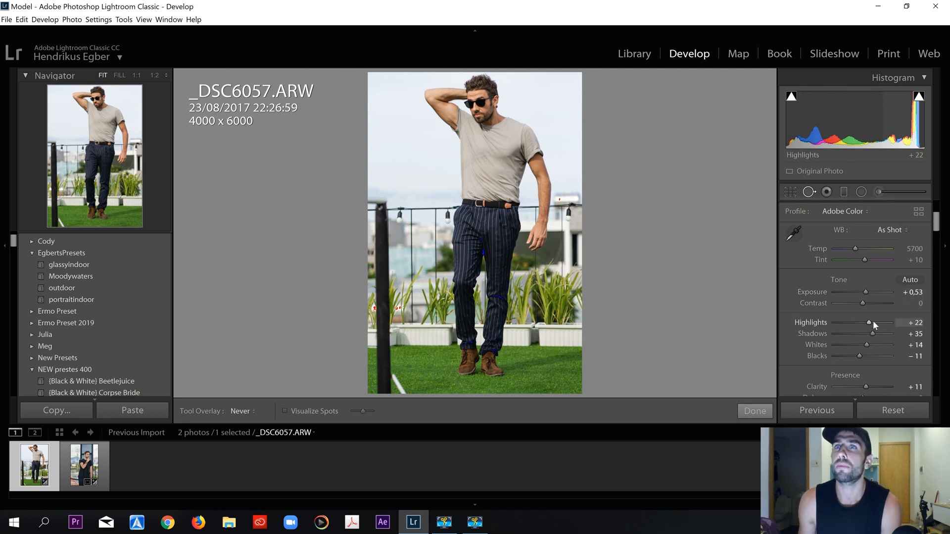
pyautogui.scroll(5, 870, 322)
pyautogui.moveTo(869, 320); pyautogui.dragTo(866, 320)
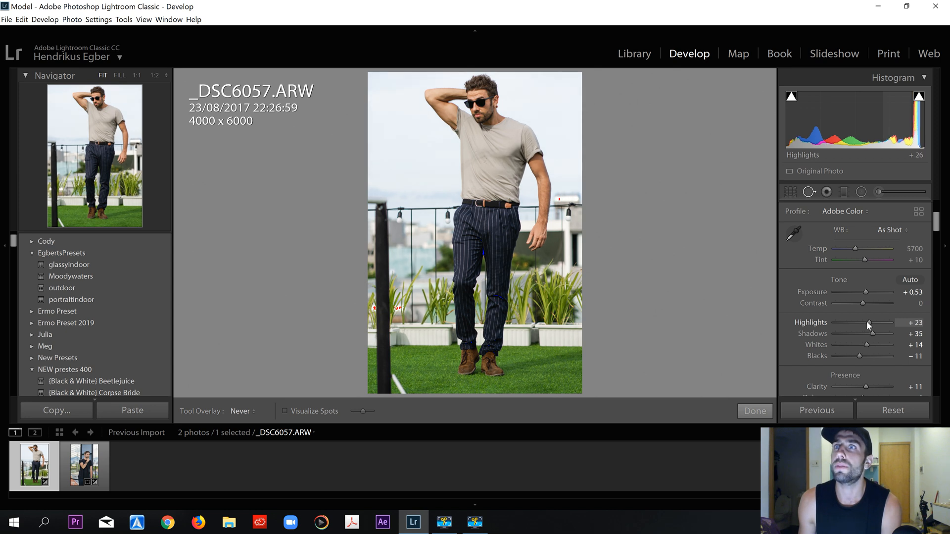
pyautogui.scroll(3, 869, 323)
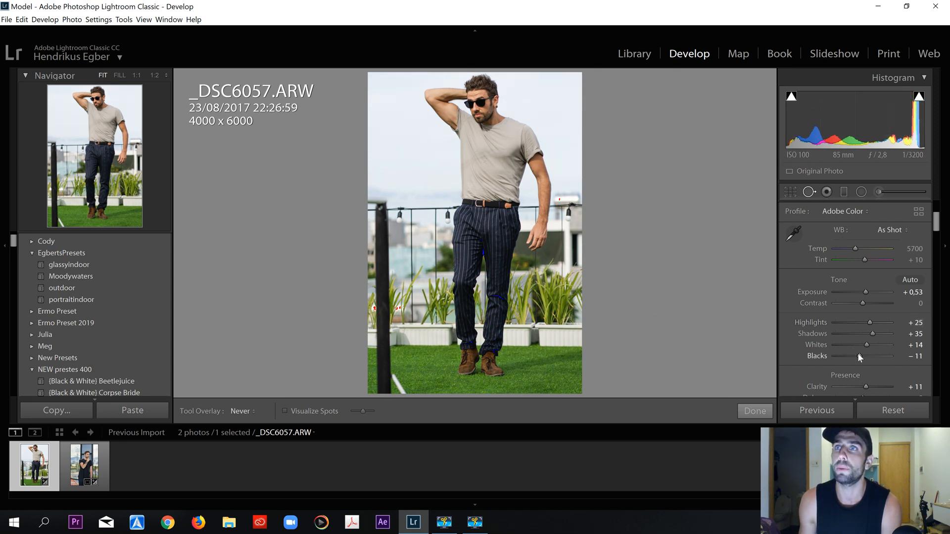
pyautogui.moveTo(871, 332)
pyautogui.mouseDown()
pyautogui.moveTo(858, 334)
pyautogui.moveTo(869, 334)
pyautogui.mouseUp()
pyautogui.scroll(4, 868, 334)
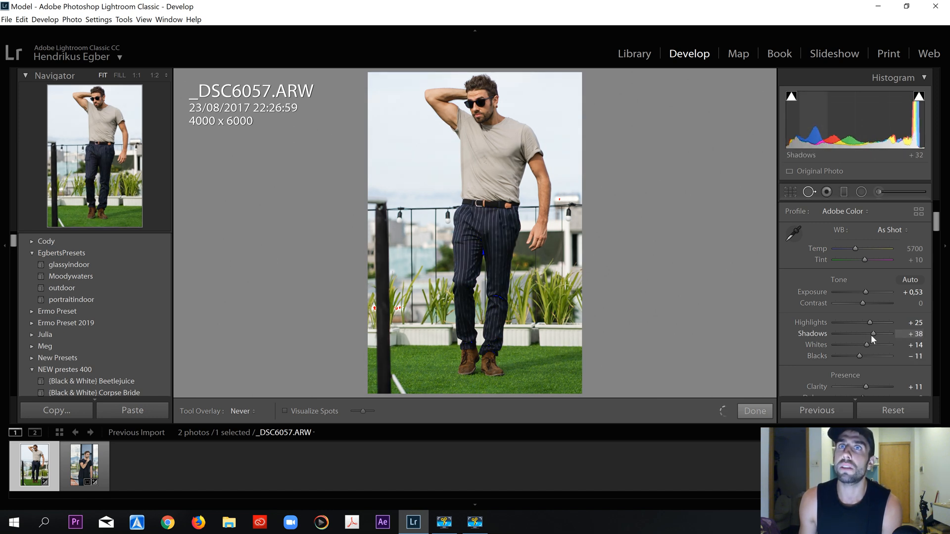
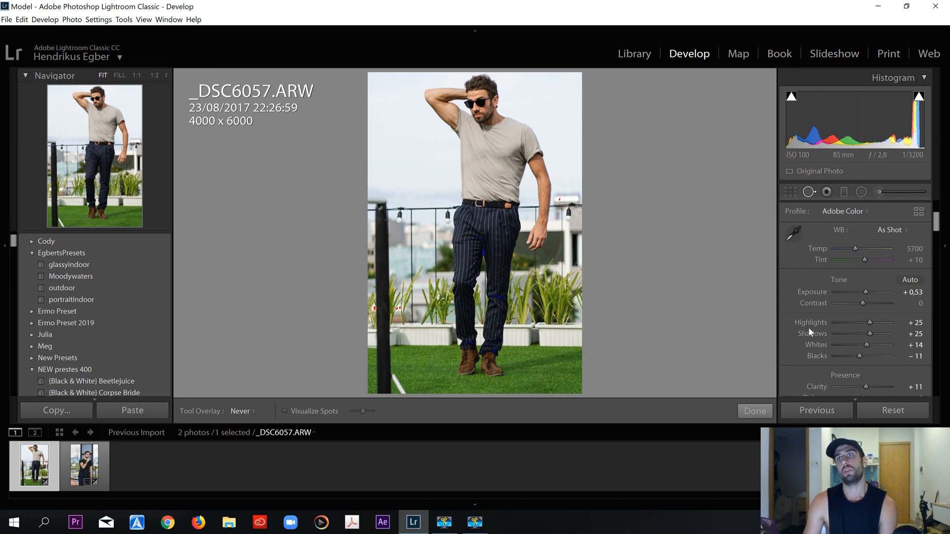
# Adjust the tone curve regions to Highlights -25, Lights +13, Darks -16 and Shadows +29.
pyautogui.scroll(-2, 808, 326)
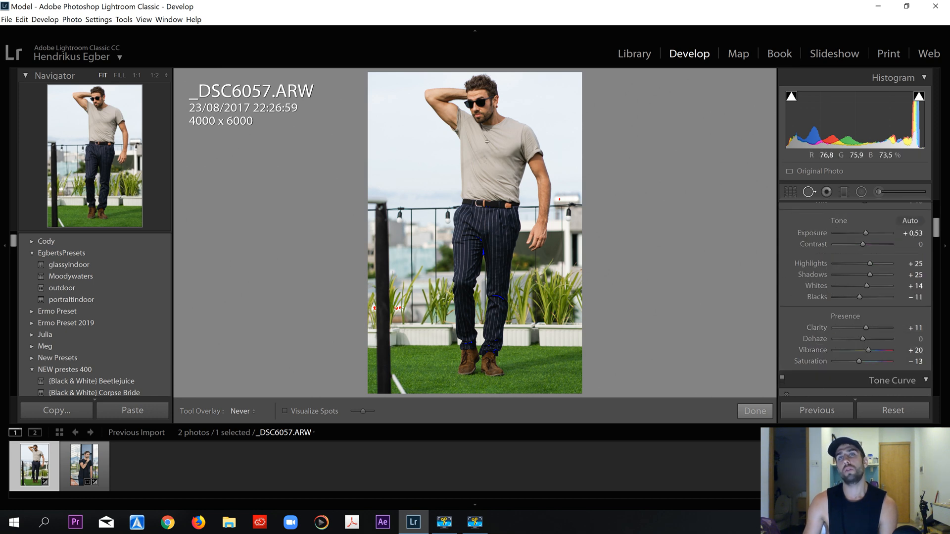
pyautogui.scroll(-2, 822, 307)
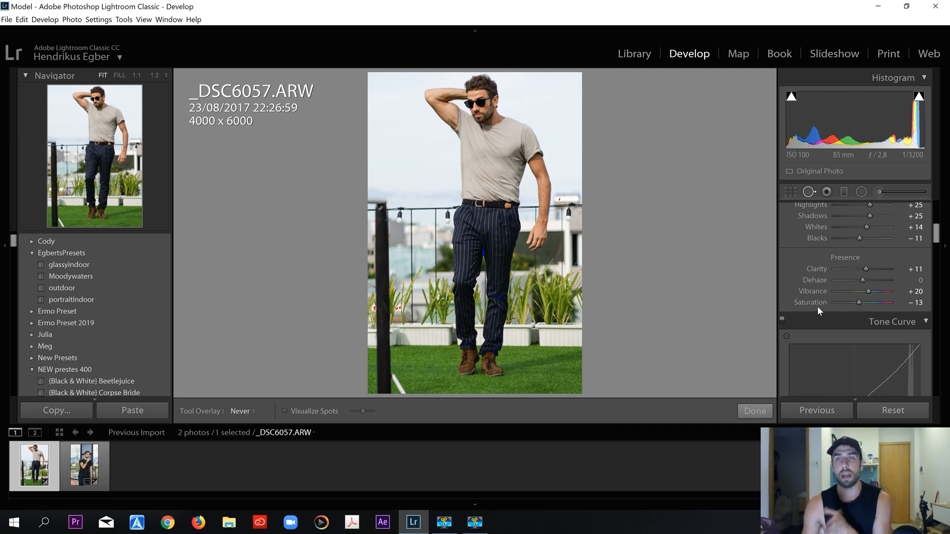
pyautogui.scroll(-5, 809, 243)
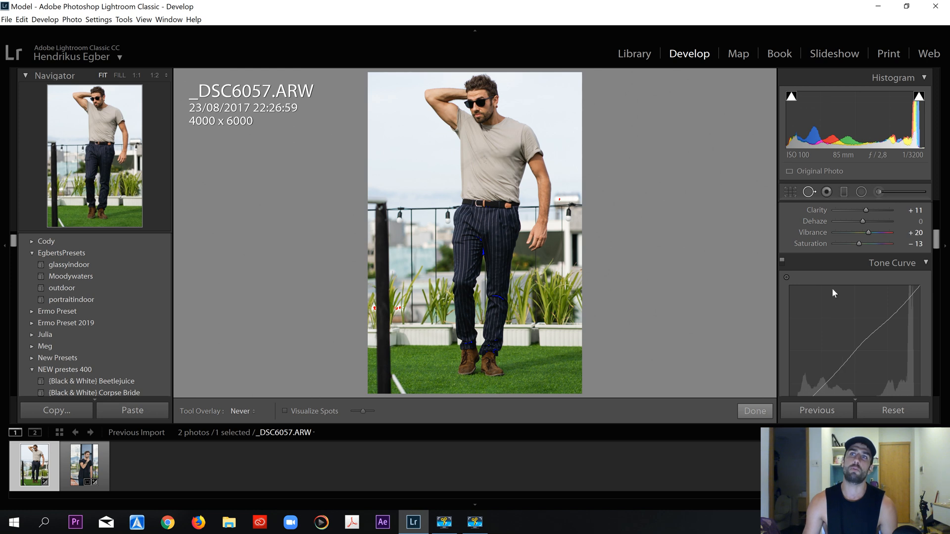
pyautogui.scroll(2, 819, 309)
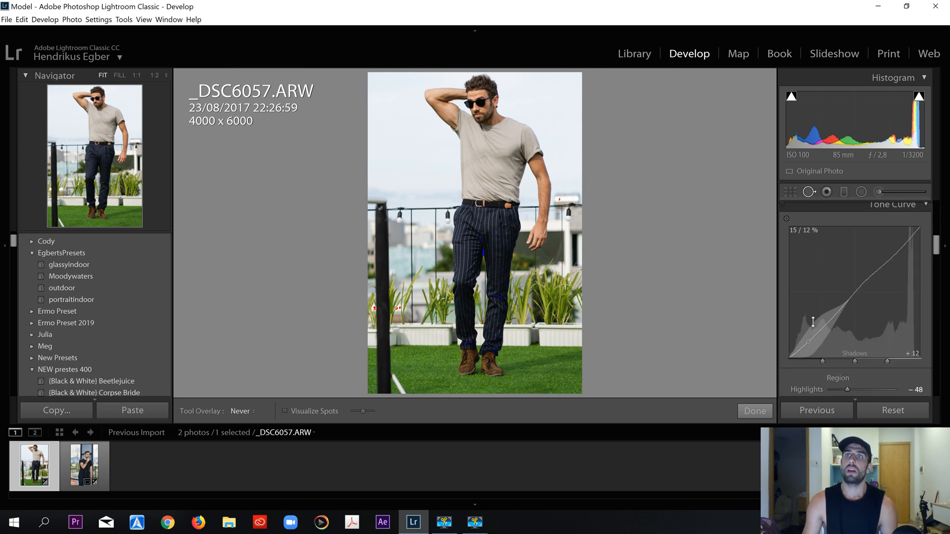
pyautogui.moveTo(847, 389)
pyautogui.mouseDown()
pyautogui.moveTo(836, 389)
pyautogui.moveTo(852, 389)
pyautogui.mouseUp()
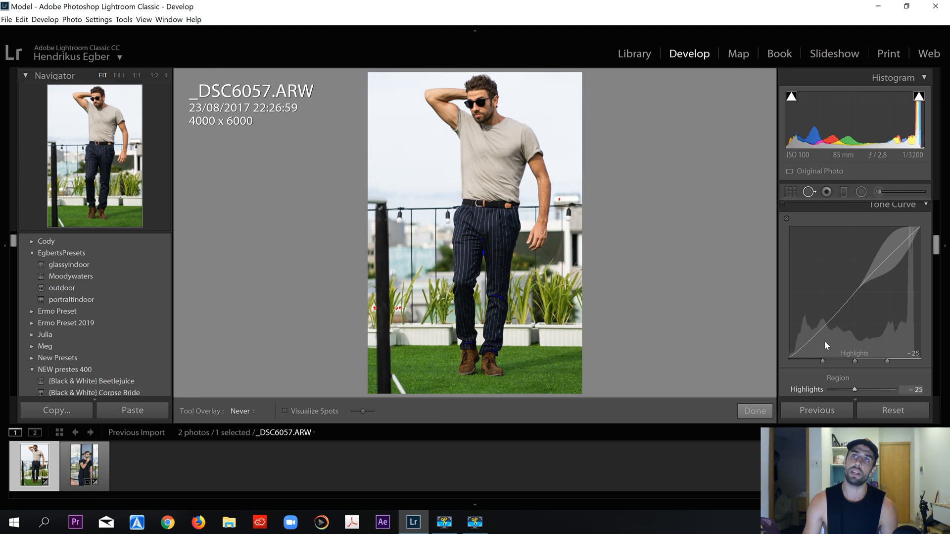
pyautogui.scroll(-3, 786, 319)
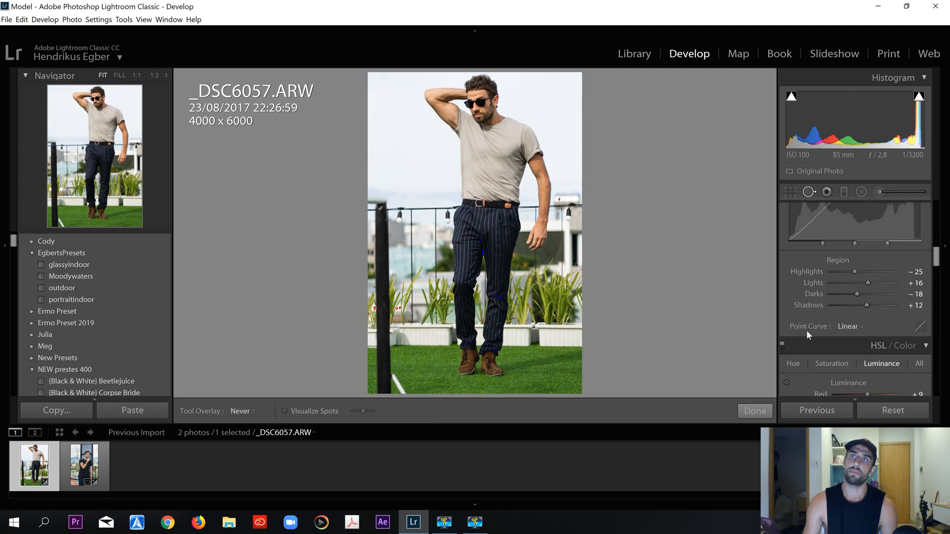
pyautogui.moveTo(865, 292); pyautogui.dragTo(850, 296)
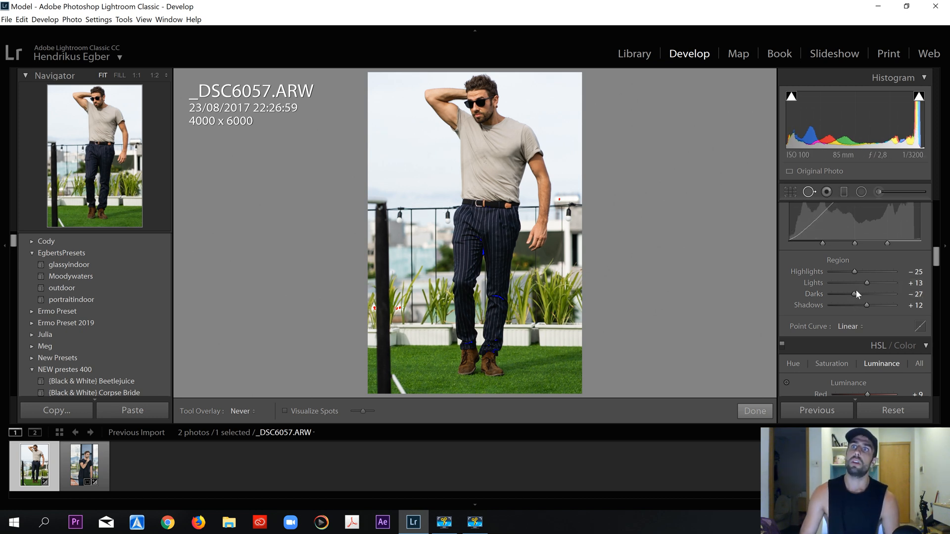
pyautogui.moveTo(857, 289); pyautogui.dragTo(854, 293)
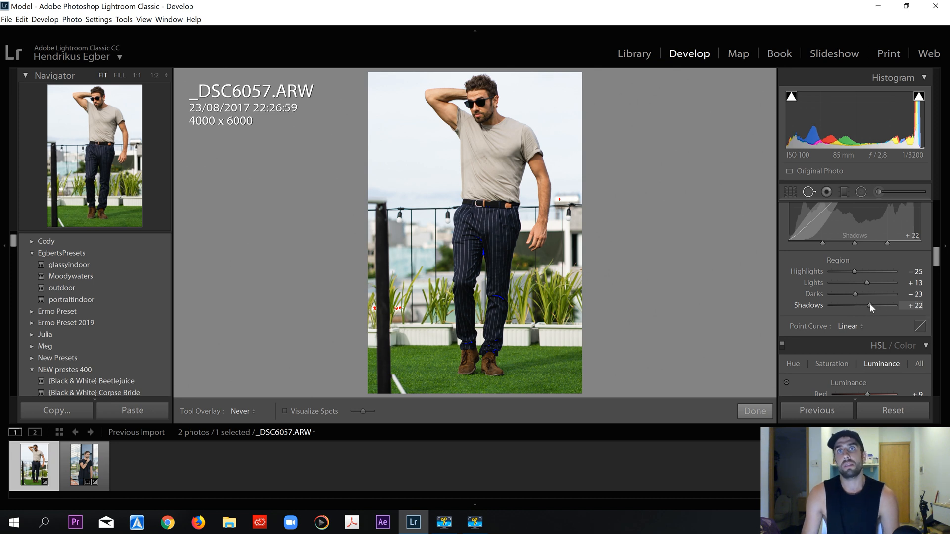
pyautogui.moveTo(871, 306); pyautogui.dragTo(873, 305)
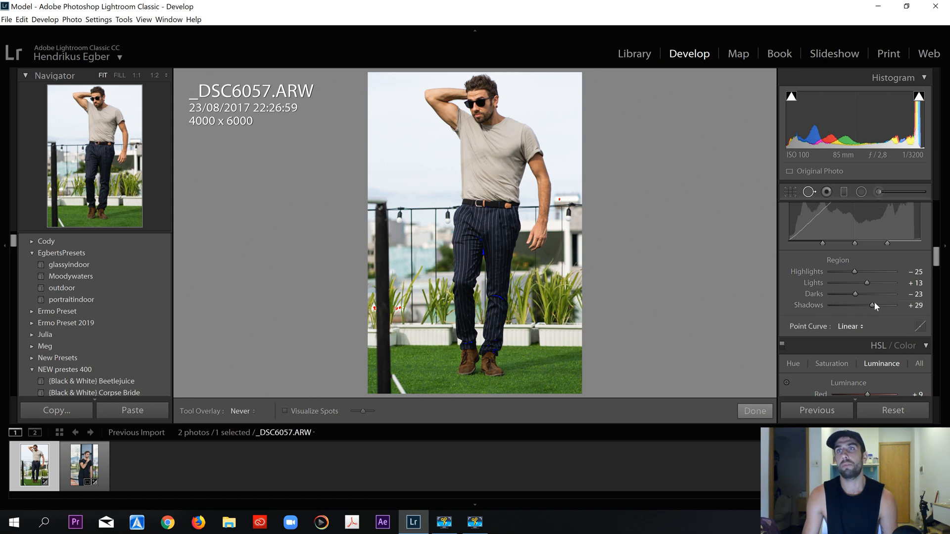
pyautogui.moveTo(856, 293); pyautogui.dragTo(851, 291)
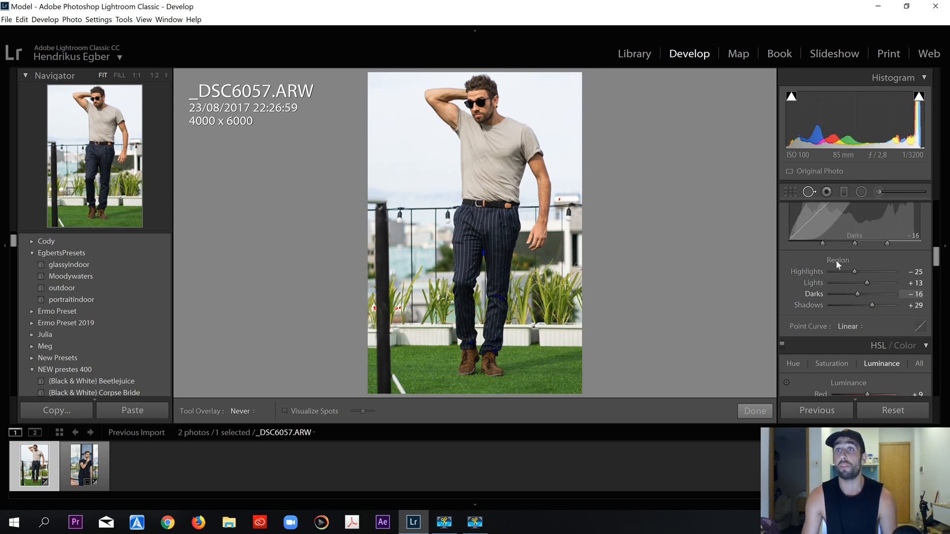
# Brighten the greens with HSL Luminance and set the Green saturation to +9.
pyautogui.scroll(-3, 802, 292)
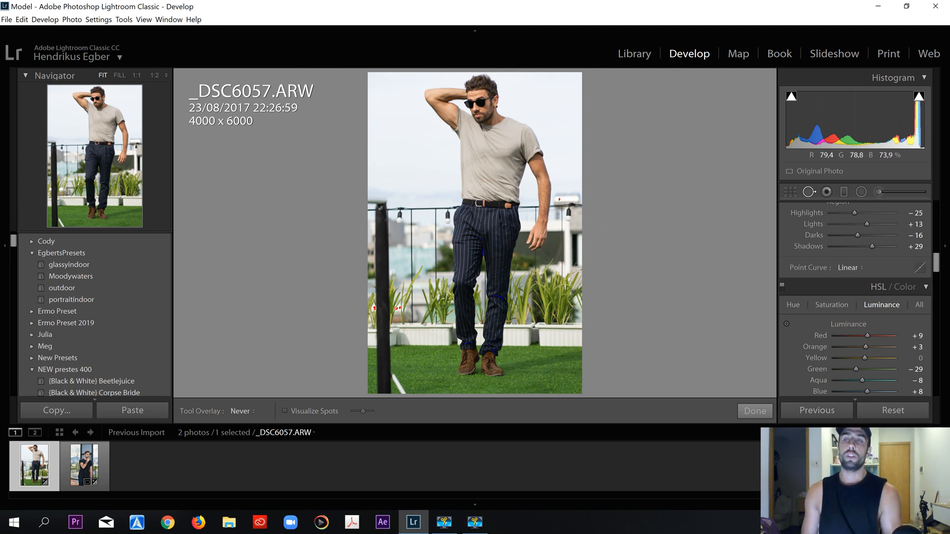
pyautogui.scroll(-3, 835, 313)
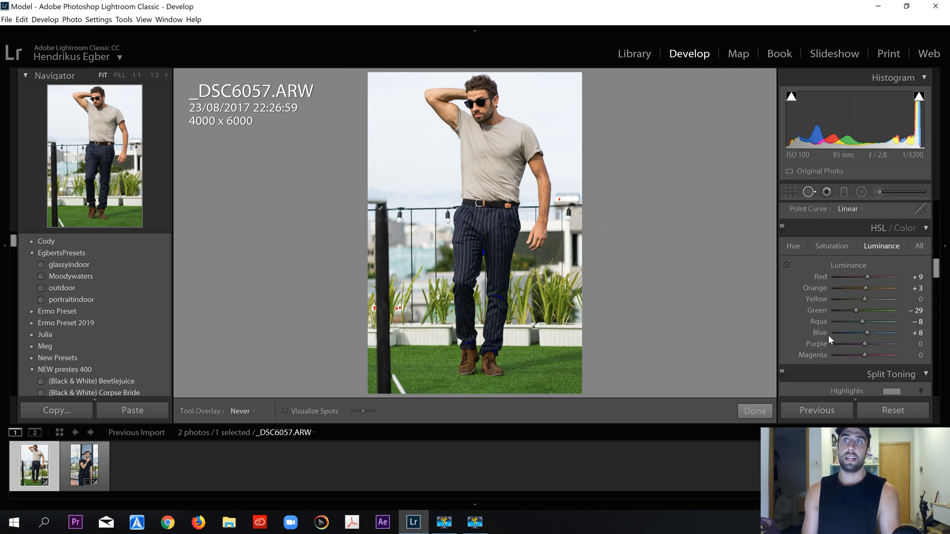
pyautogui.moveTo(855, 312)
pyautogui.mouseDown()
pyautogui.moveTo(847, 311)
pyautogui.moveTo(864, 302)
pyautogui.mouseUp()
pyautogui.click(833, 246)
pyautogui.scroll(-2, 723, 289)
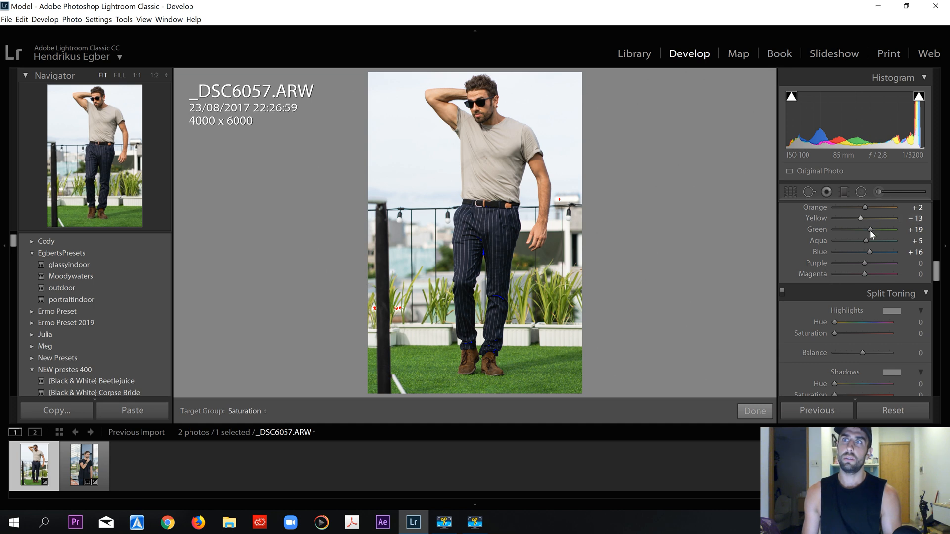
pyautogui.scroll(3, 790, 246)
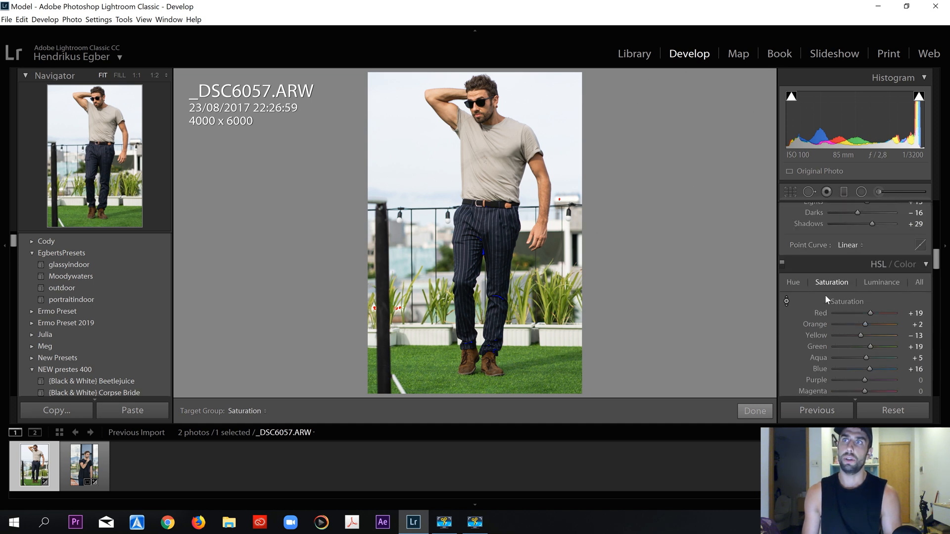
pyautogui.moveTo(862, 346); pyautogui.dragTo(868, 346)
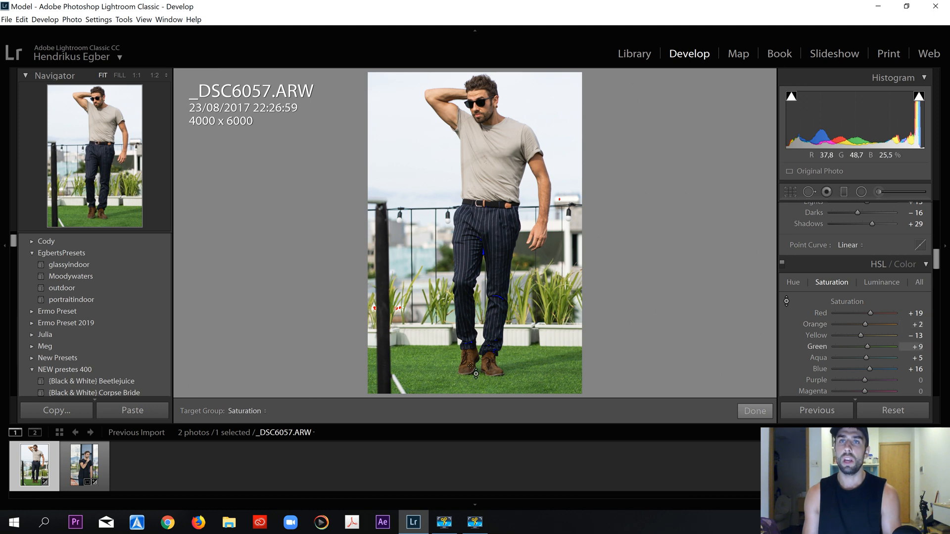
# Use the targeted saturation adjustment on the brown shoes, settling at Orange +3 and Yellow +22.
pyautogui.click(787, 299)
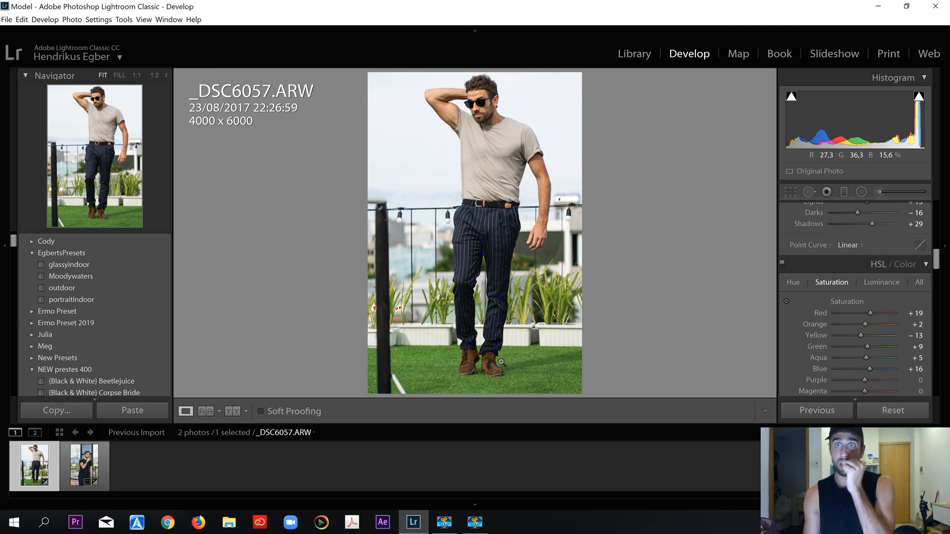
pyautogui.click(787, 300)
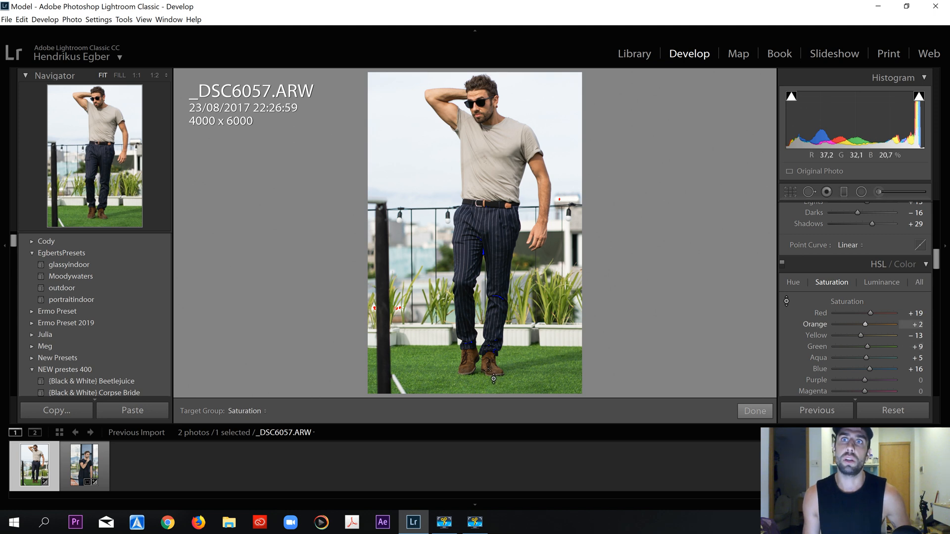
pyautogui.moveTo(467, 364); pyautogui.dragTo(467, 317)
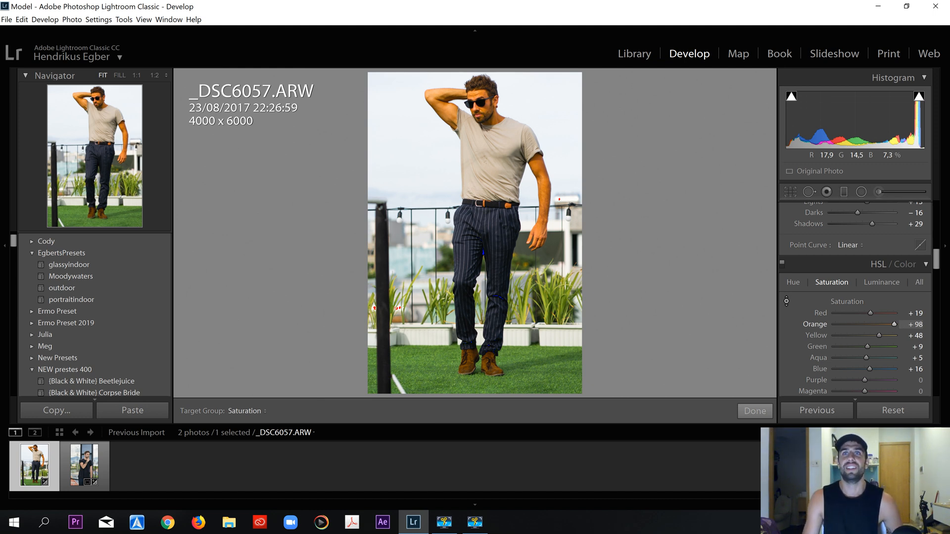
pyautogui.moveTo(468, 317); pyautogui.dragTo(468, 351)
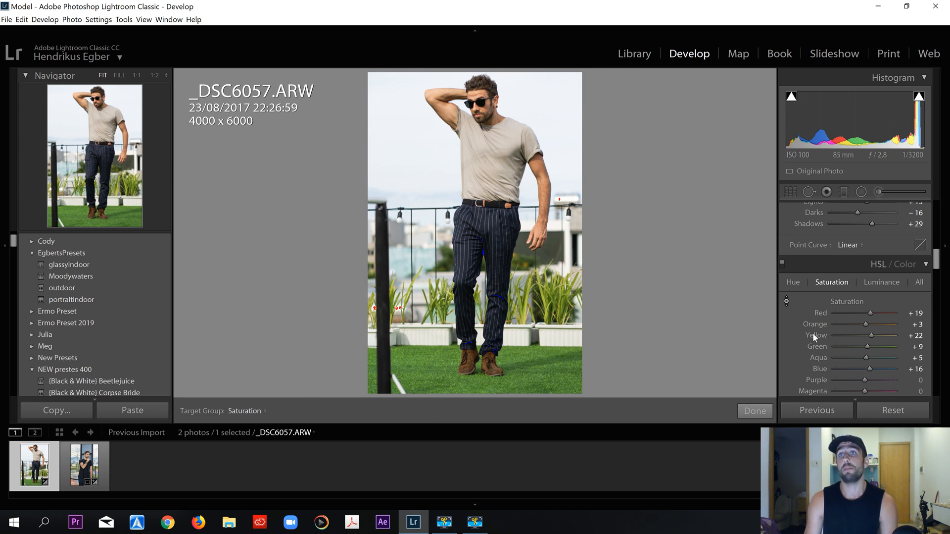
pyautogui.scroll(-2, 814, 328)
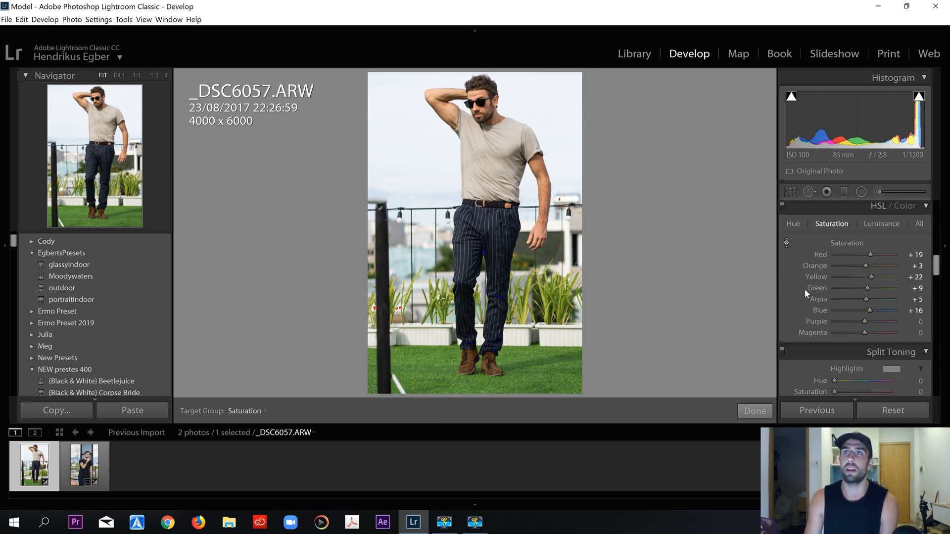
# Set the photo's sharpening to Amount 64, Radius 1.6, Detail 64 and Masking 86.
pyautogui.scroll(-12, 802, 289)
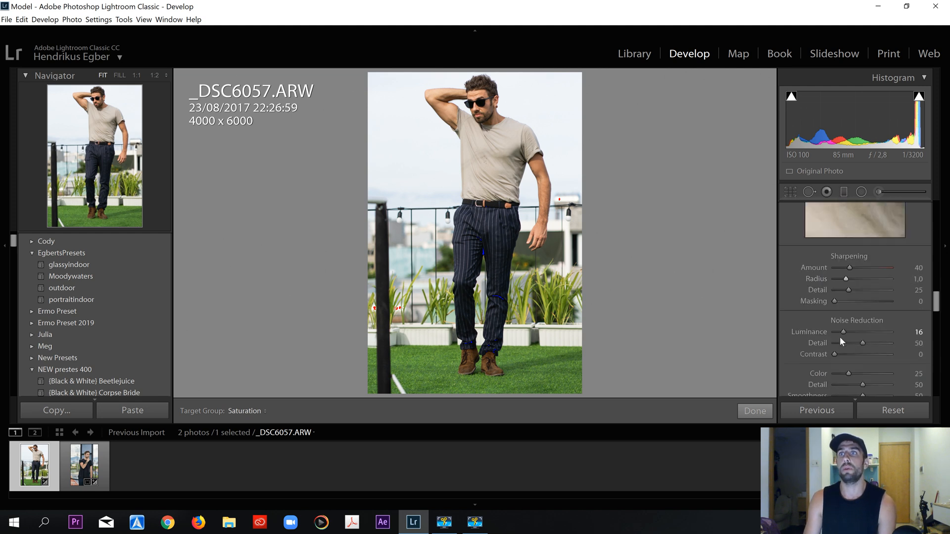
pyautogui.moveTo(849, 266)
pyautogui.mouseDown()
pyautogui.moveTo(859, 265)
pyautogui.moveTo(858, 280)
pyautogui.mouseUp()
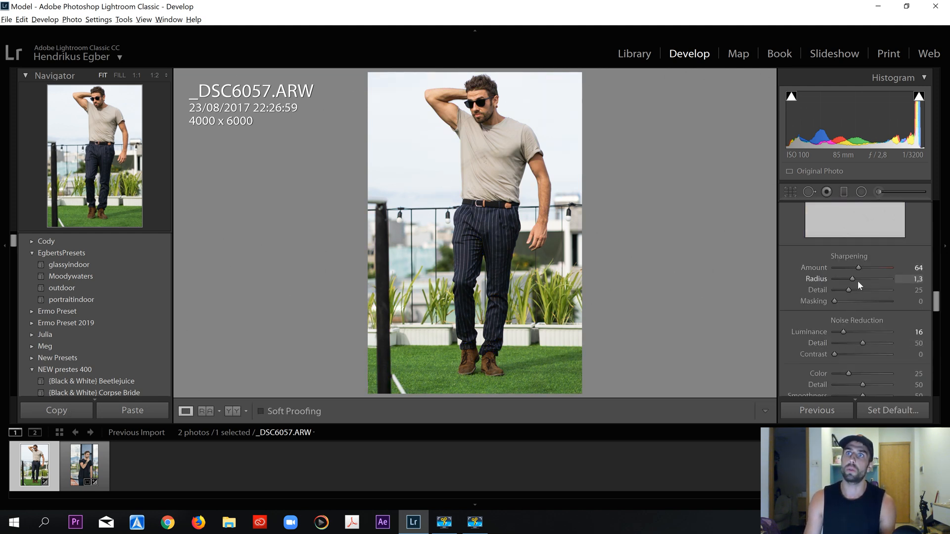
pyautogui.keyDown('alt'); pyautogui.click(863, 280); pyautogui.keyUp('alt')
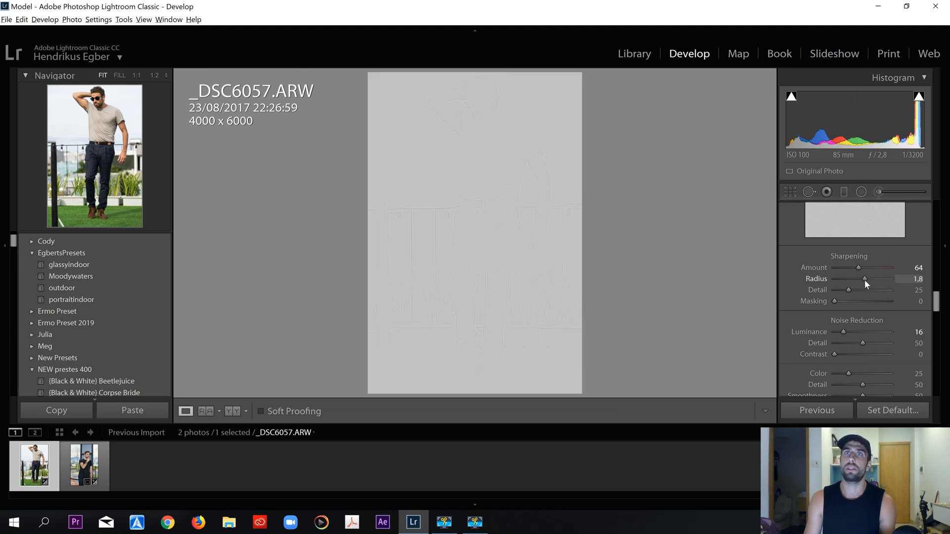
pyautogui.scroll(3, 849, 275)
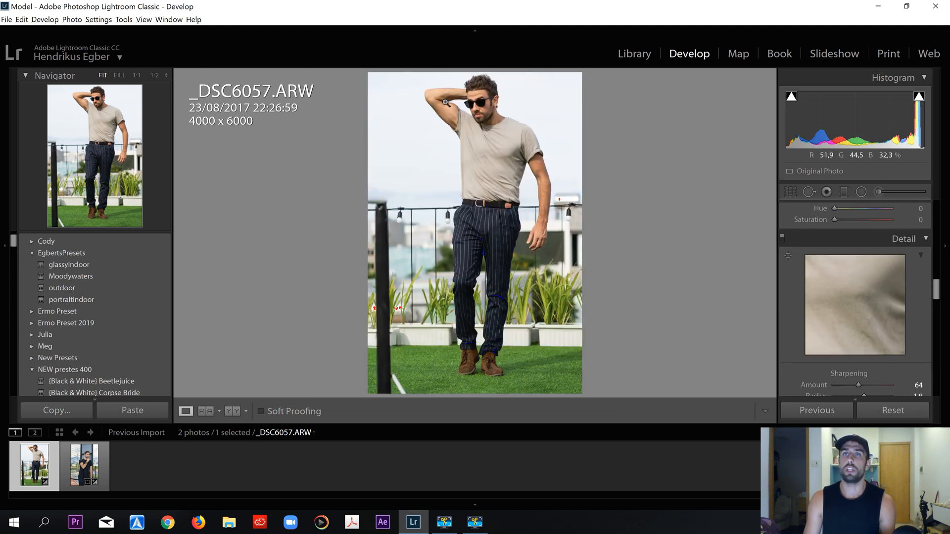
pyautogui.scroll(-3, 829, 292)
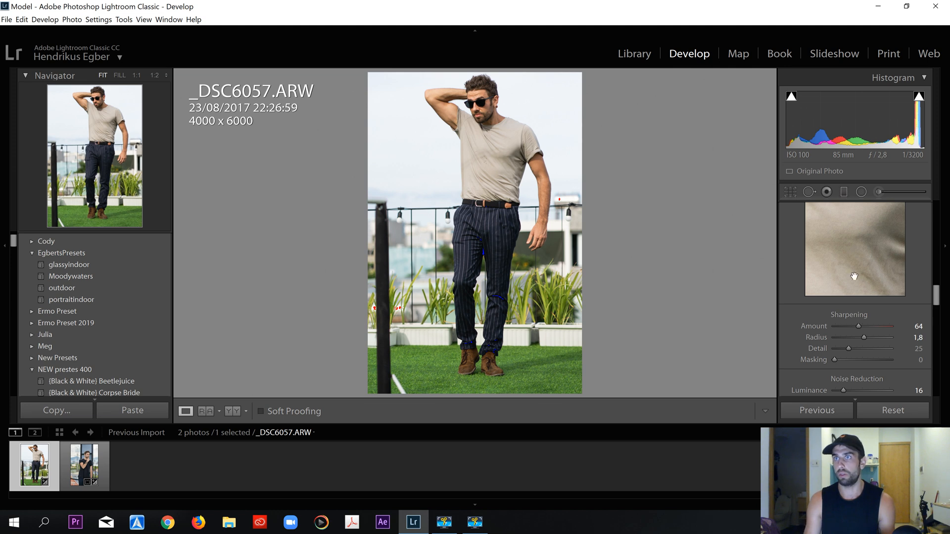
pyautogui.keyDown('alt'); pyautogui.moveTo(863, 337); pyautogui.dragTo(884, 360); pyautogui.keyUp('alt')
pyautogui.scroll(-2, 800, 336)
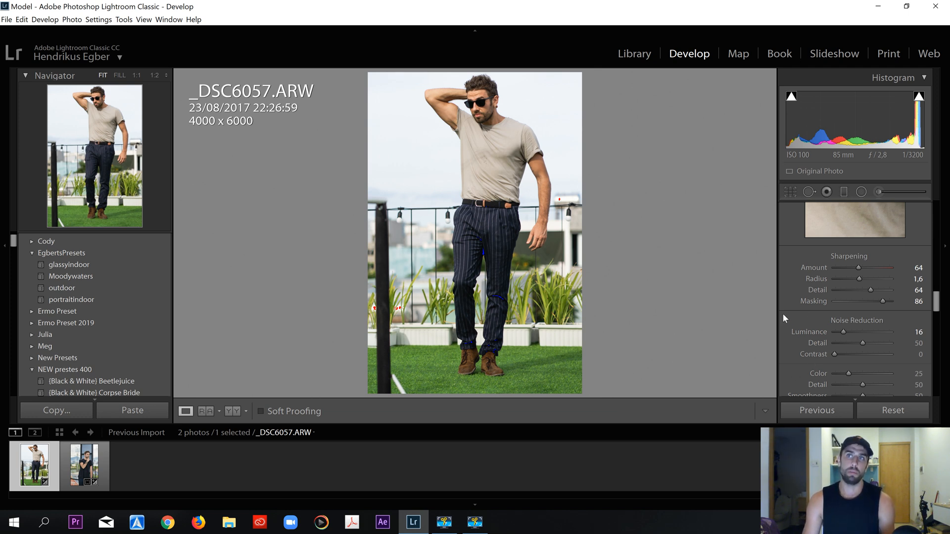
# Enable Remove Chromatic Aberration and Enable Profile Corrections in the Lens Corrections for the photo.
pyautogui.scroll(-3, 802, 330)
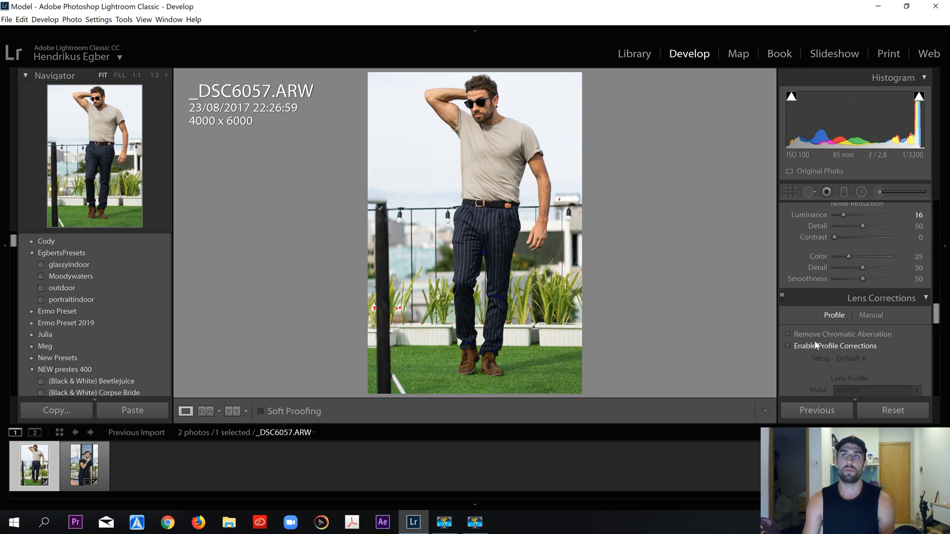
pyautogui.scroll(2, 796, 264)
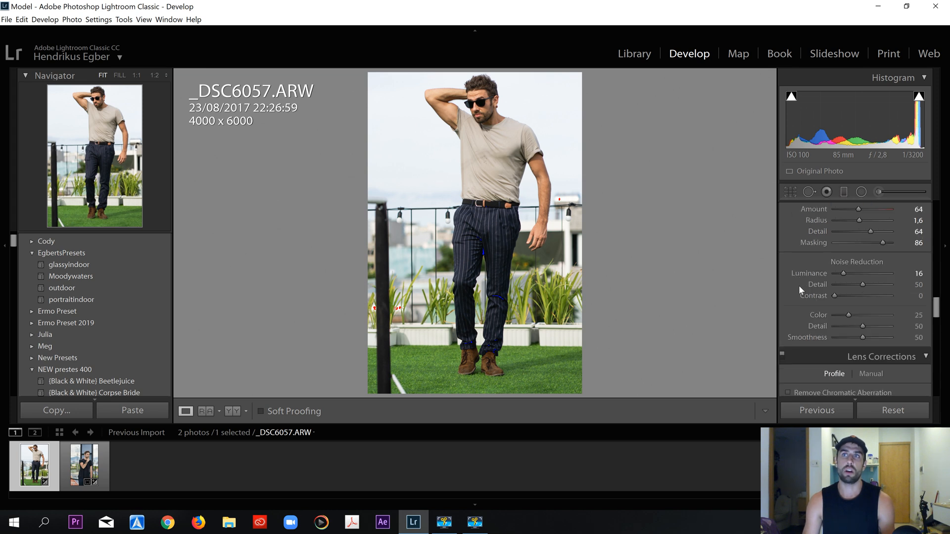
pyautogui.scroll(-4, 797, 288)
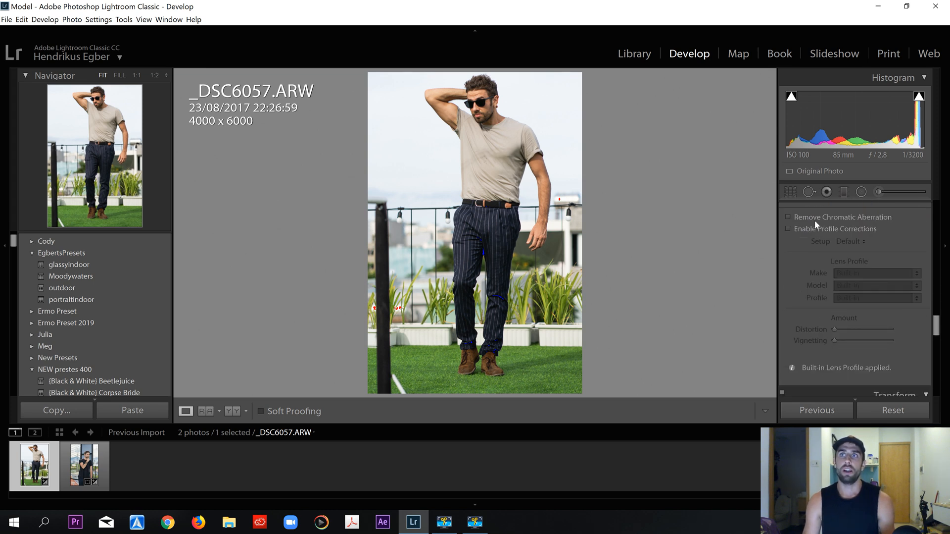
pyautogui.scroll(1, 826, 289)
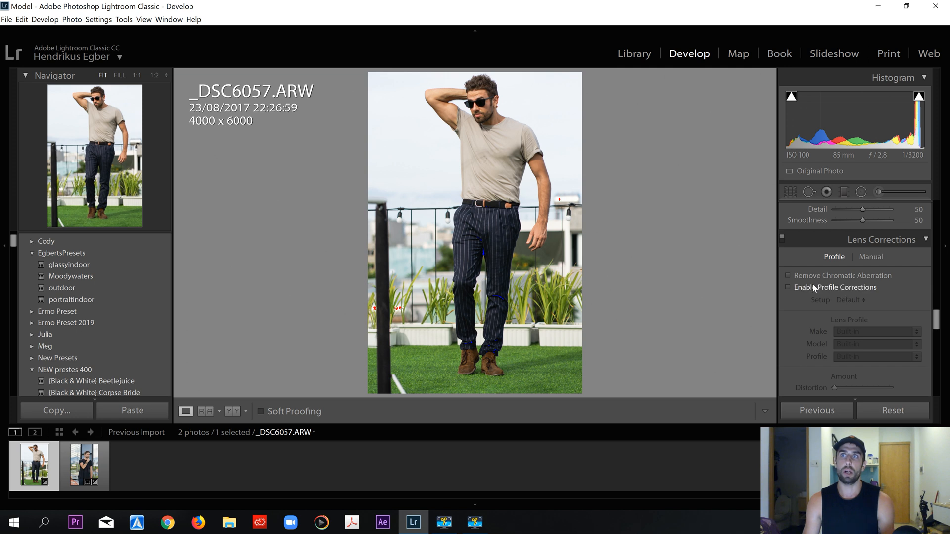
pyautogui.click(802, 287)
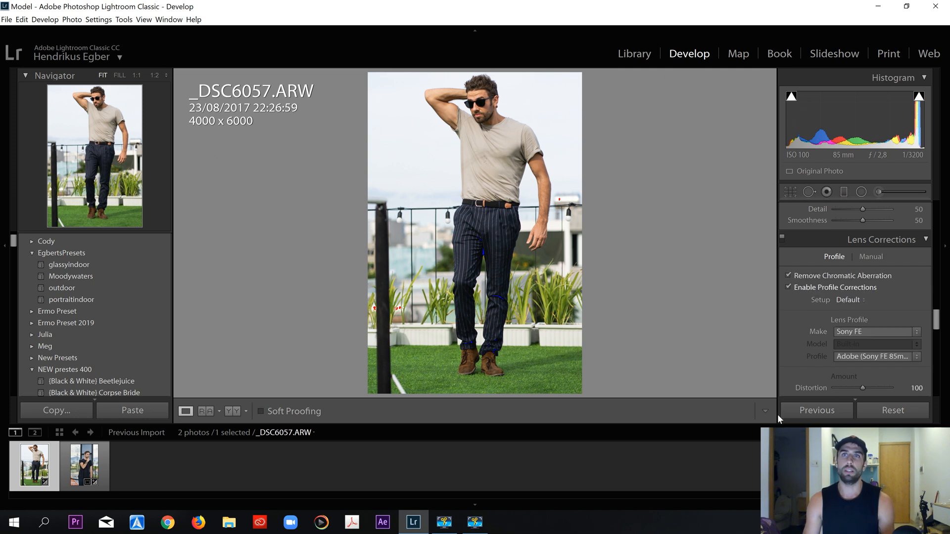
# Set up a new radial filter with the Exposure effect at -0.55 and Sharpness at -61.
pyautogui.scroll(-2, 791, 263)
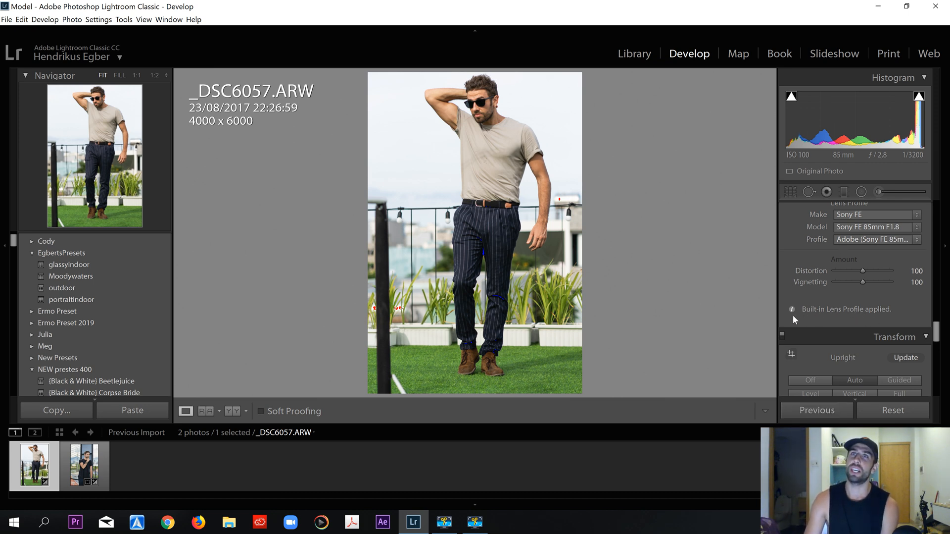
pyautogui.scroll(-1, 811, 290)
pyautogui.scroll(-5, 811, 302)
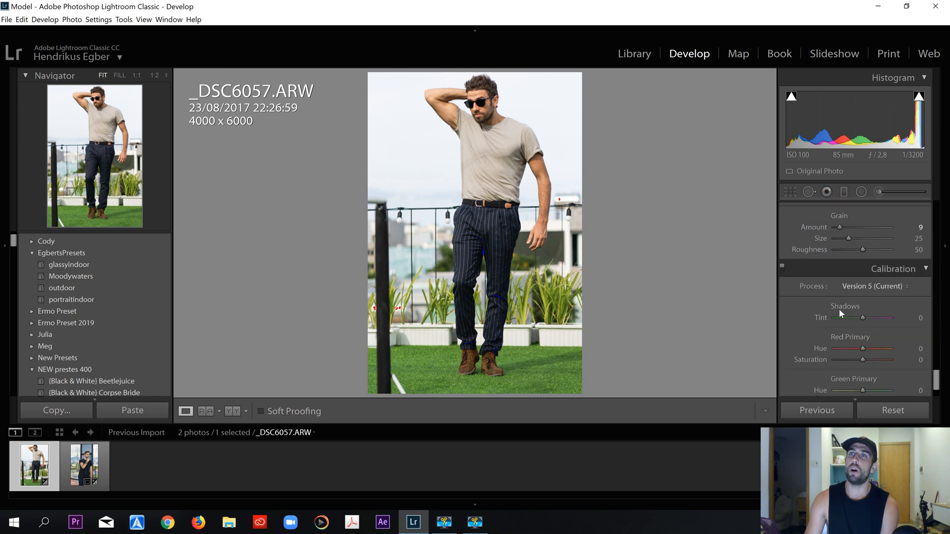
pyautogui.scroll(8, 801, 298)
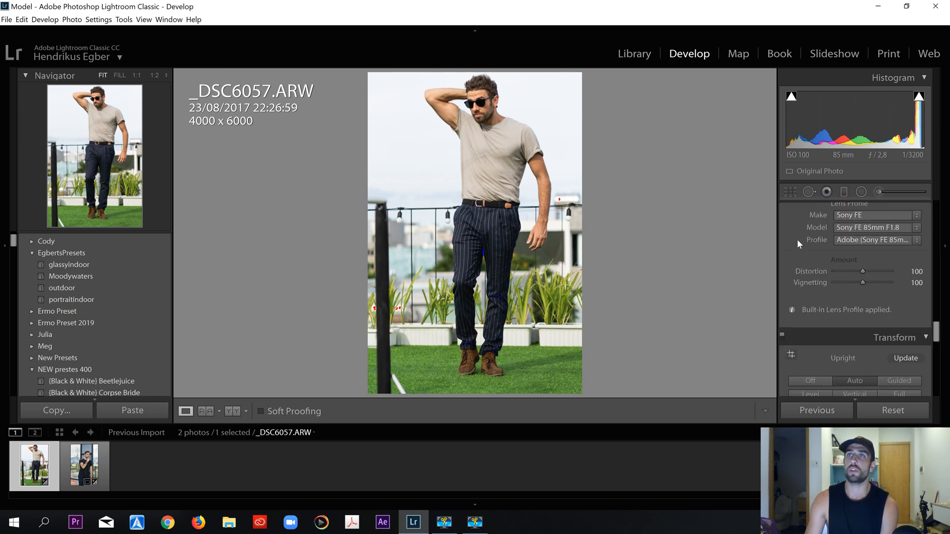
pyautogui.click(861, 192)
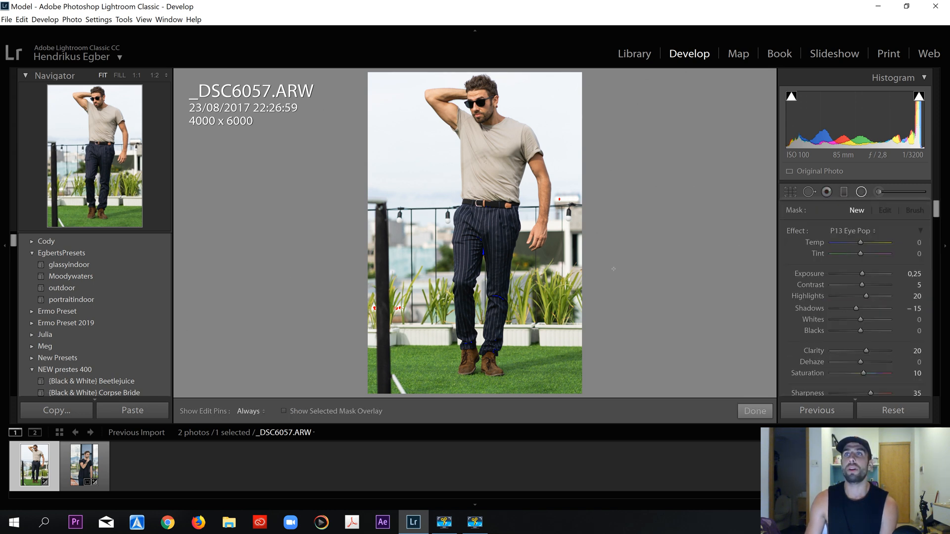
pyautogui.click(851, 231)
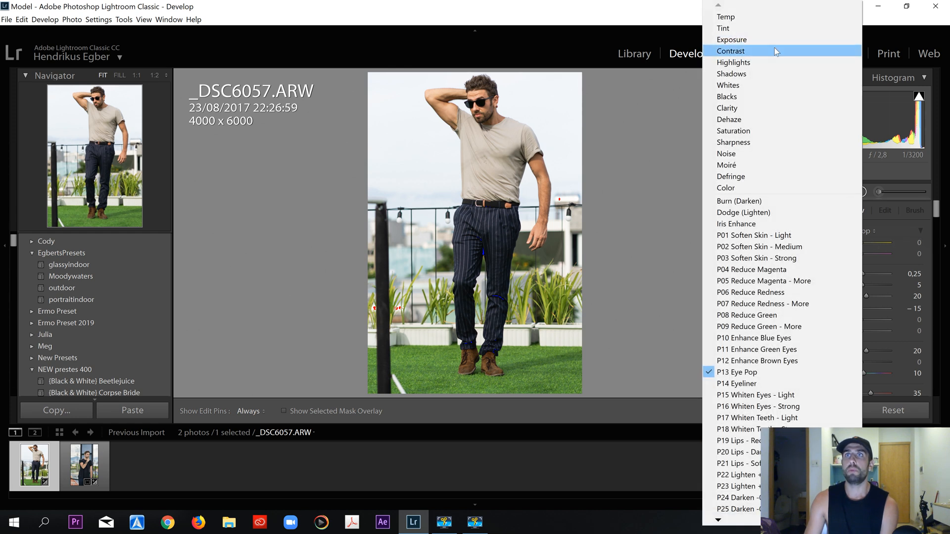
pyautogui.click(769, 43)
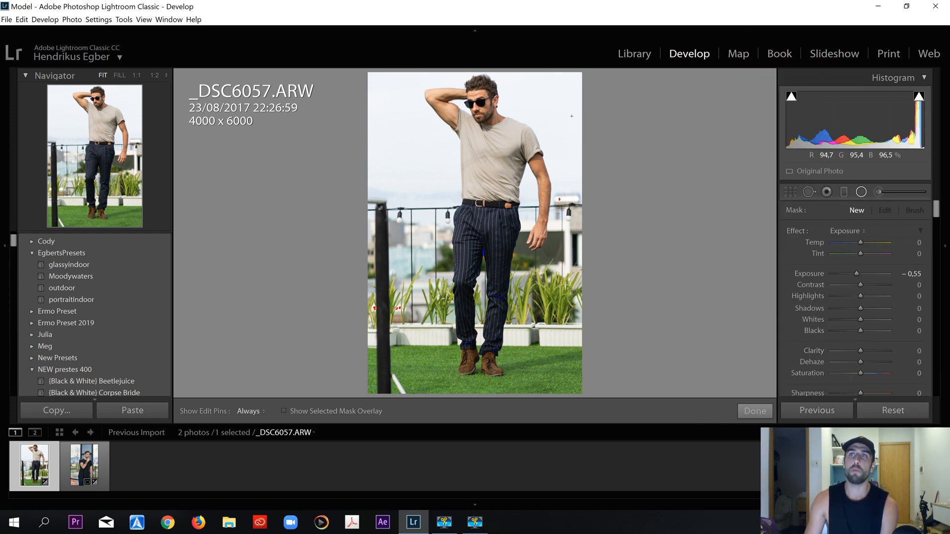
pyautogui.scroll(-3, 852, 384)
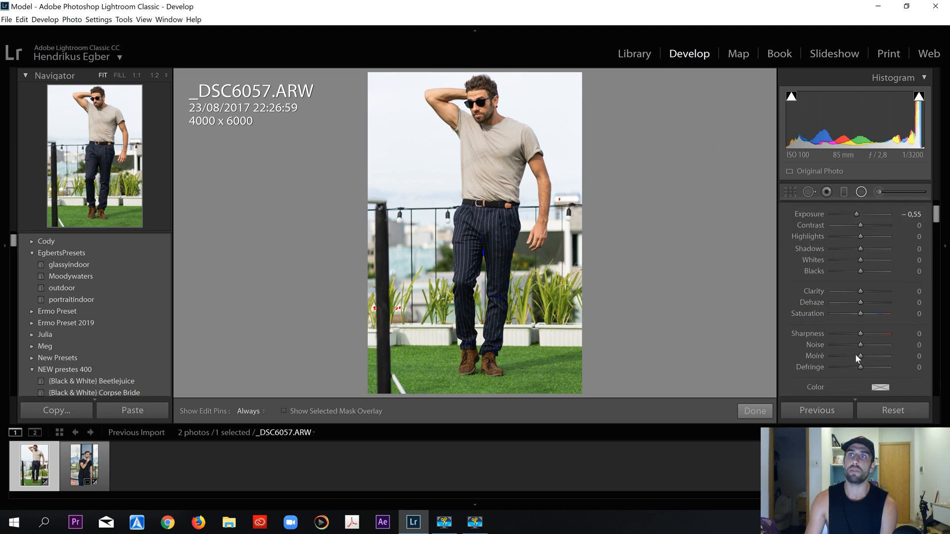
pyautogui.moveTo(862, 335); pyautogui.dragTo(840, 337)
# Draw a large radial filter ellipse around the man, show its mask overlay and turn off Invert to target the surroundings.
pyautogui.moveTo(469, 199); pyautogui.dragTo(581, 397)
pyautogui.moveTo(492, 178); pyautogui.dragTo(506, 197)
pyautogui.press('o')
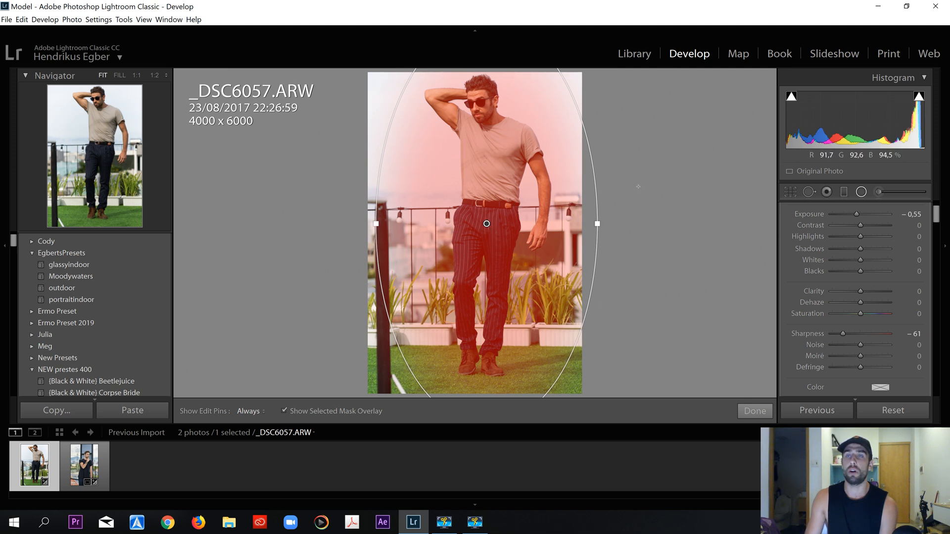
pyautogui.scroll(-3, 851, 299)
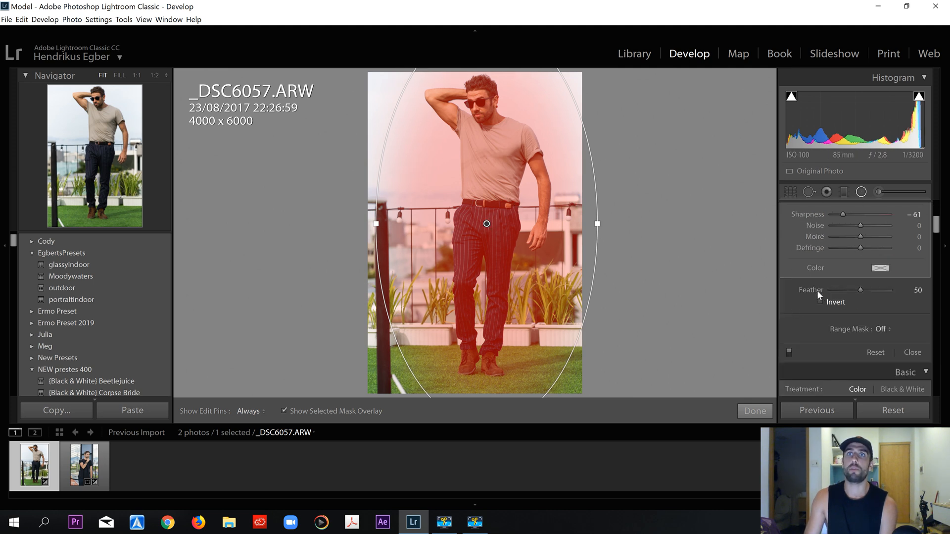
pyautogui.click(823, 300)
# Lengthen the radial filter ellipse, centre it on the man's waist and hide the mask overlay.
pyautogui.moveTo(470, 192); pyautogui.dragTo(468, 168)
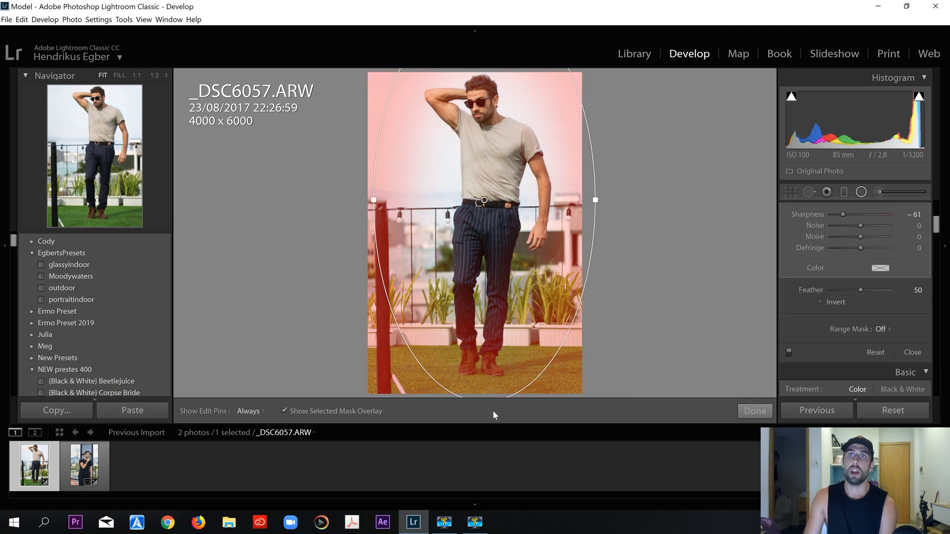
pyautogui.moveTo(514, 220); pyautogui.dragTo(503, 169)
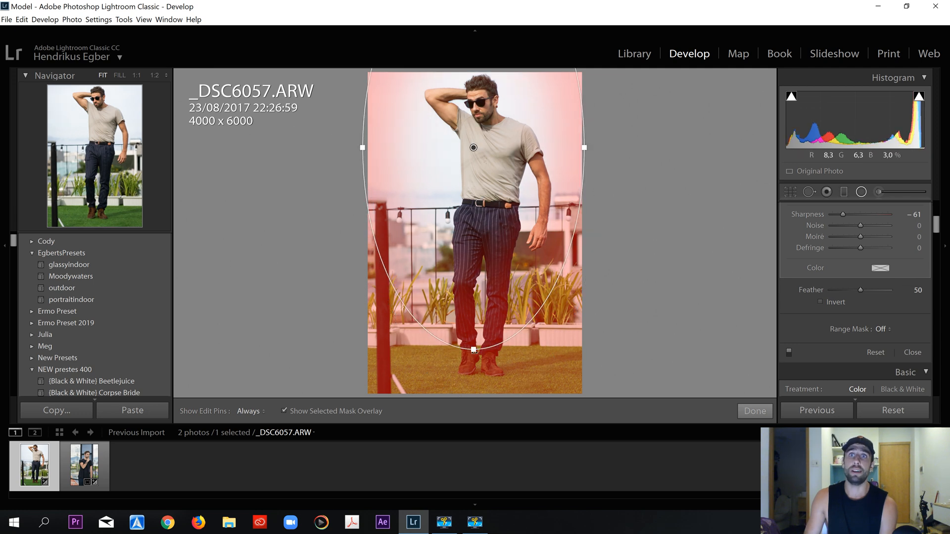
pyautogui.moveTo(474, 349); pyautogui.dragTo(480, 429)
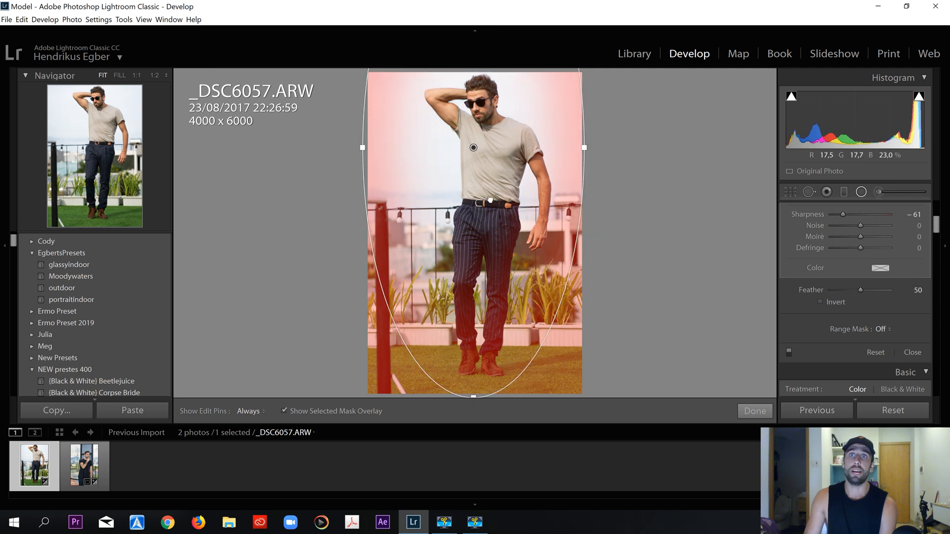
pyautogui.moveTo(503, 246)
pyautogui.mouseDown()
pyautogui.moveTo(501, 225)
pyautogui.moveTo(504, 250)
pyautogui.moveTo(490, 260)
pyautogui.mouseUp()
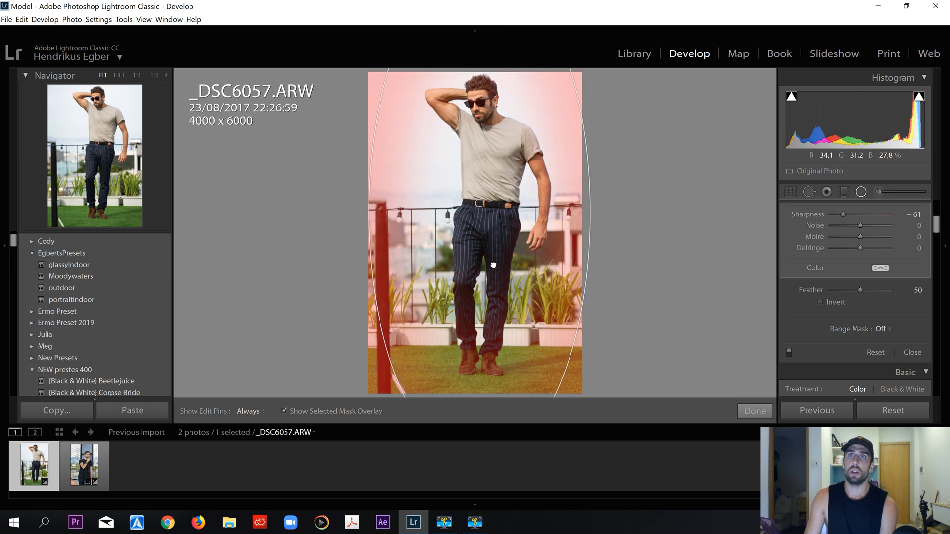
pyautogui.moveTo(430, 186); pyautogui.dragTo(478, 258)
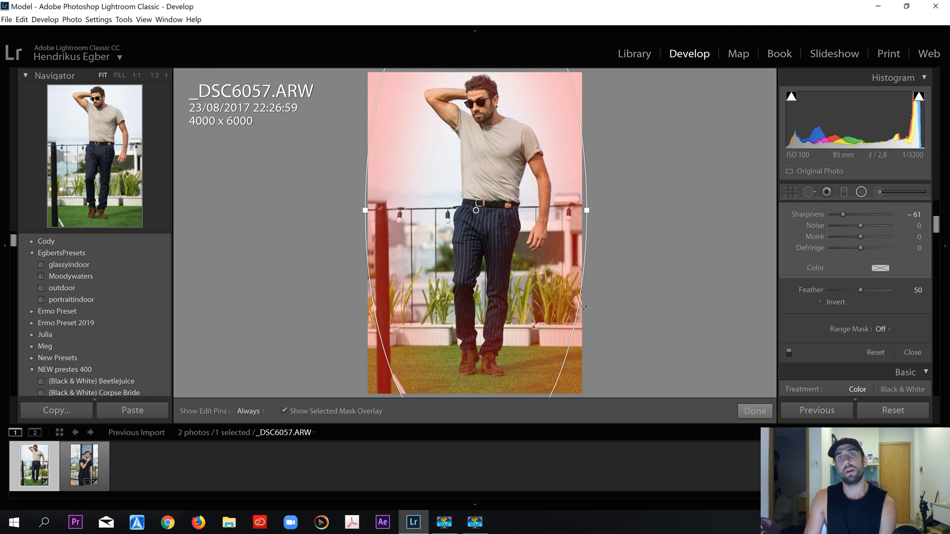
pyautogui.moveTo(527, 175)
pyautogui.mouseDown()
pyautogui.moveTo(520, 169)
pyautogui.moveTo(532, 179)
pyautogui.mouseUp()
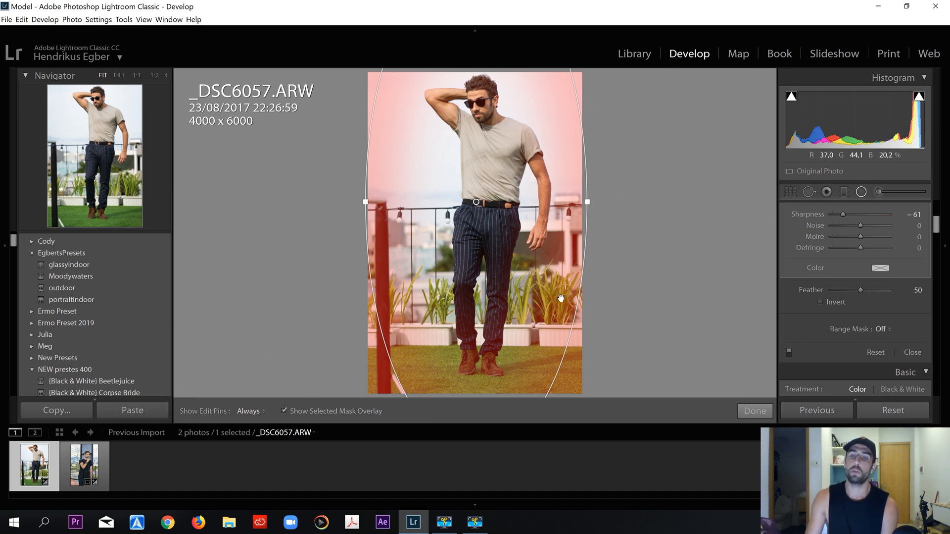
pyautogui.press('o')
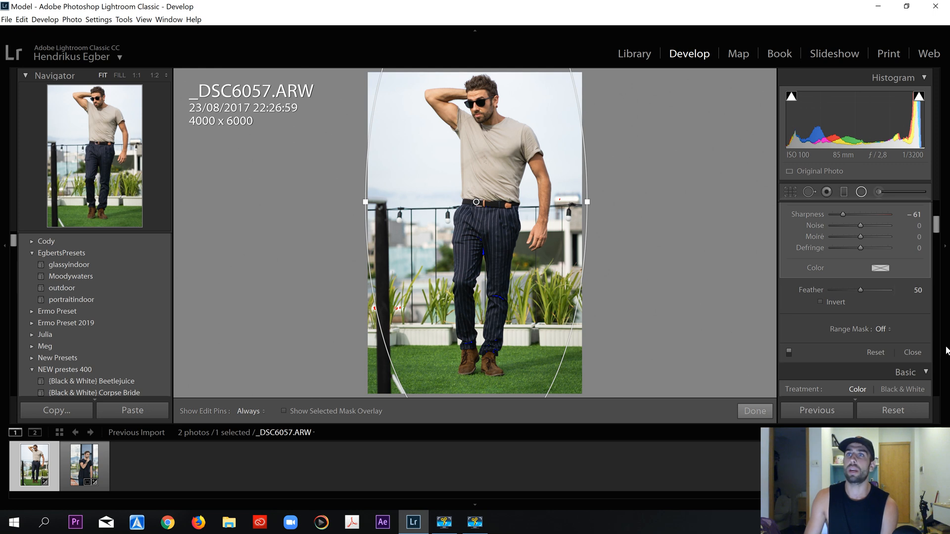
# Set the radial filter's Exposure to -0.86 and Highlights to -12, shifting the ellipse slightly towards the man's extended arm.
pyautogui.scroll(3, 792, 247)
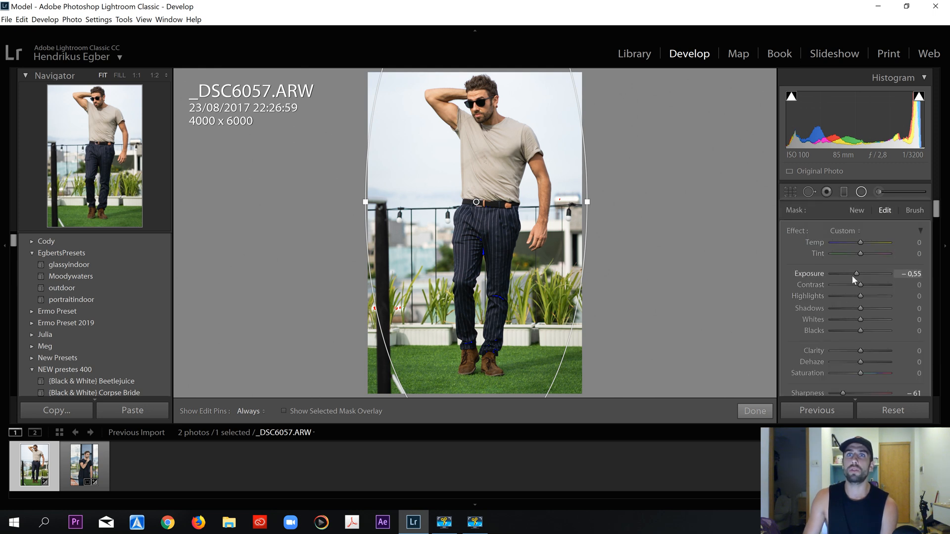
pyautogui.moveTo(851, 275); pyautogui.dragTo(849, 275)
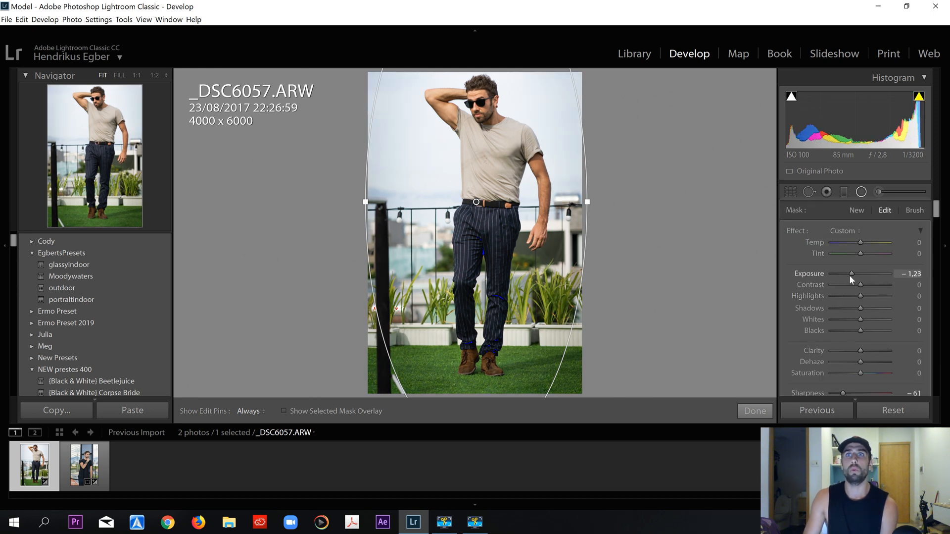
pyautogui.moveTo(850, 274); pyautogui.dragTo(853, 275)
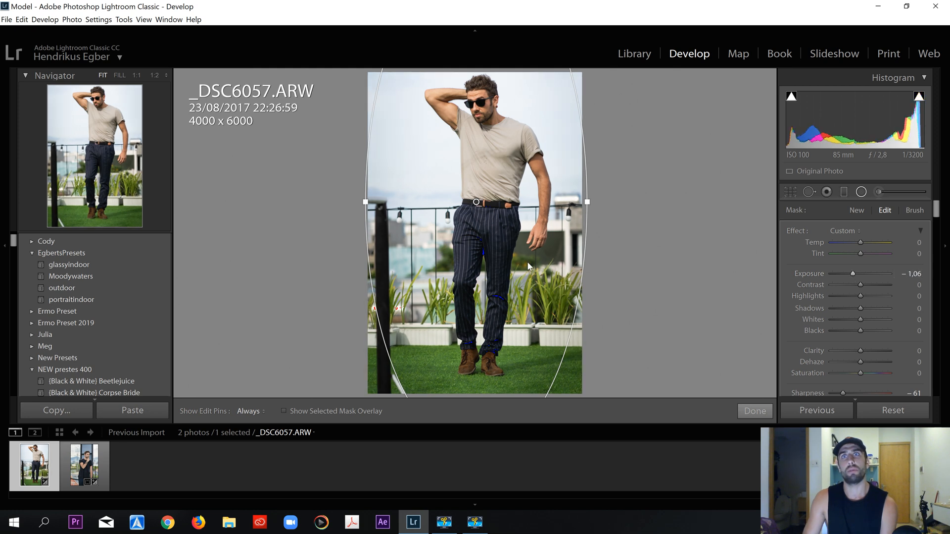
pyautogui.moveTo(494, 267); pyautogui.dragTo(495, 266)
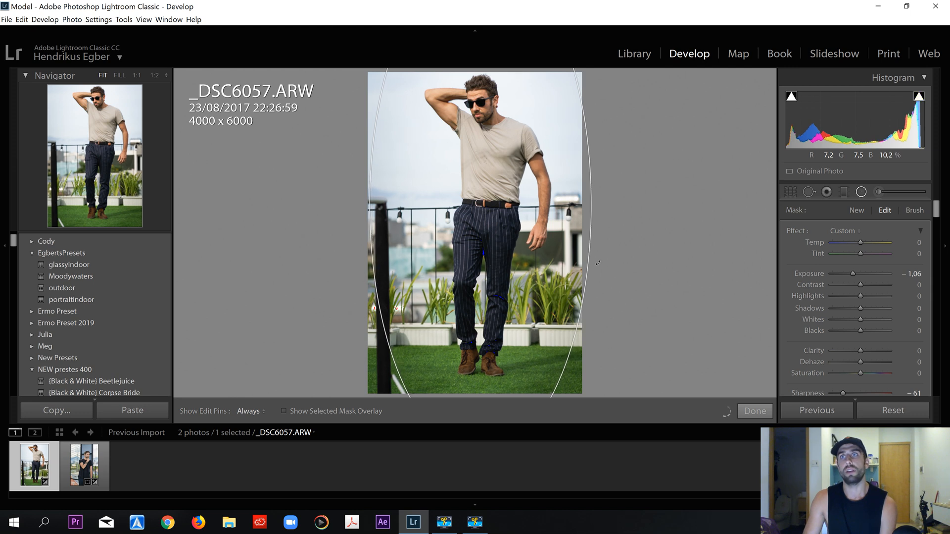
pyautogui.moveTo(857, 294); pyautogui.dragTo(853, 275)
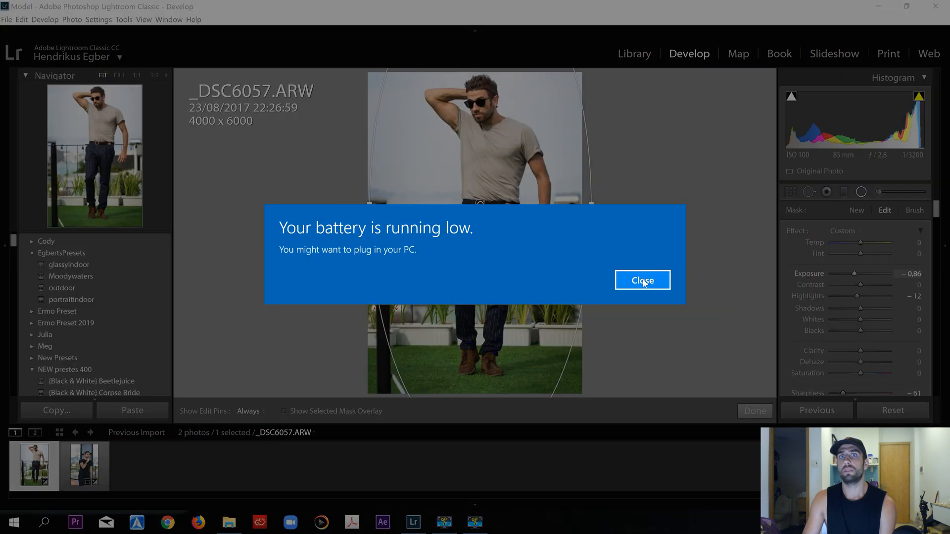
# Dismiss the low-battery warning and set the radial filter's Exposure to -0.92.
pyautogui.click(651, 287)
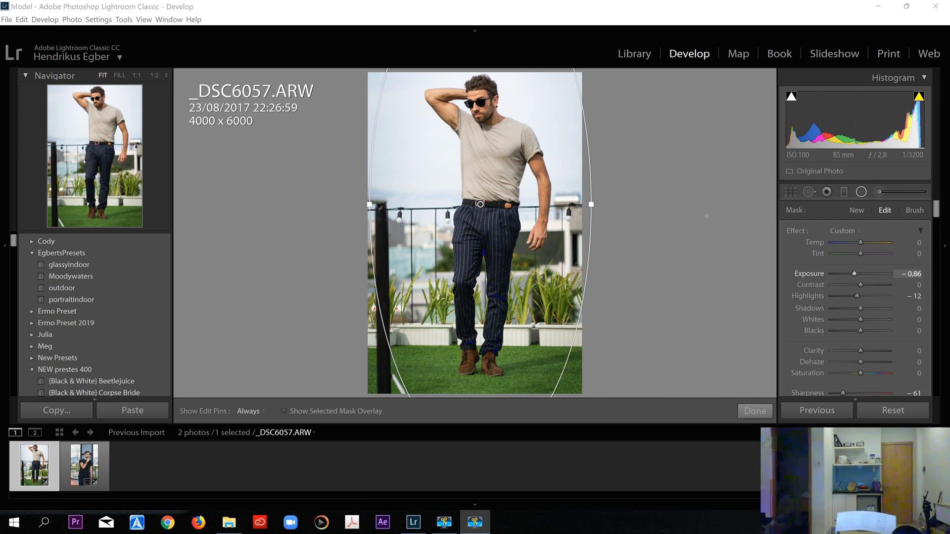
pyautogui.click(698, 215)
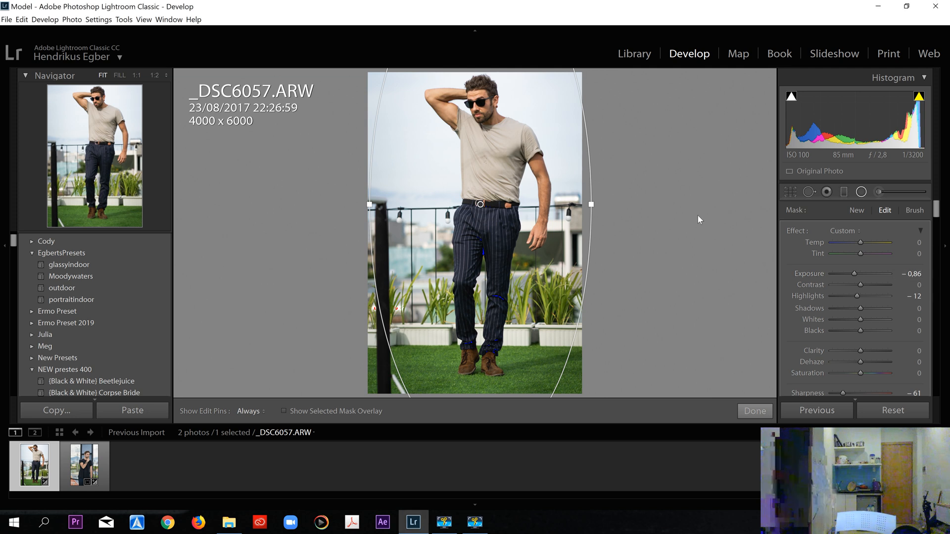
pyautogui.moveTo(854, 273); pyautogui.dragTo(832, 273)
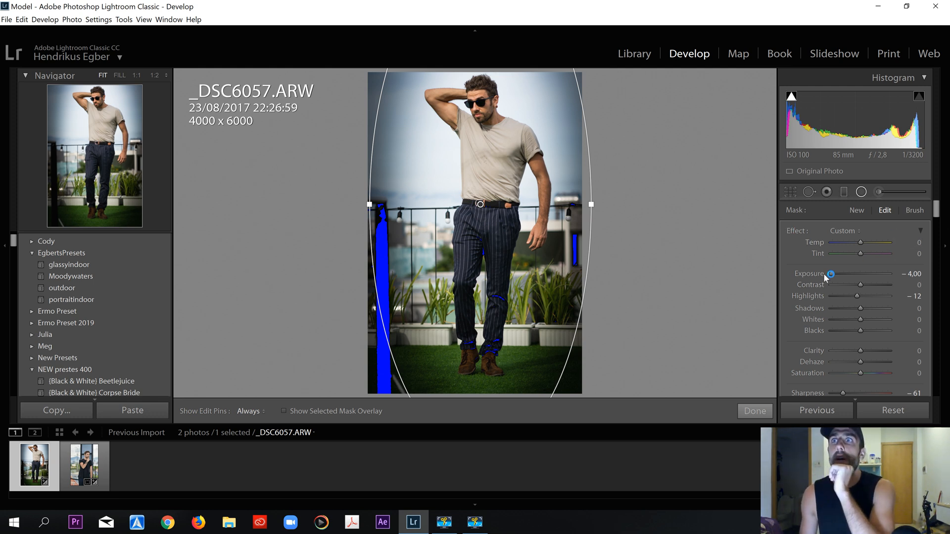
pyautogui.moveTo(845, 276); pyautogui.dragTo(854, 275)
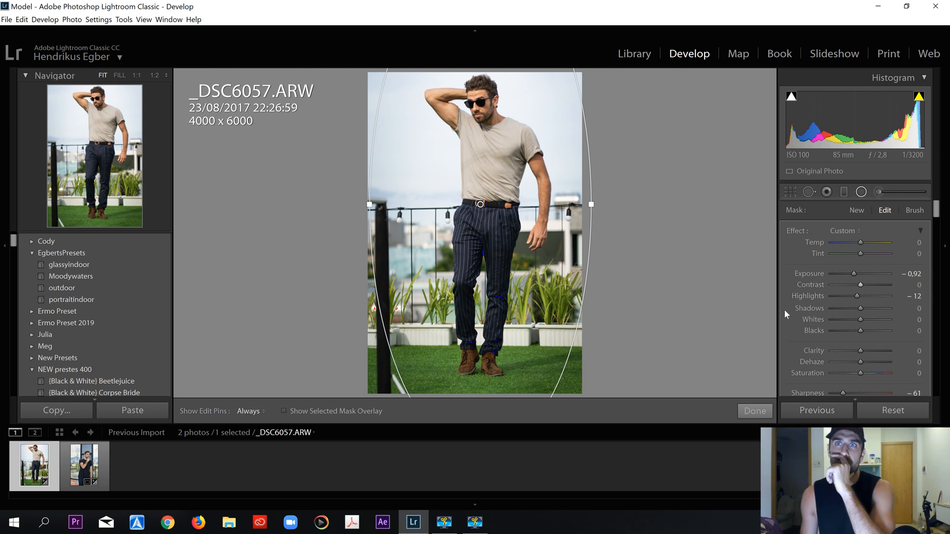
pyautogui.press('XF86MonBrightnessUp')
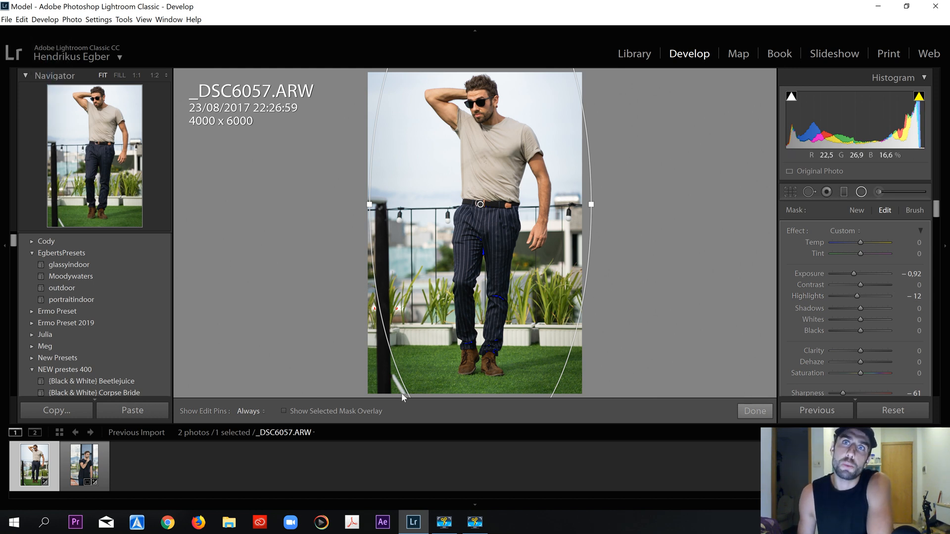
# Narrow the radial filter ellipse slightly around the man, then close the filter to preview the photo full screen.
pyautogui.moveTo(369, 203); pyautogui.dragTo(375, 201)
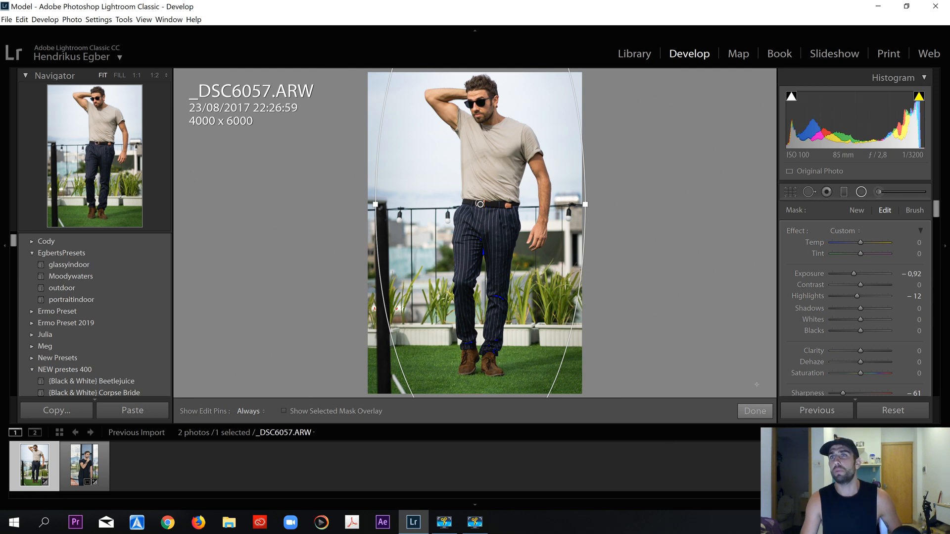
pyautogui.scroll(-3, 842, 329)
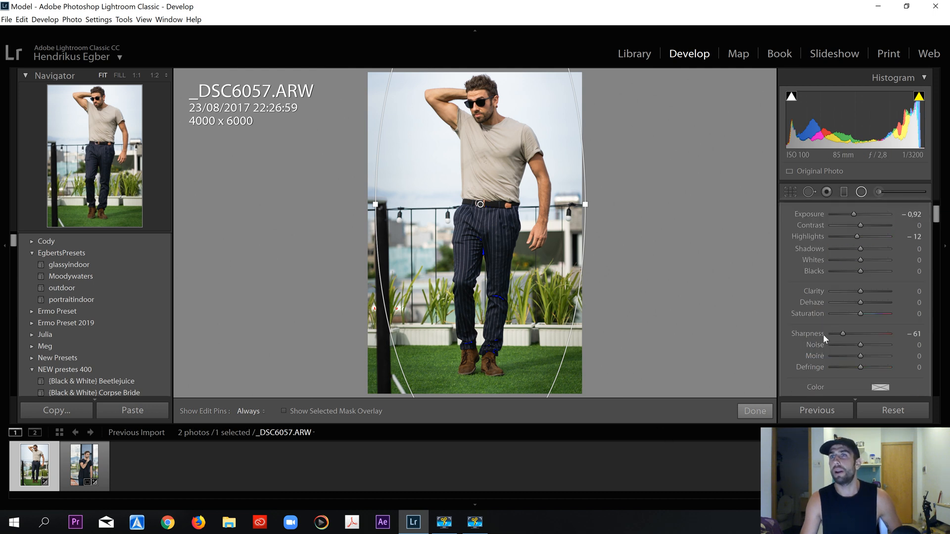
pyautogui.click(755, 411)
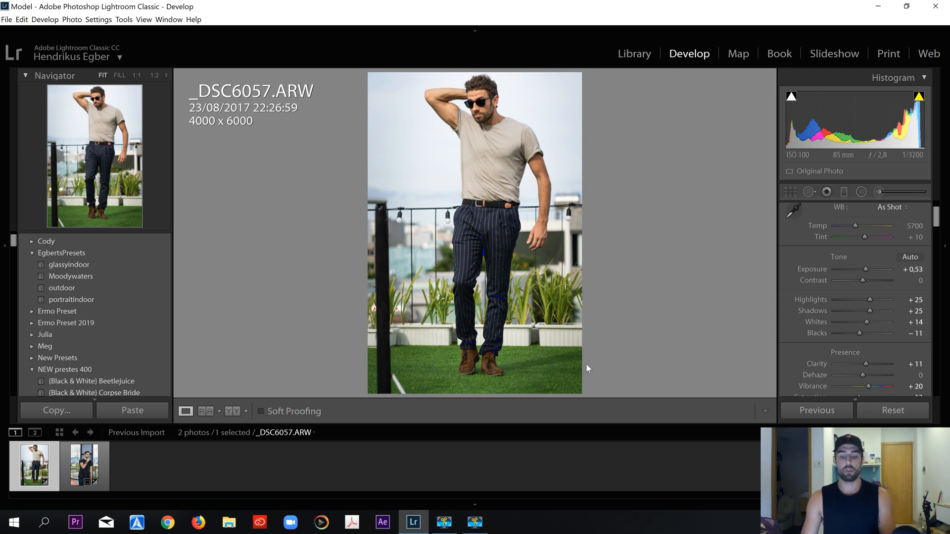
pyautogui.press('f')
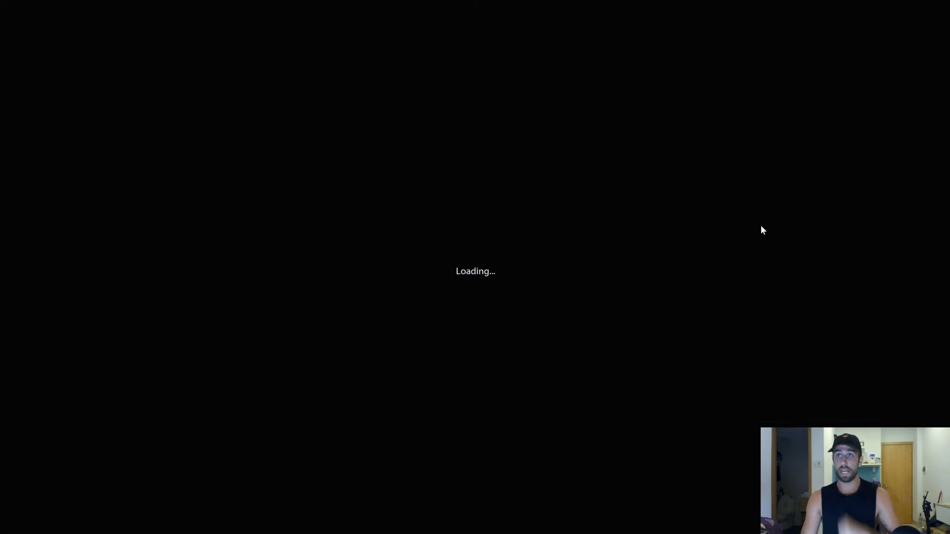